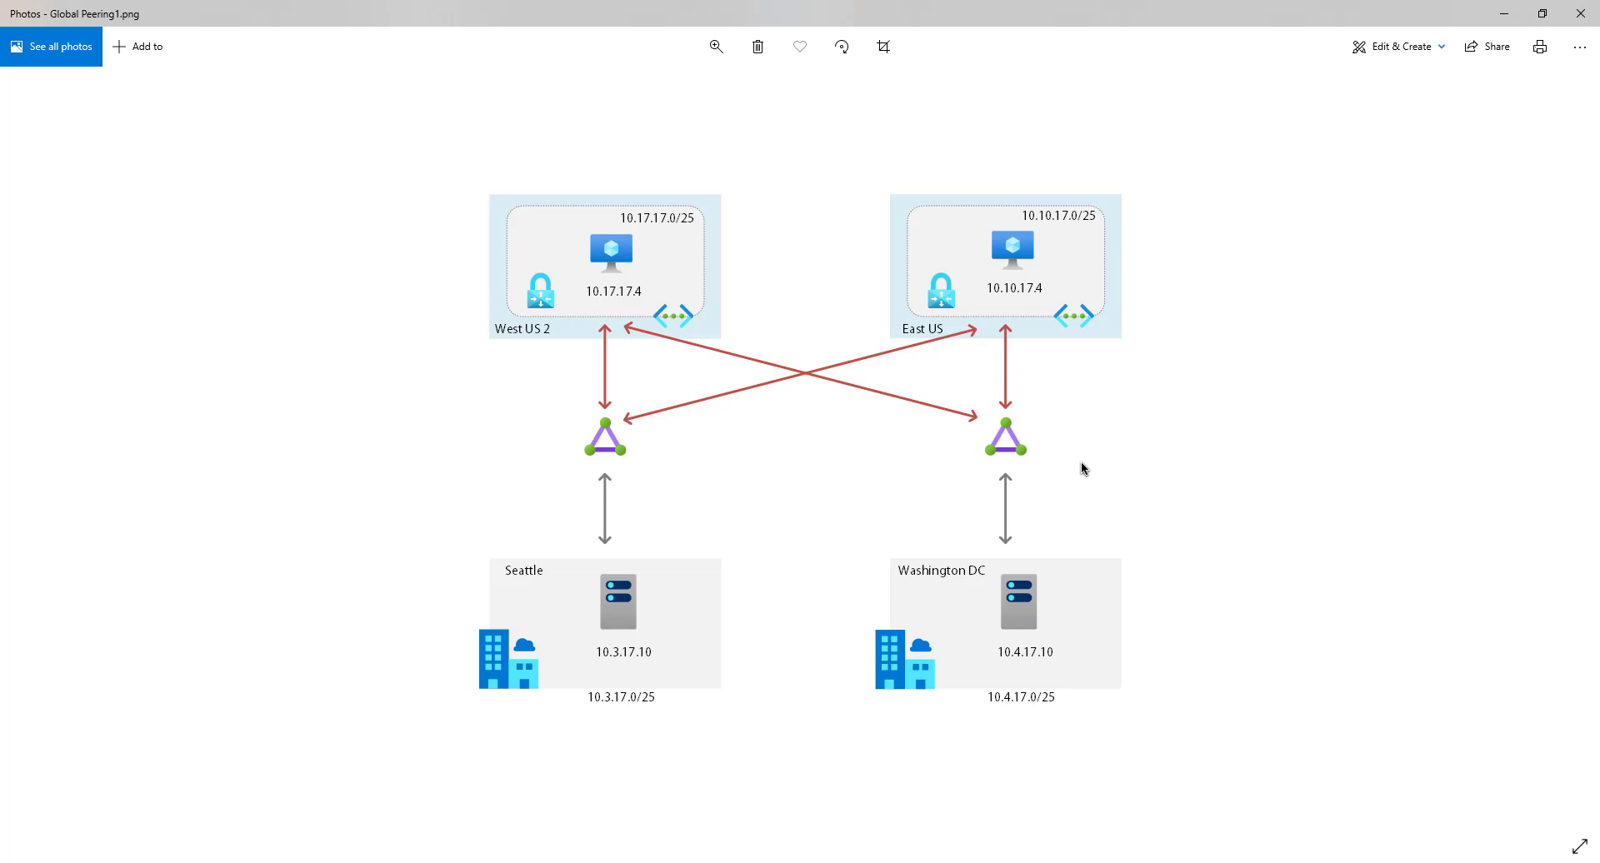
Compare the Global Peering1.png and Global Peering2.png network diagrams, with and without the Global Reach link.
key(Right)
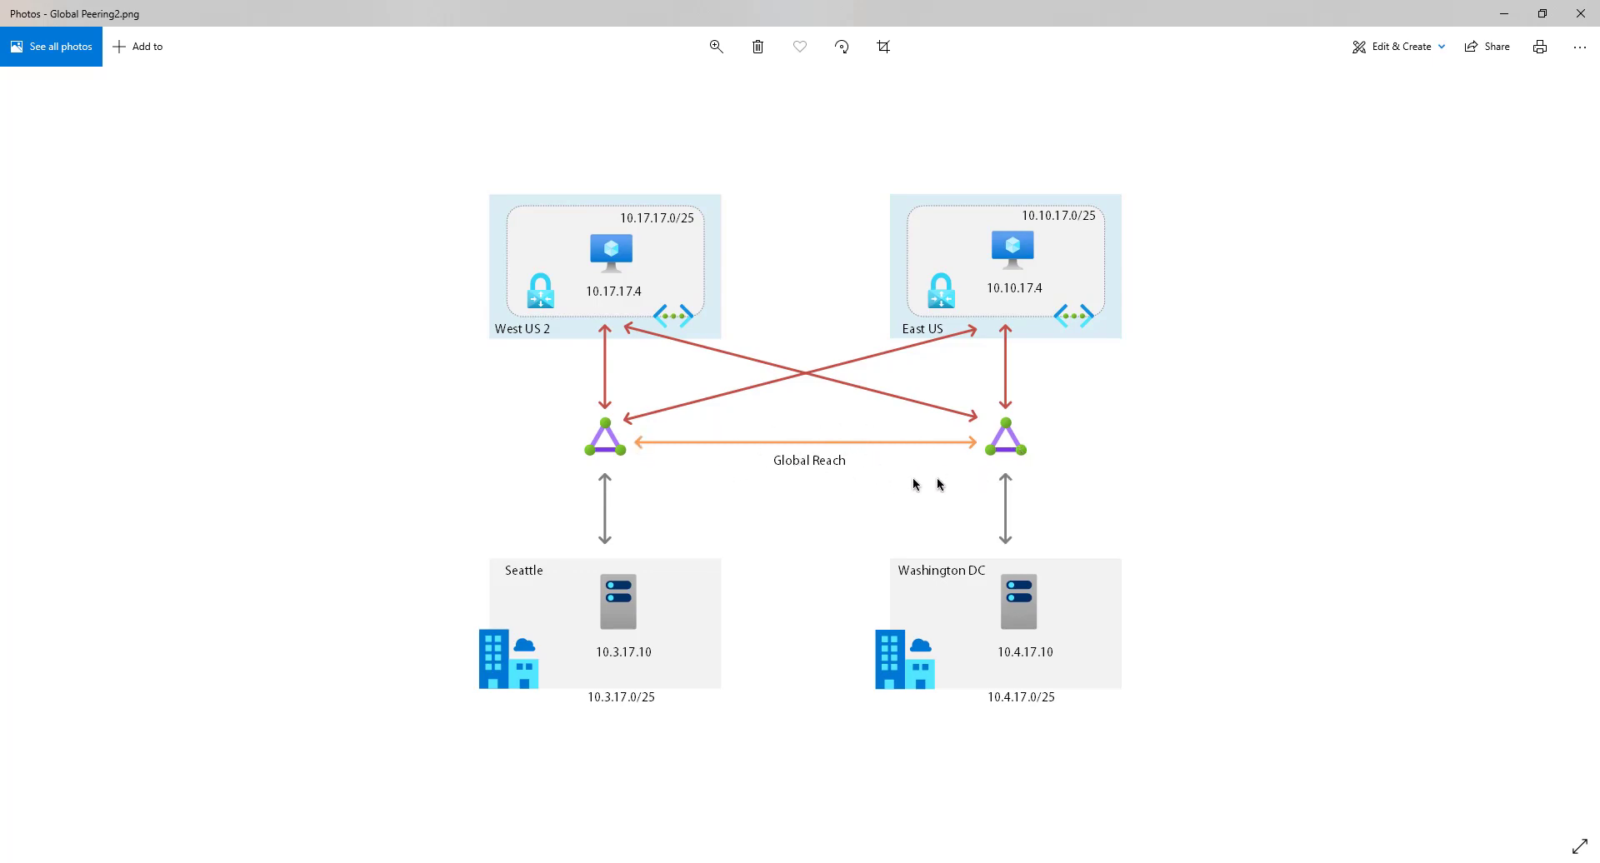
key(Right)
key(Left)
key(Left)
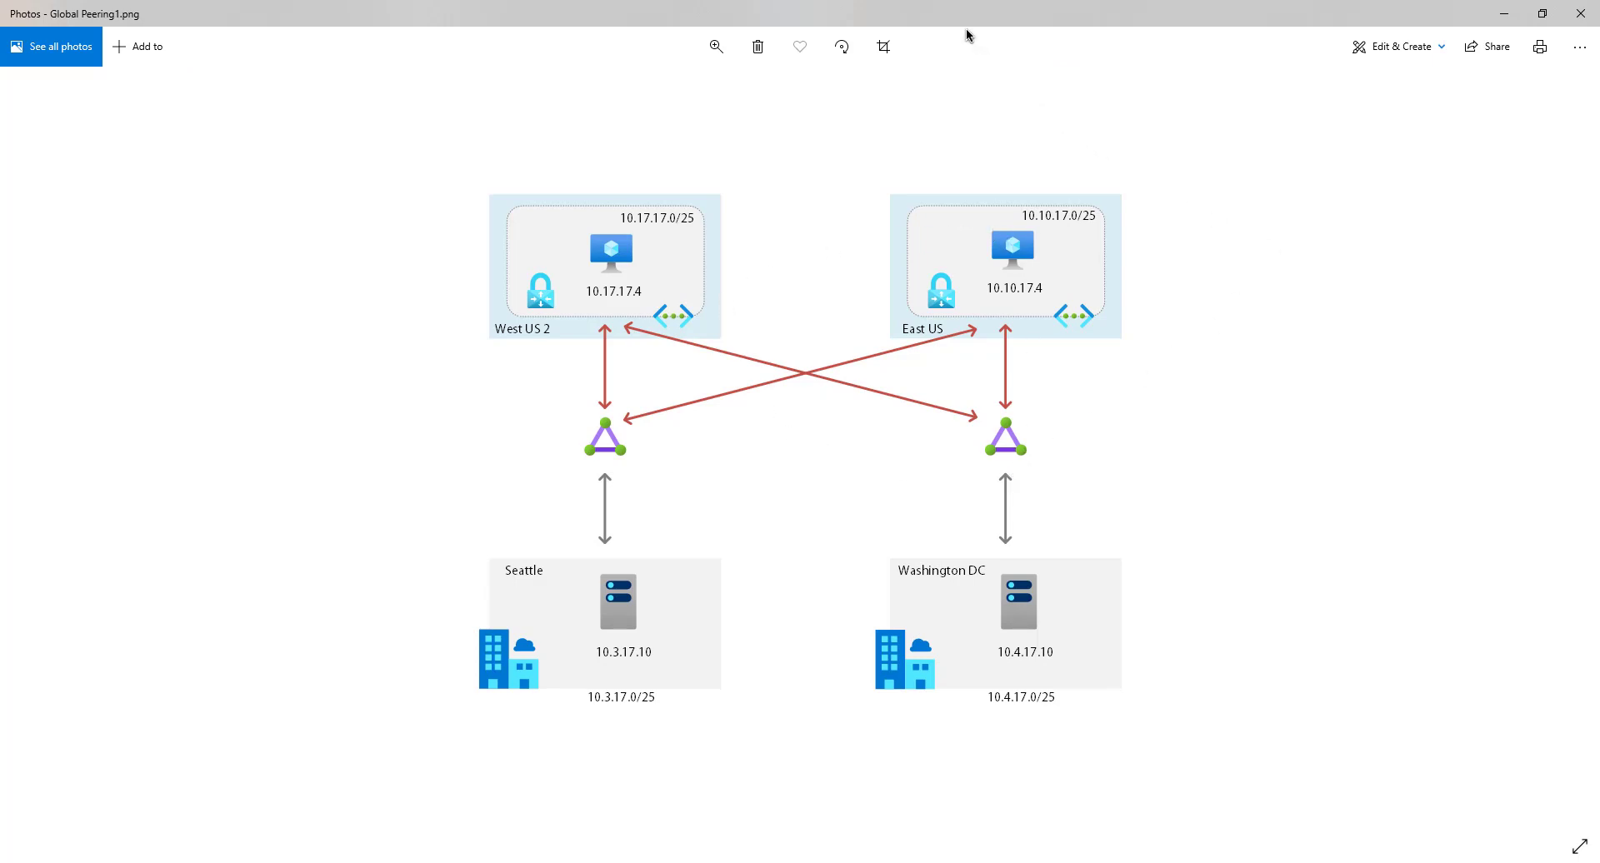
Switch to the Azure portal in the browser and examine the peering locations of the AComp17-er and Company17-er ExpressRoute circuits.
key(alt+Tab)
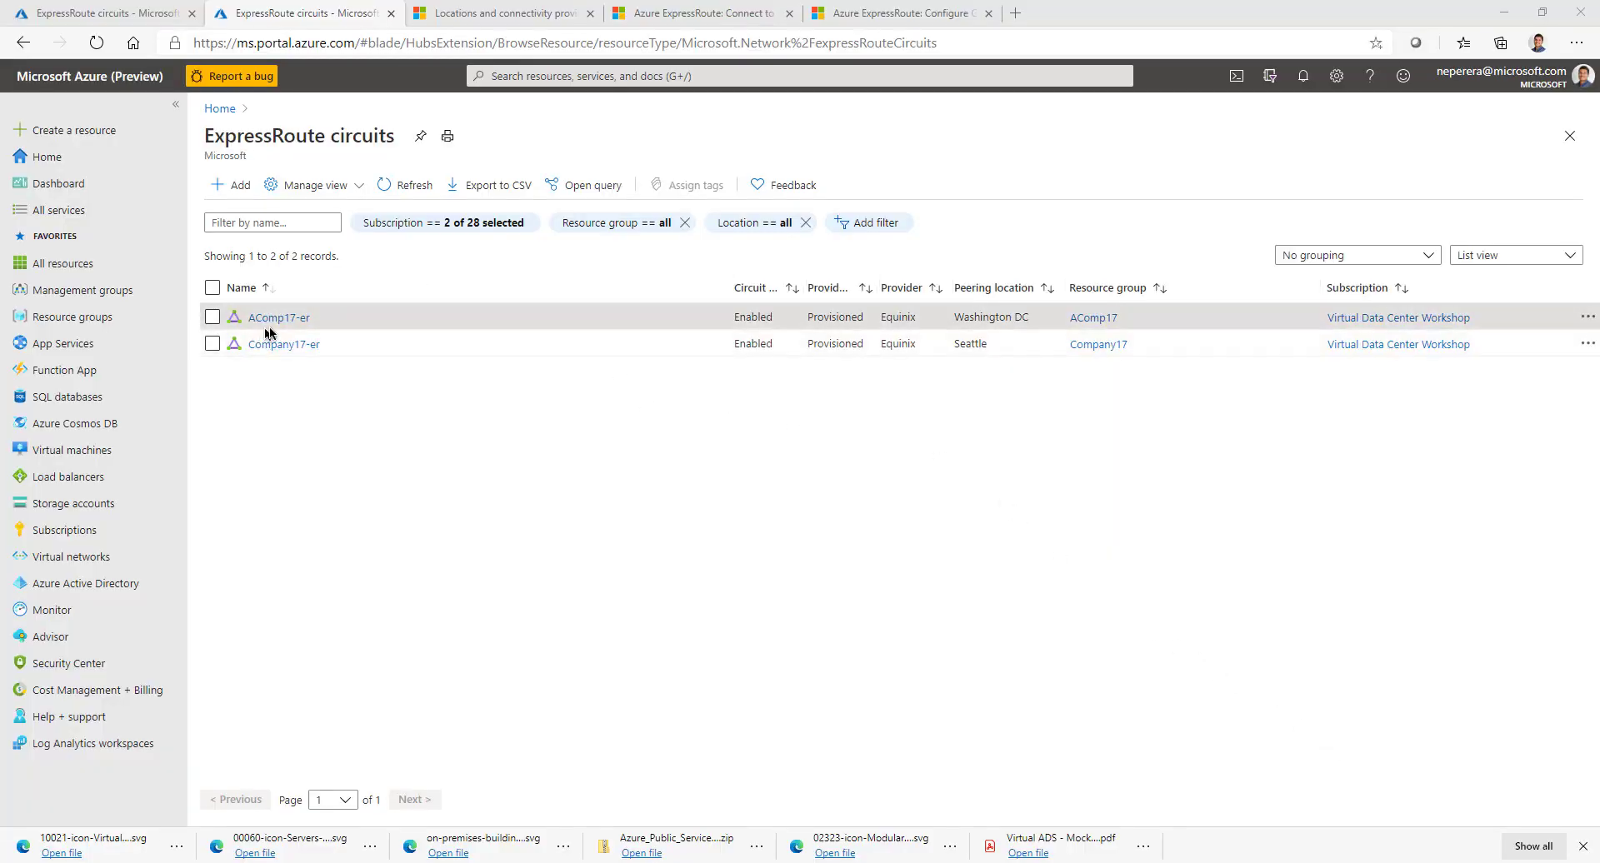
drag(955, 315, 1043, 320)
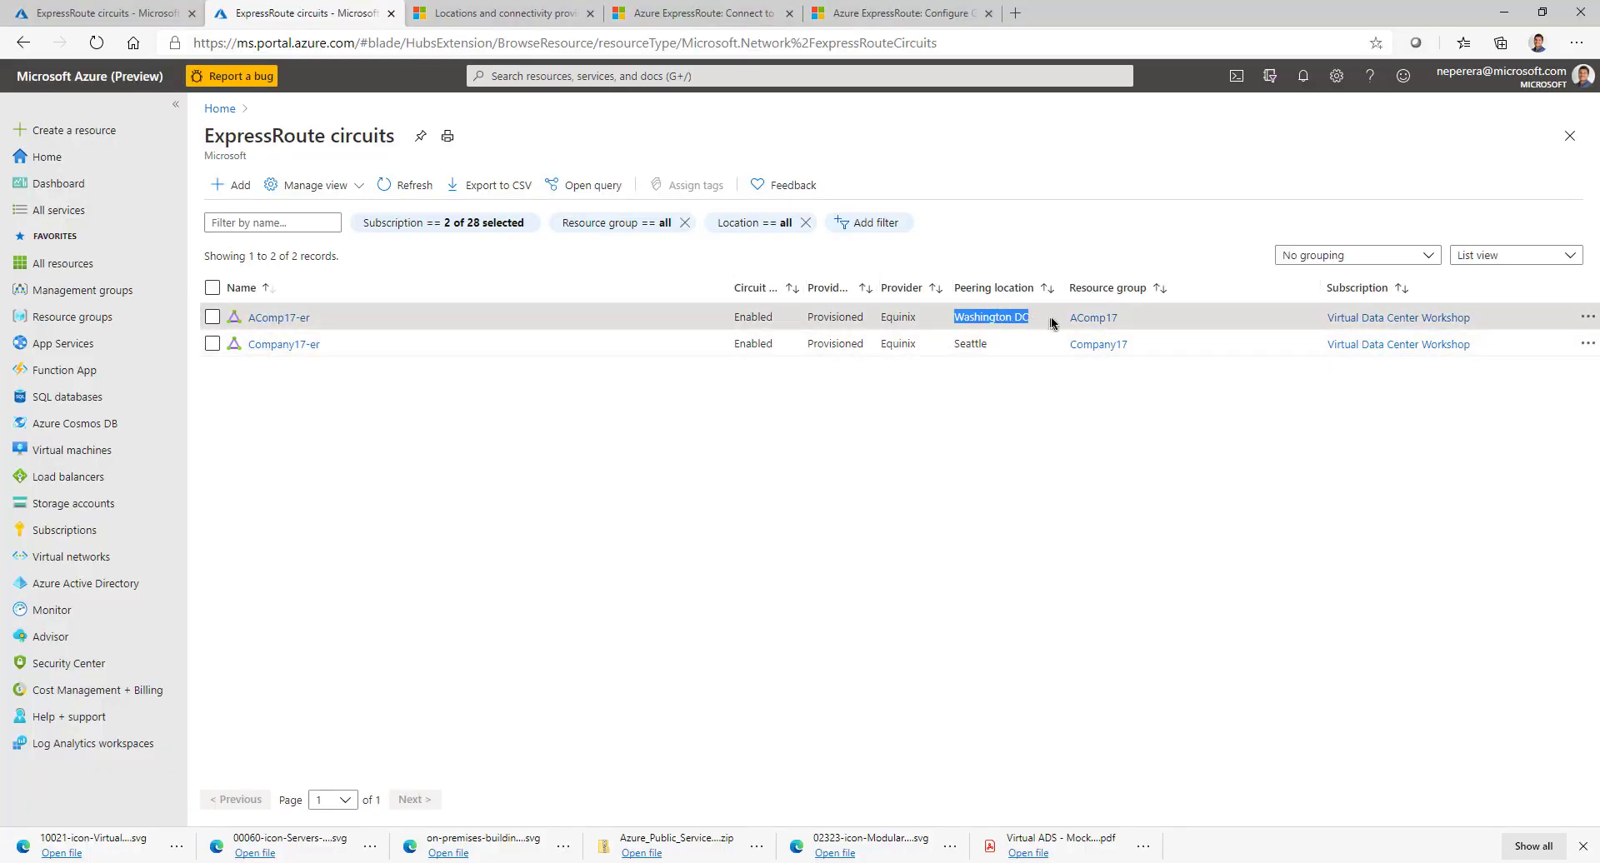
drag(954, 342, 1004, 344)
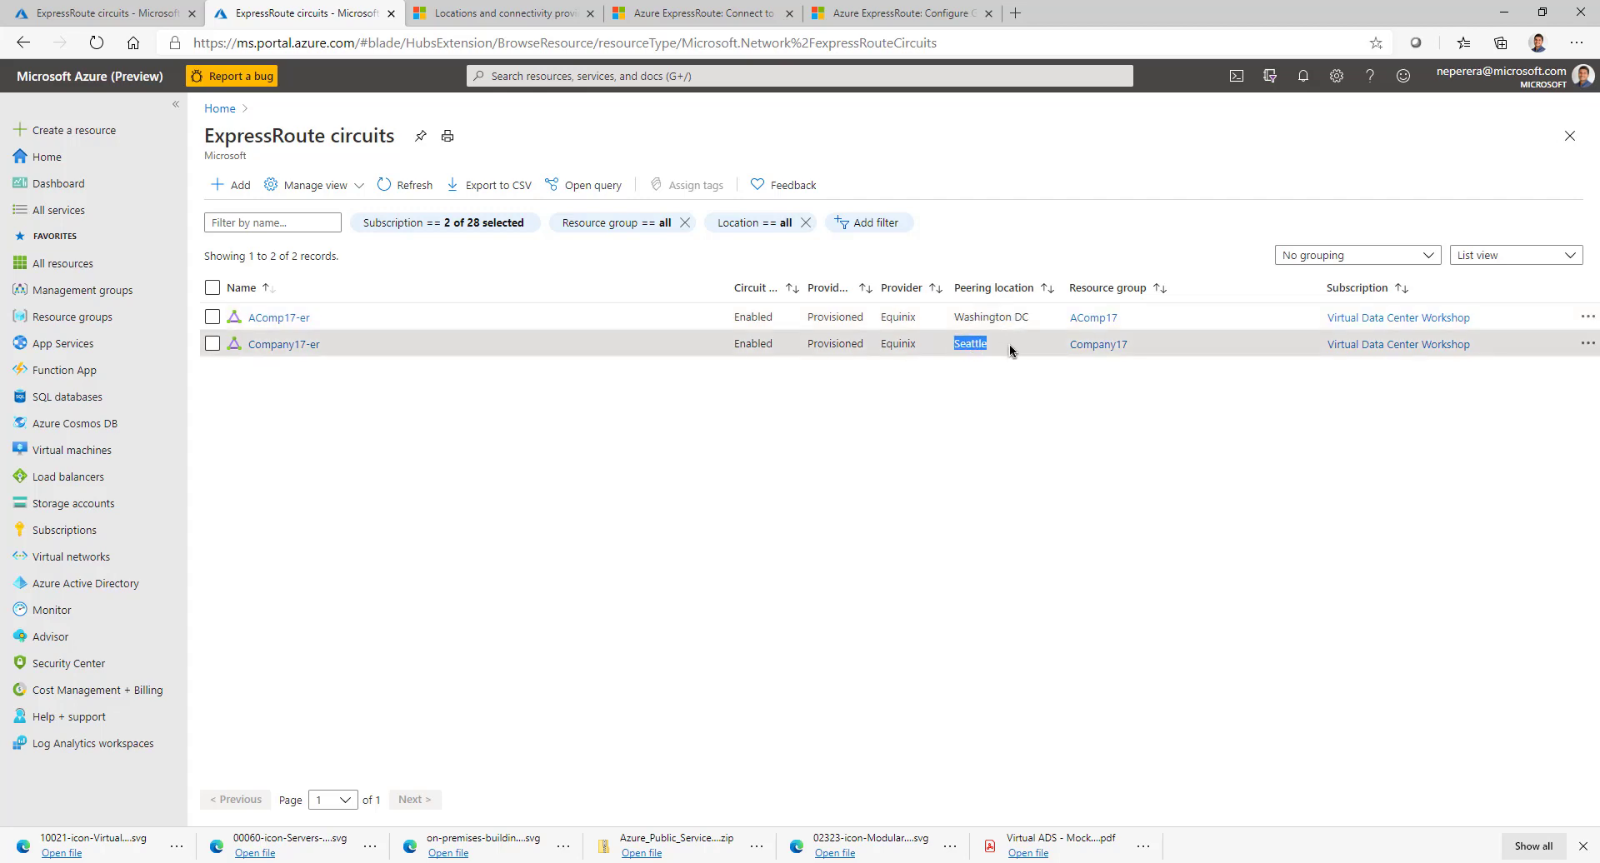
drag(807, 317, 370, 348)
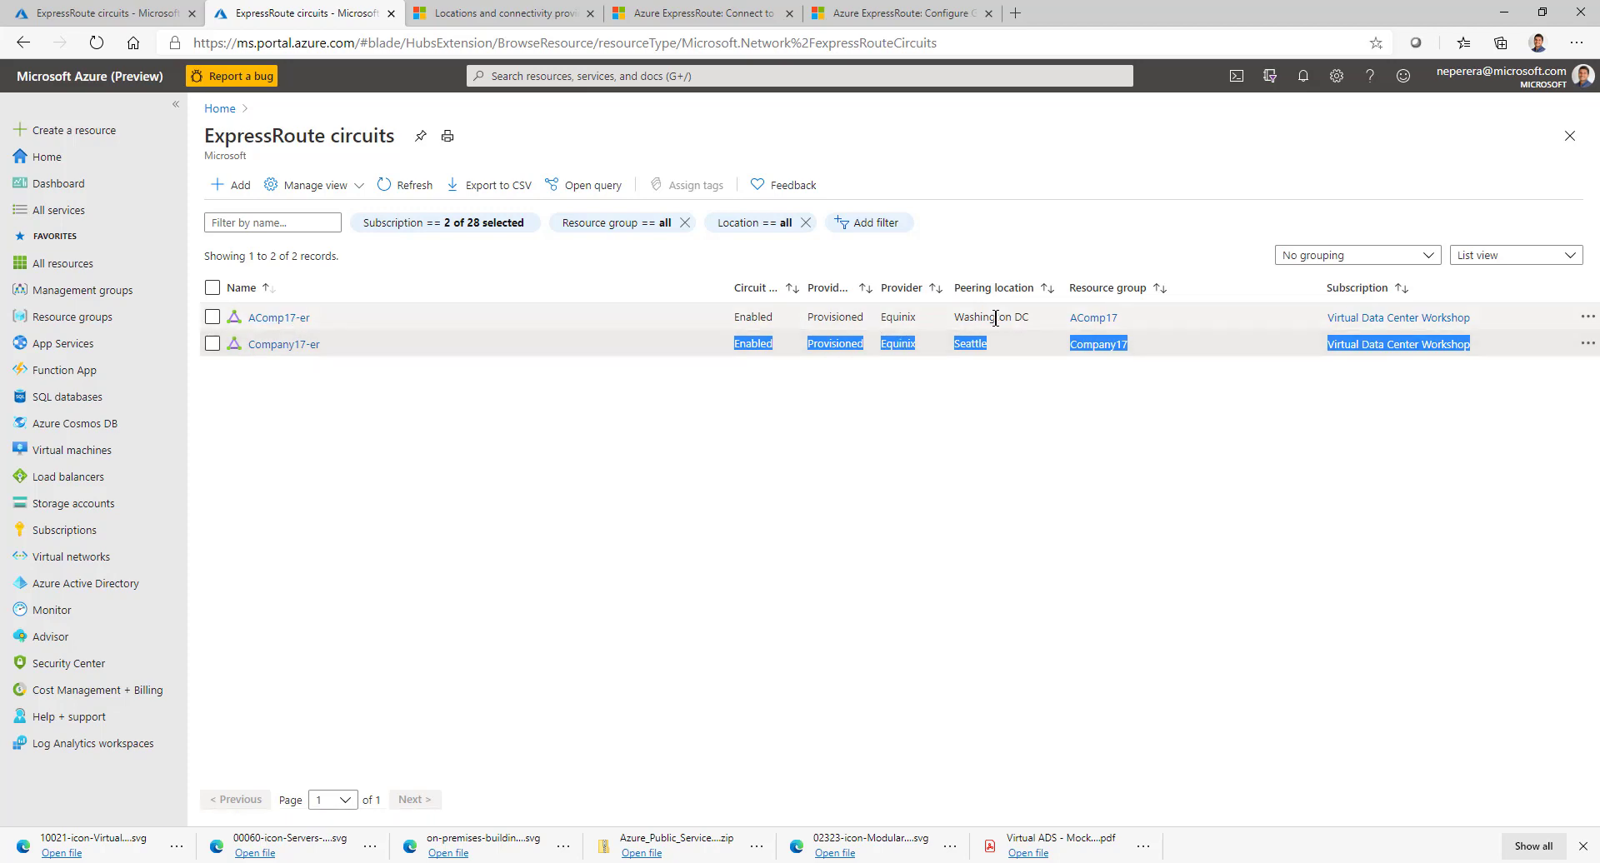
click(960, 318)
drag(957, 318, 1038, 327)
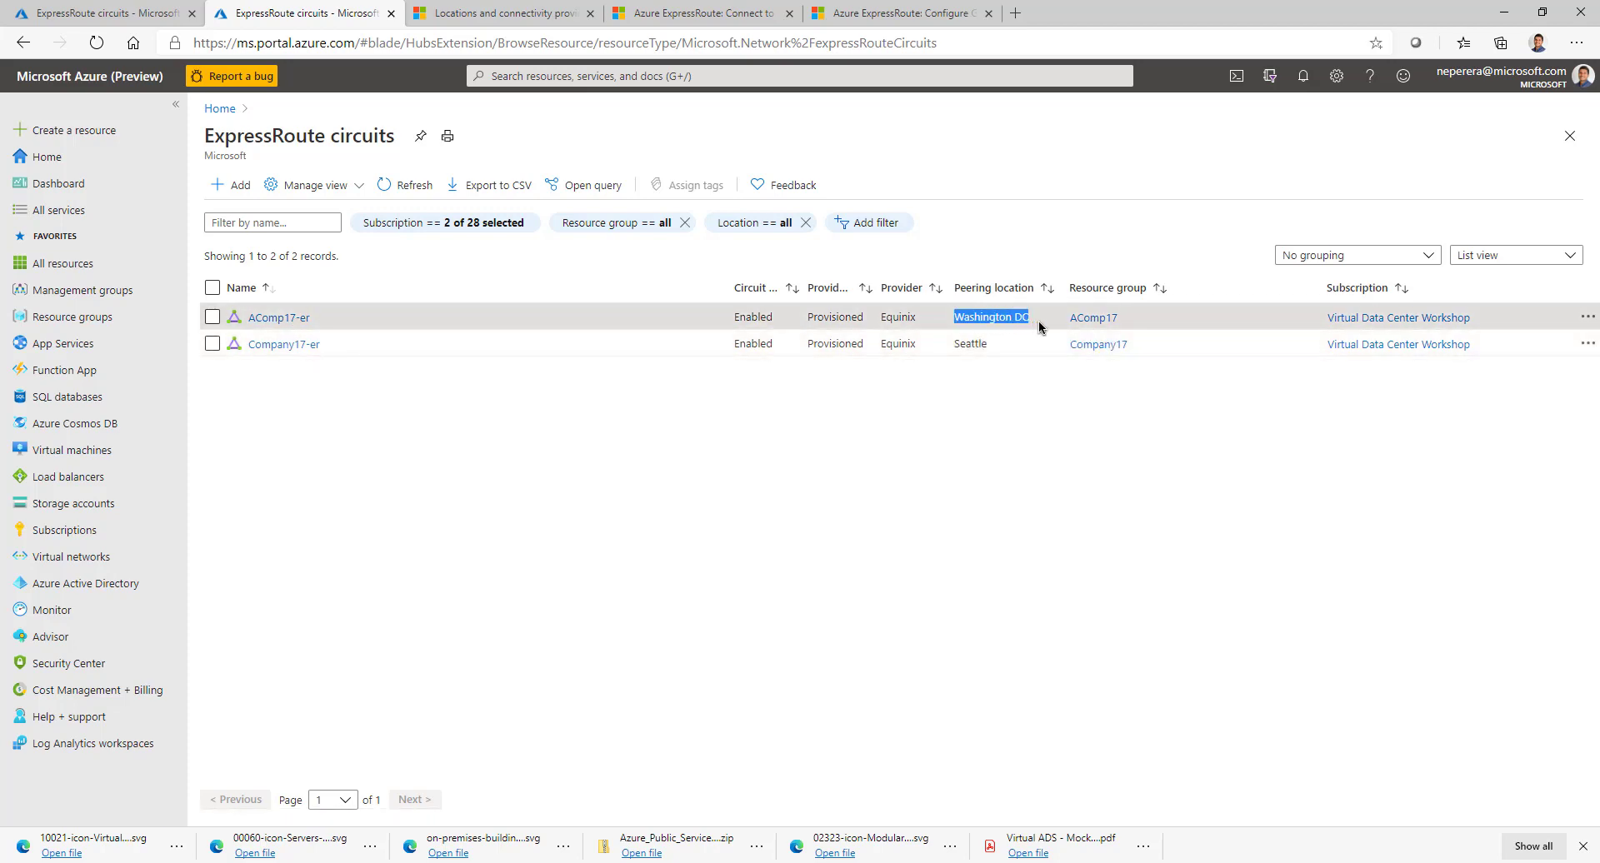
drag(993, 345, 943, 348)
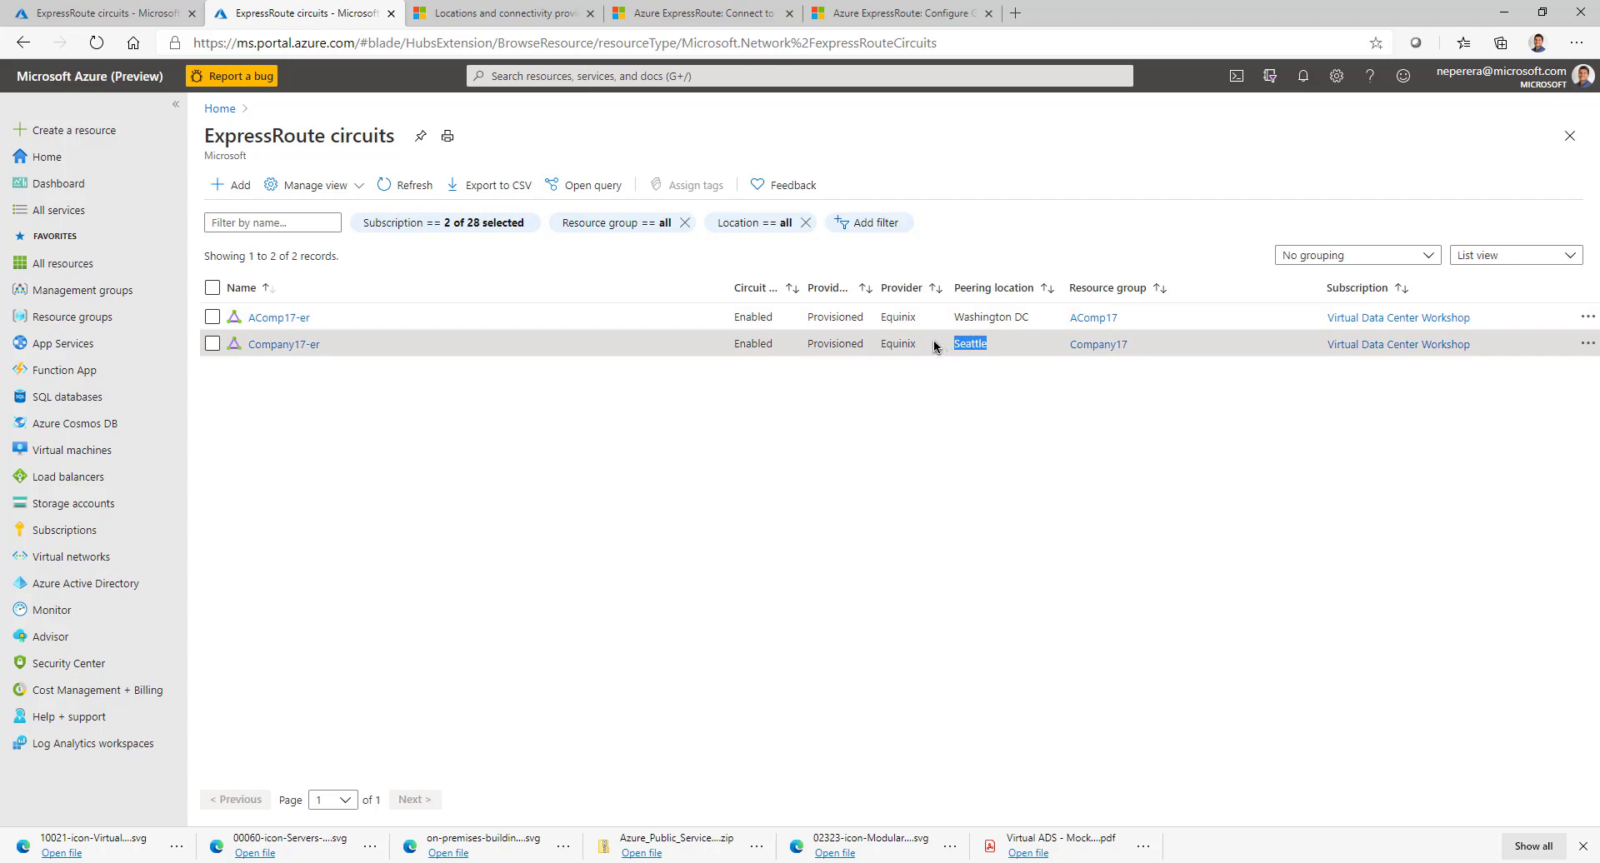
click(557, 458)
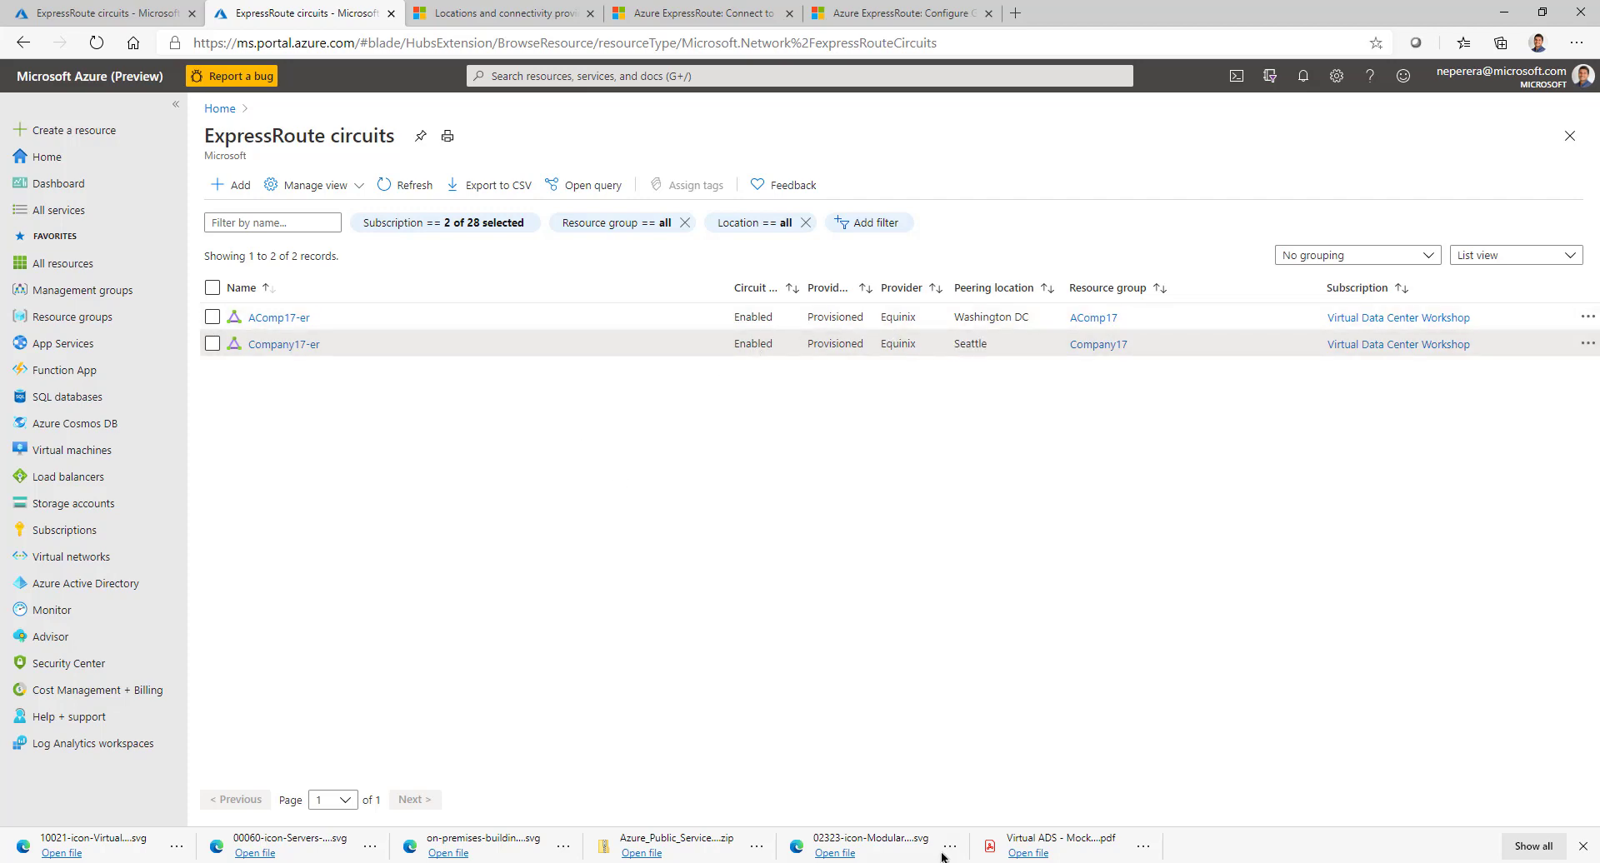
Review the connections of the AComp17-er and Company17-er circuits against the network diagram, and return to the circuit list.
key(alt+Tab)
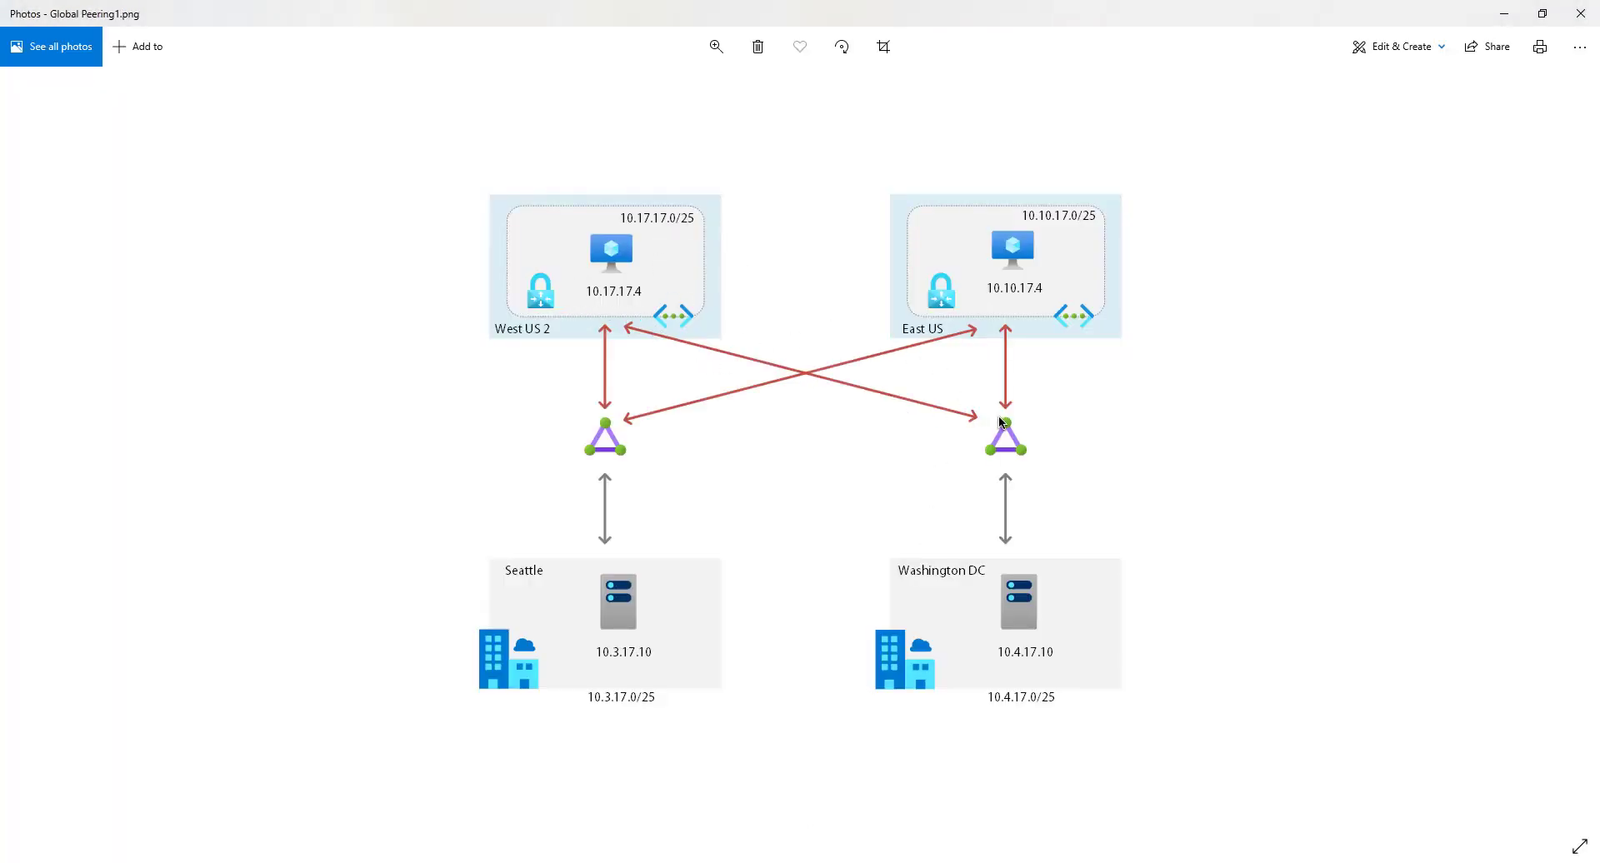
key(alt+Tab)
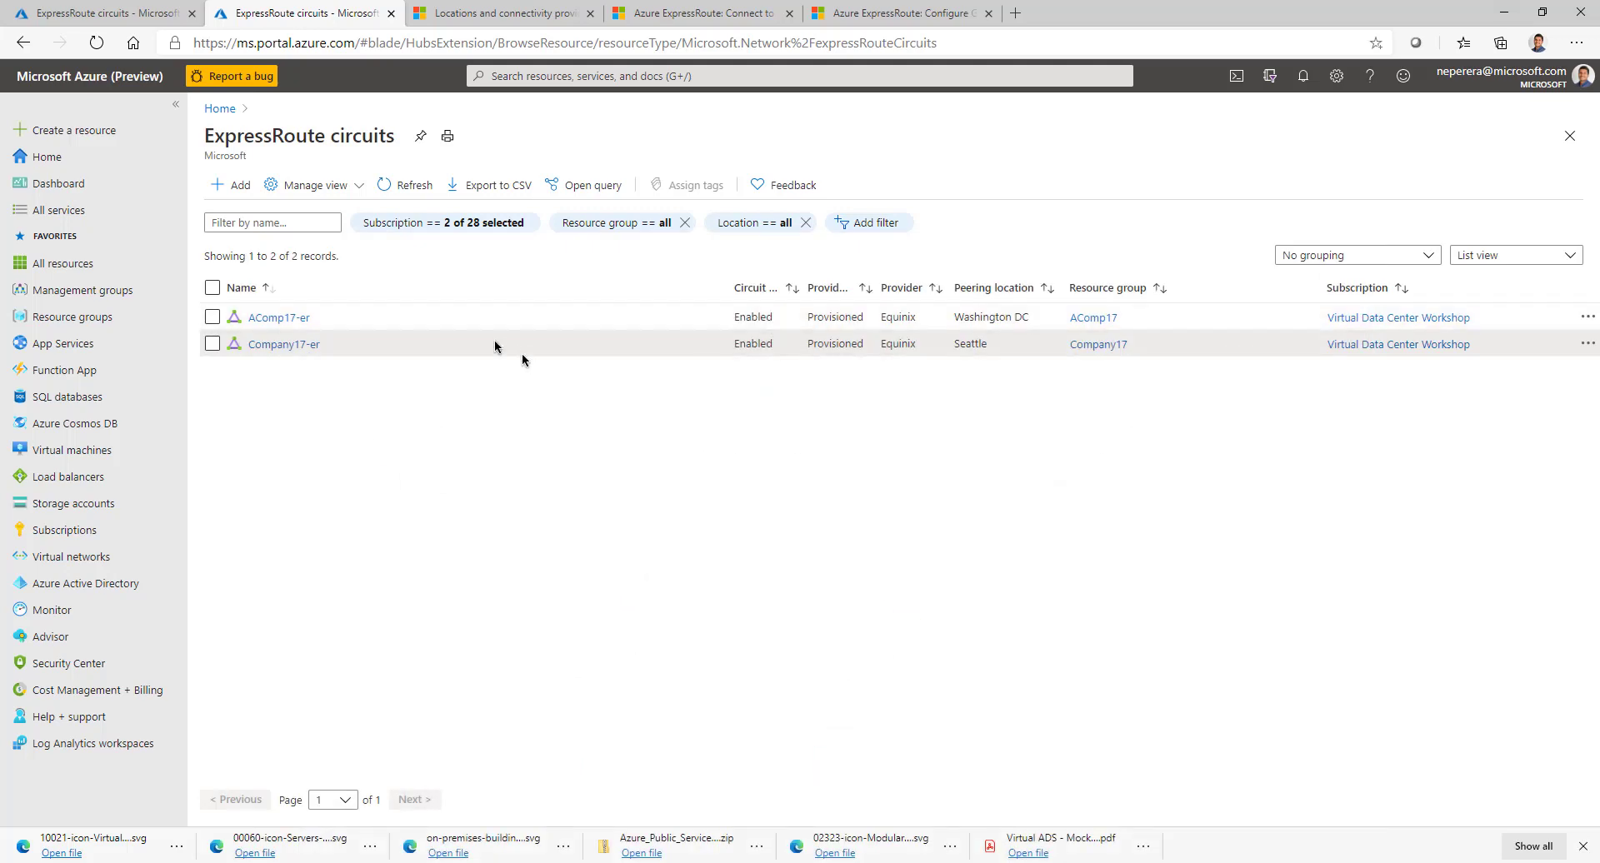
click(279, 317)
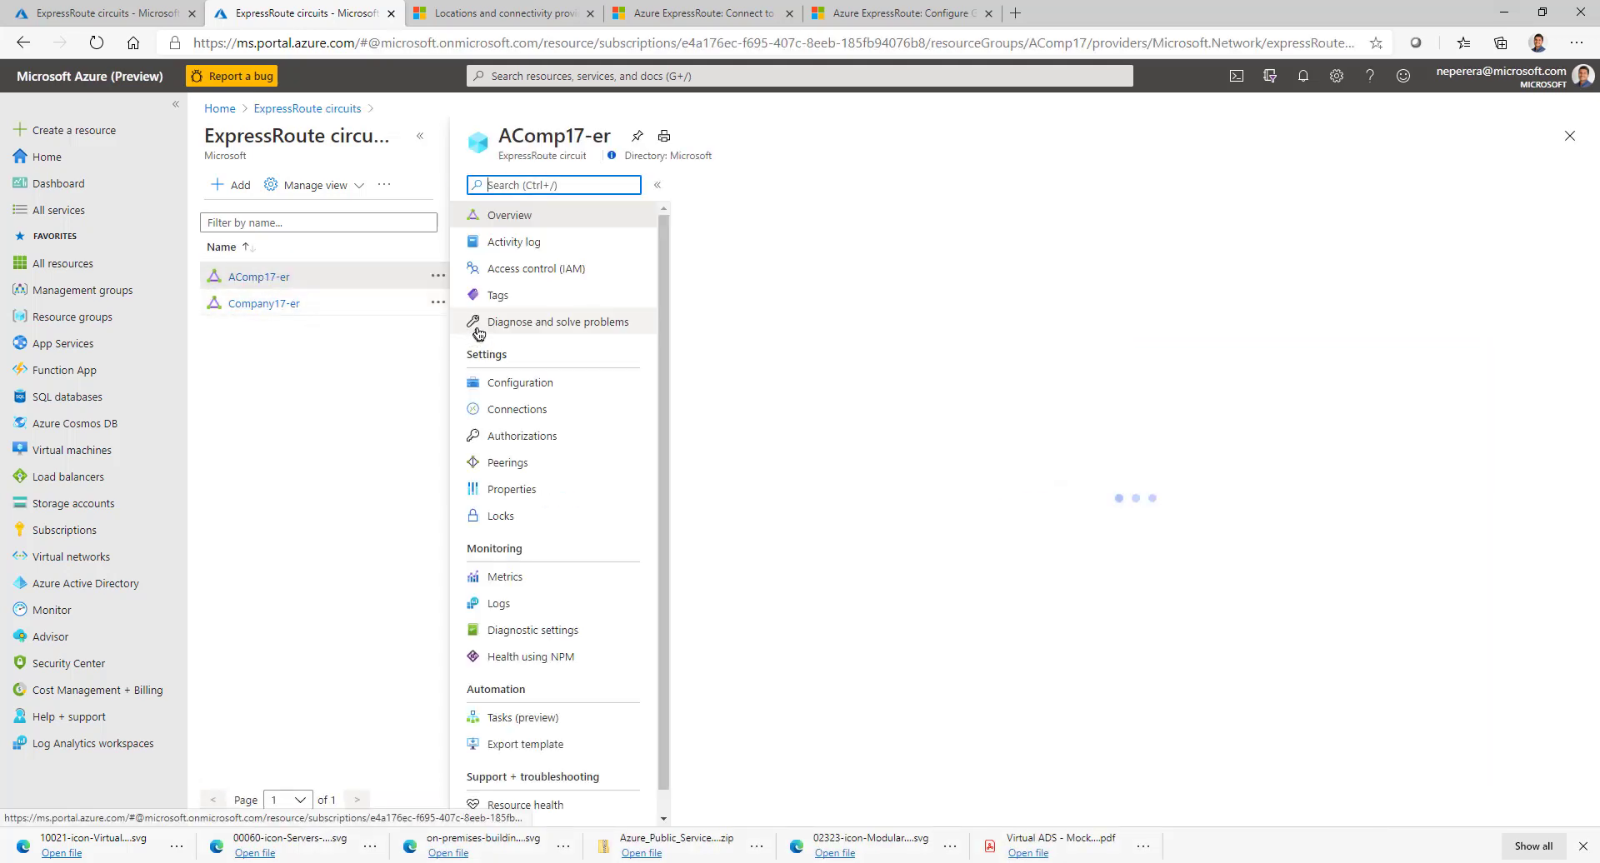
click(502, 410)
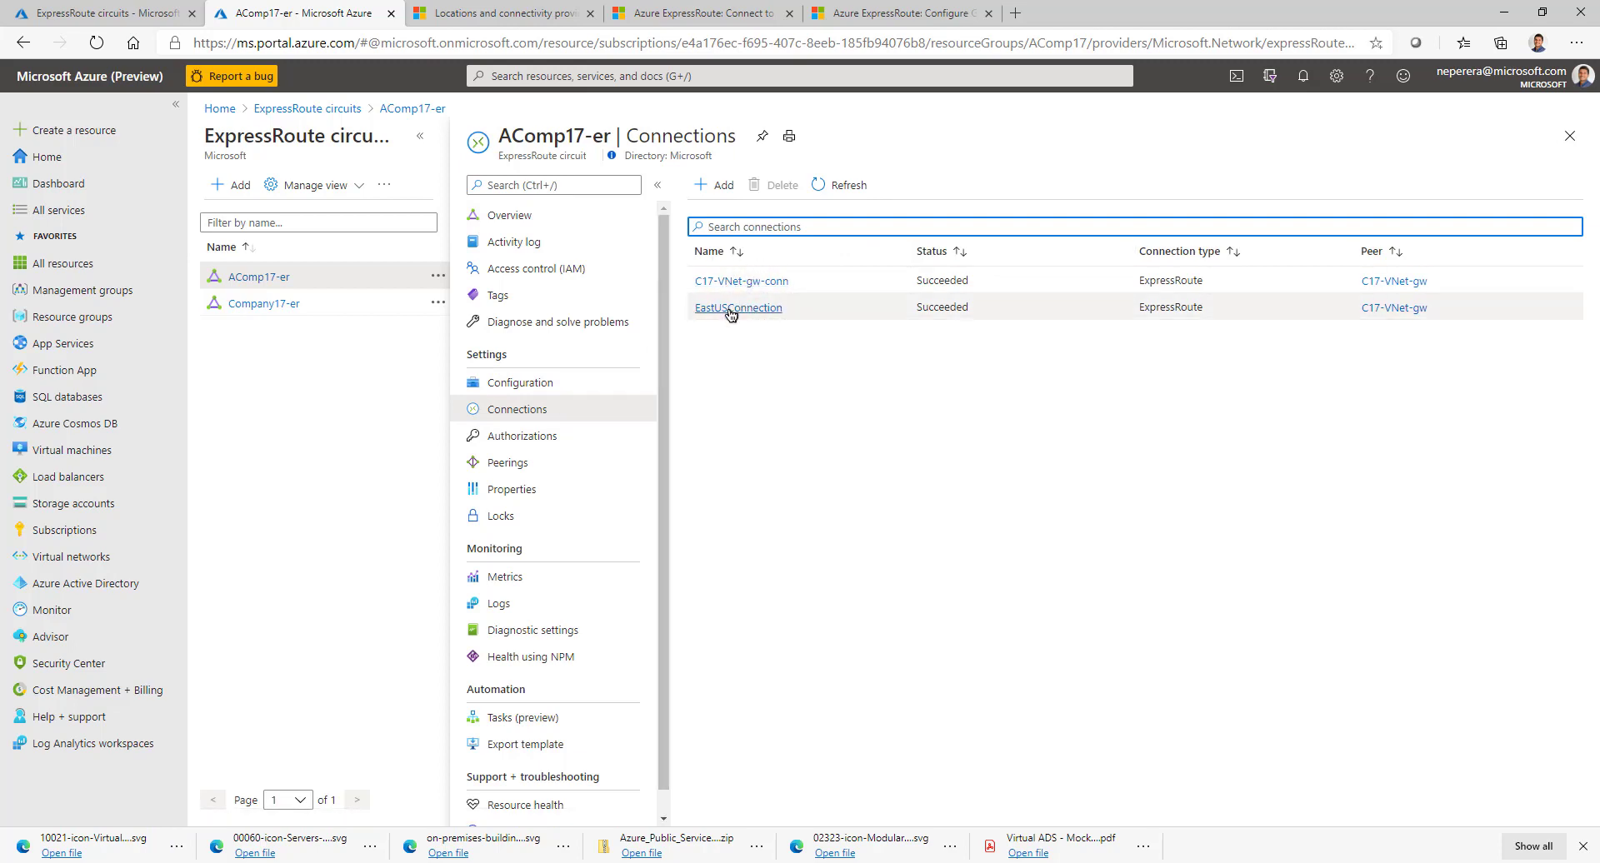
key(alt+Tab)
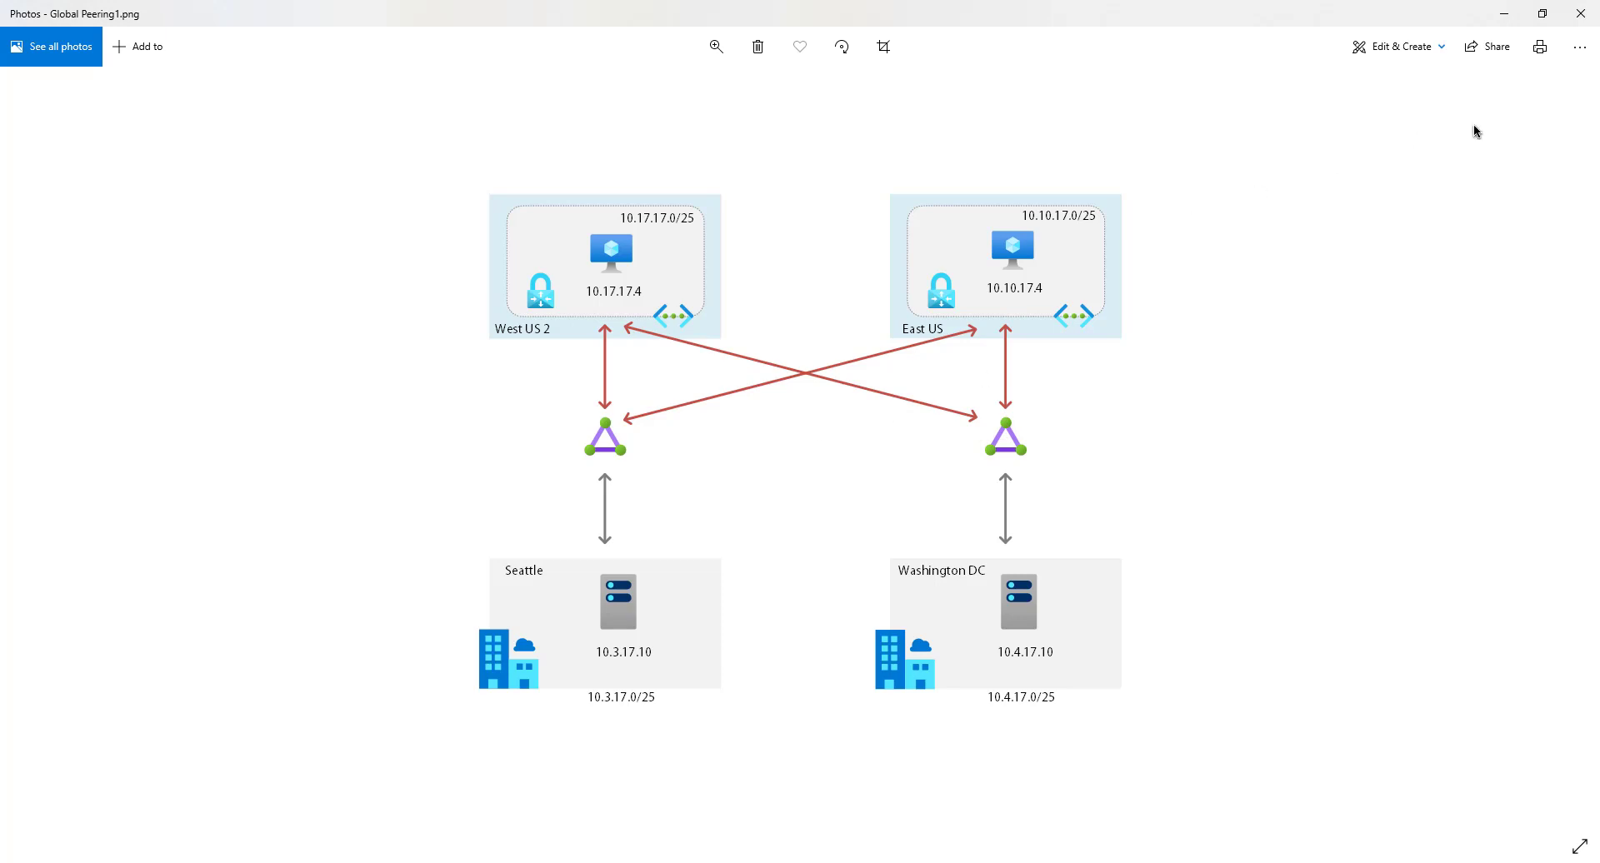
click(1506, 14)
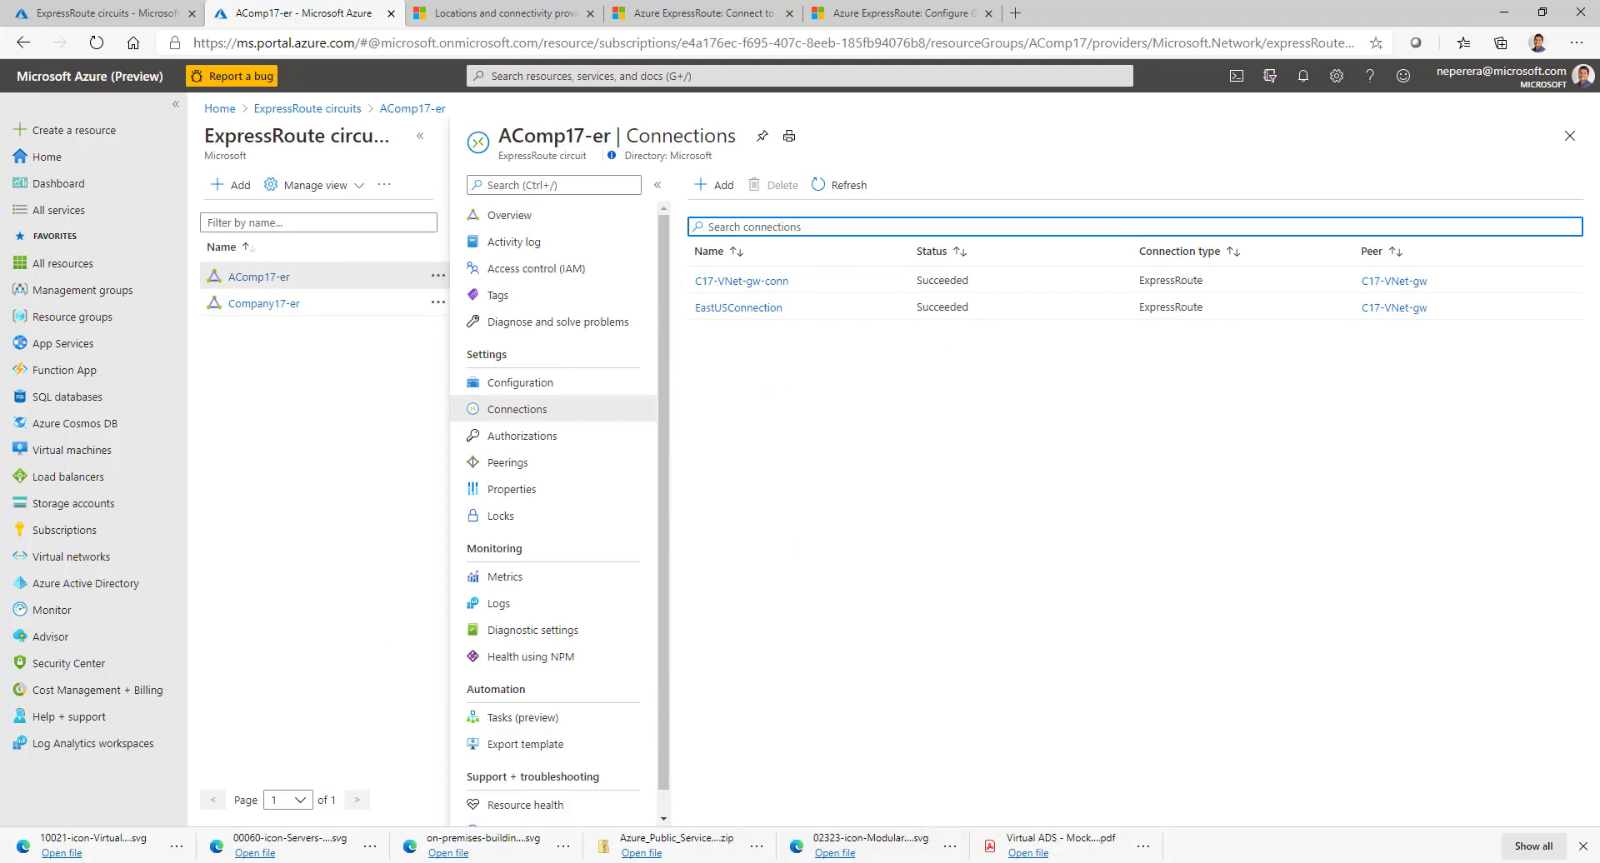
click(264, 303)
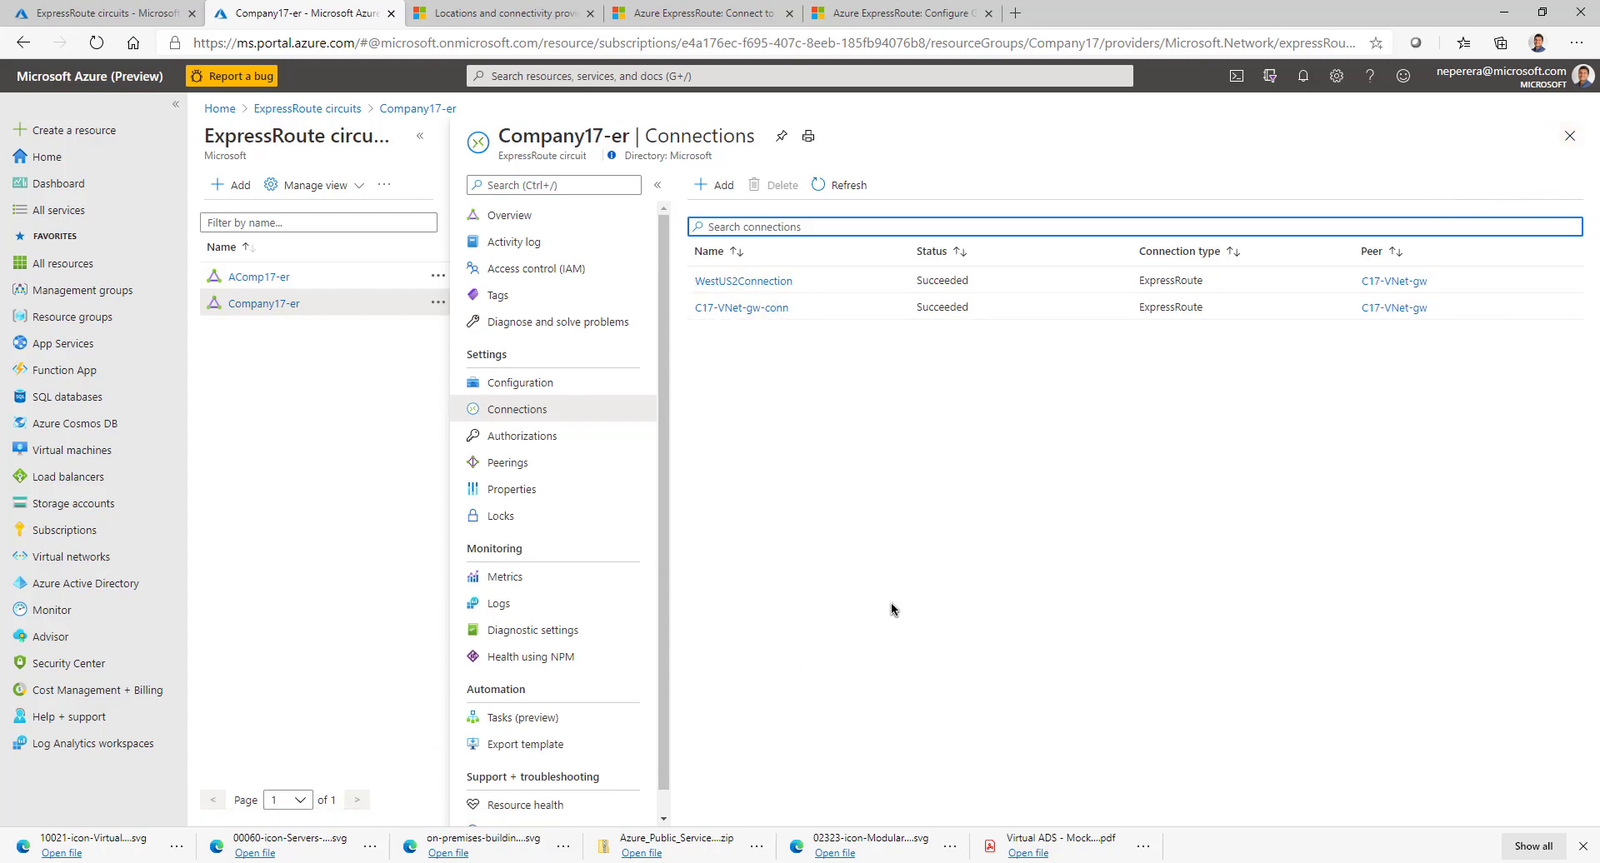
click(1570, 135)
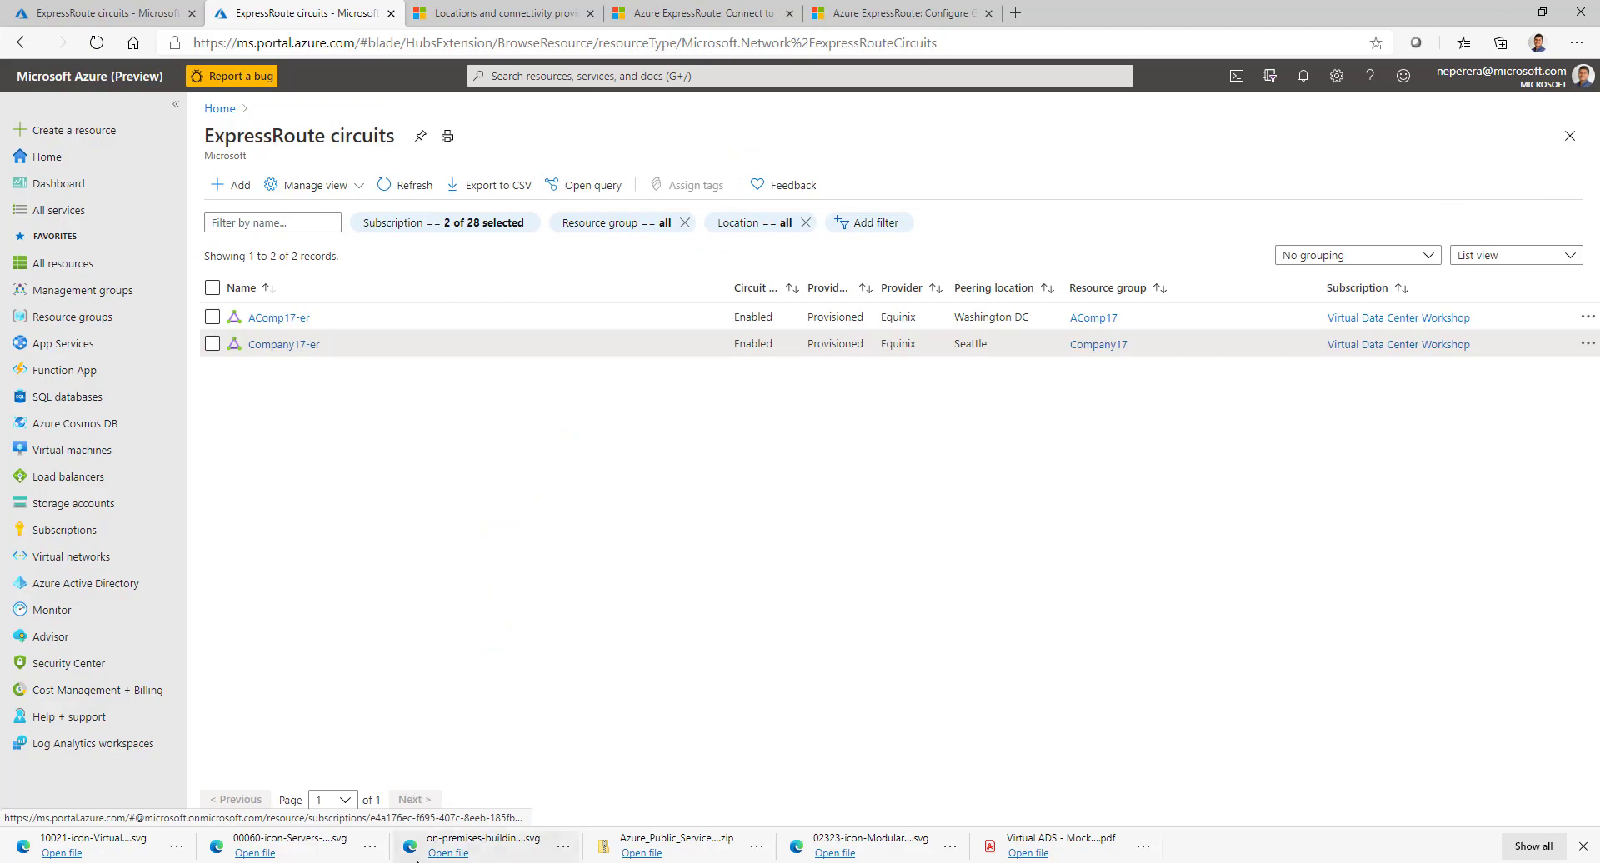
Switch to Royal TS and bring up the administrator PowerShell console in the WashingtonDC remote session.
key(alt+Tab)
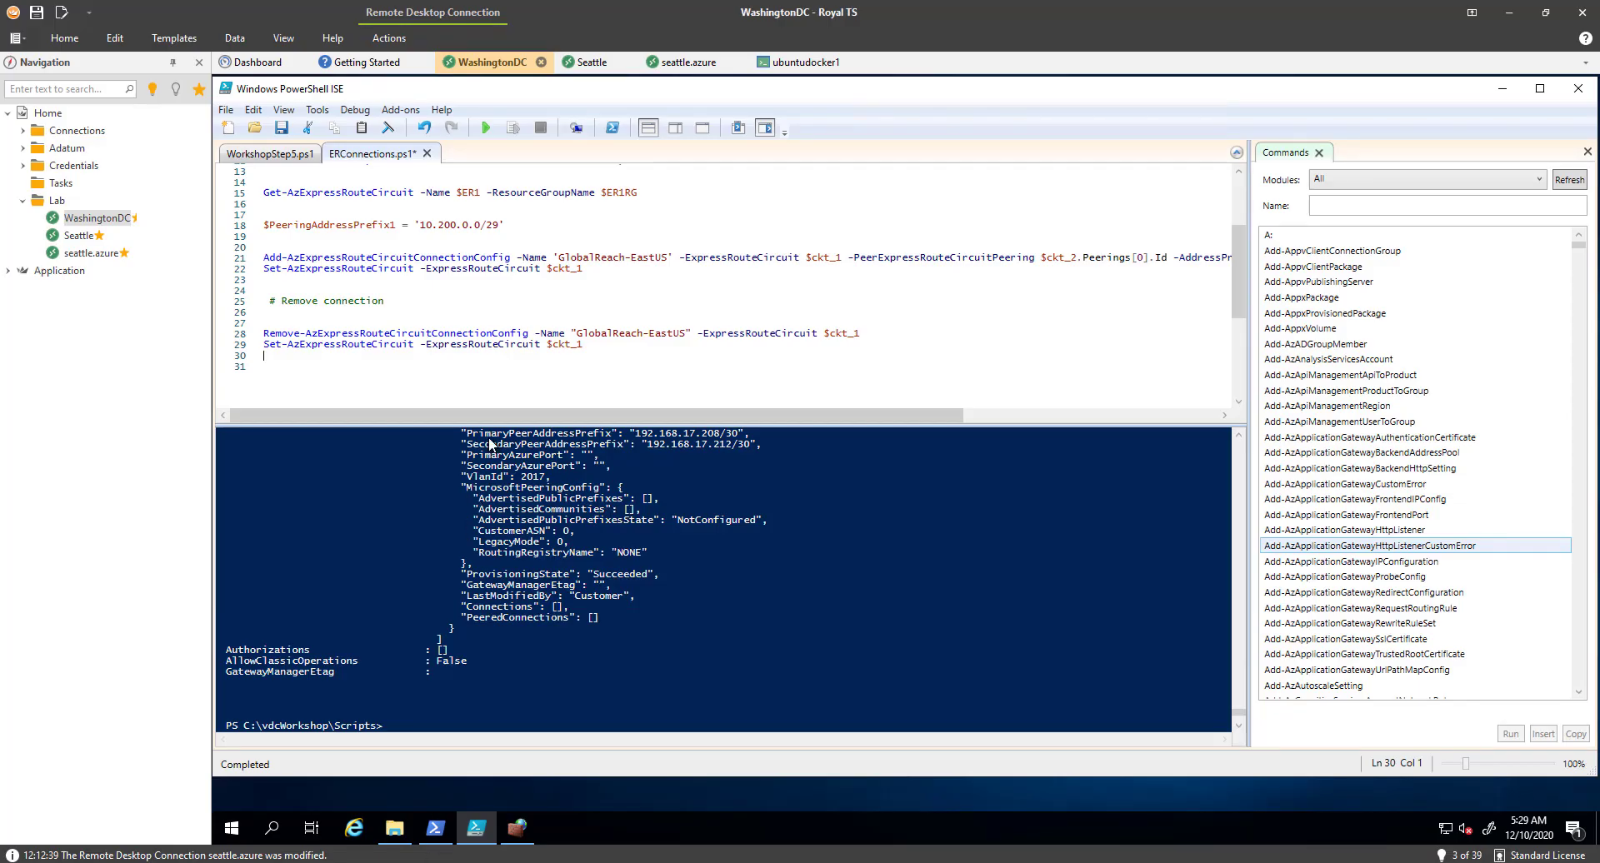
click(56, 234)
click(80, 222)
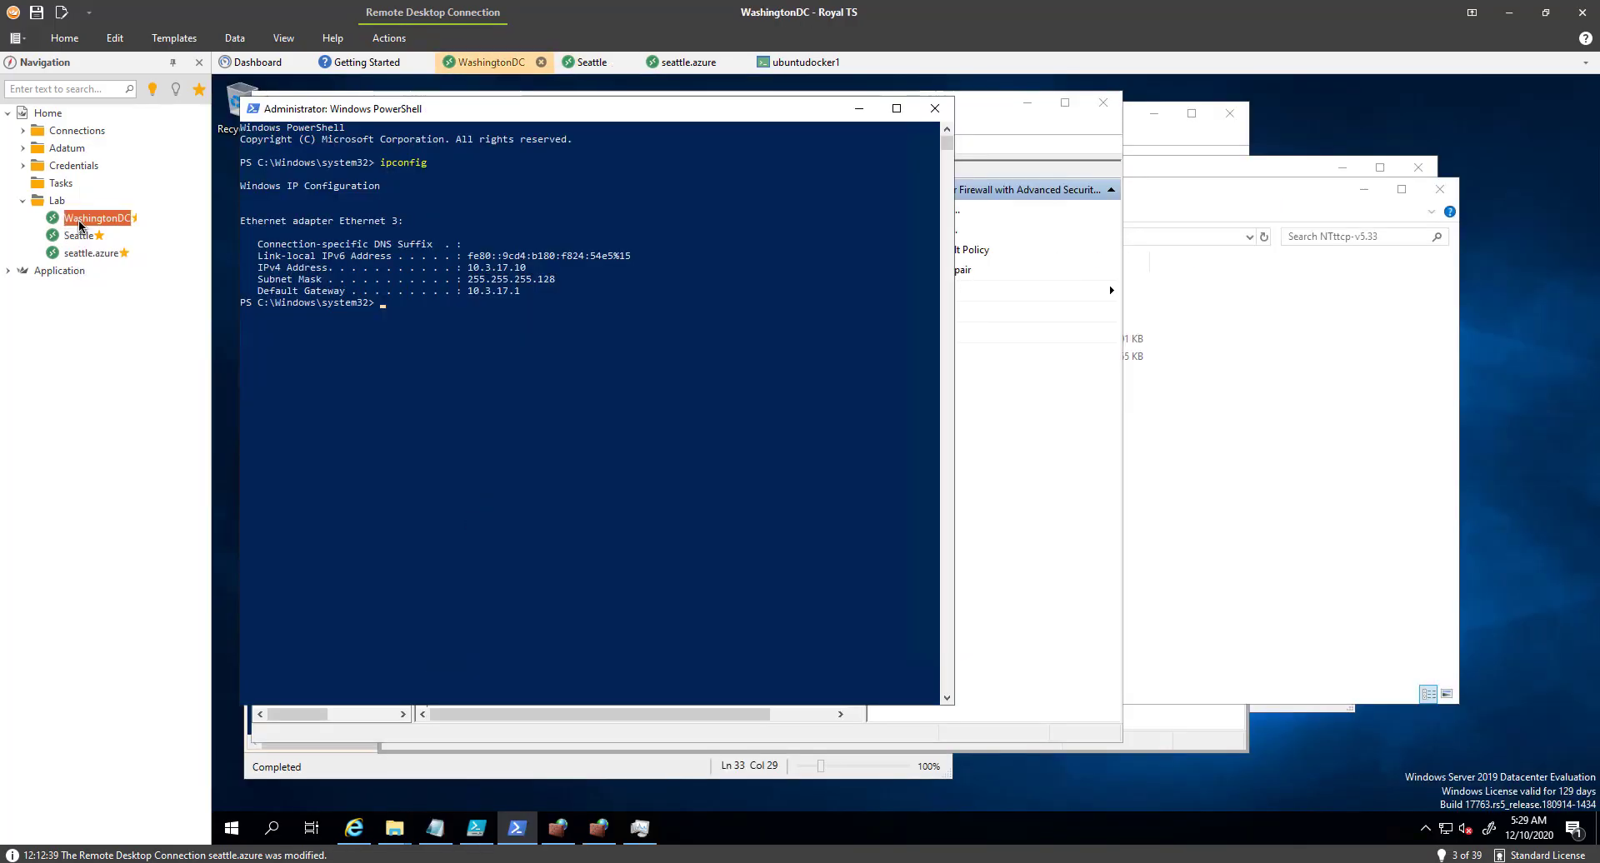
click(434, 827)
click(679, 545)
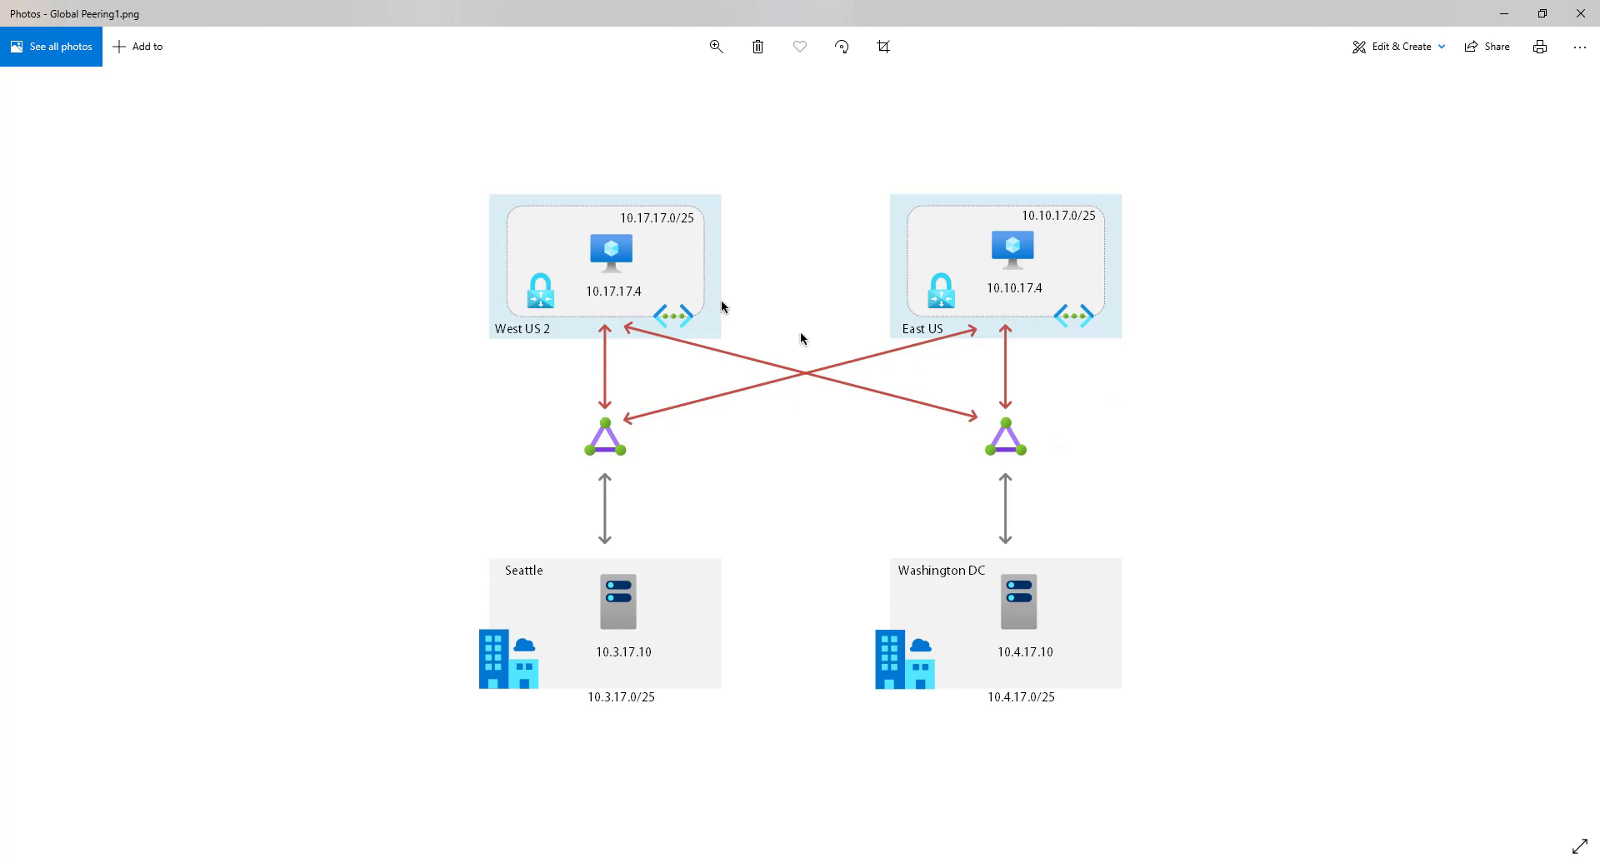
click(1507, 23)
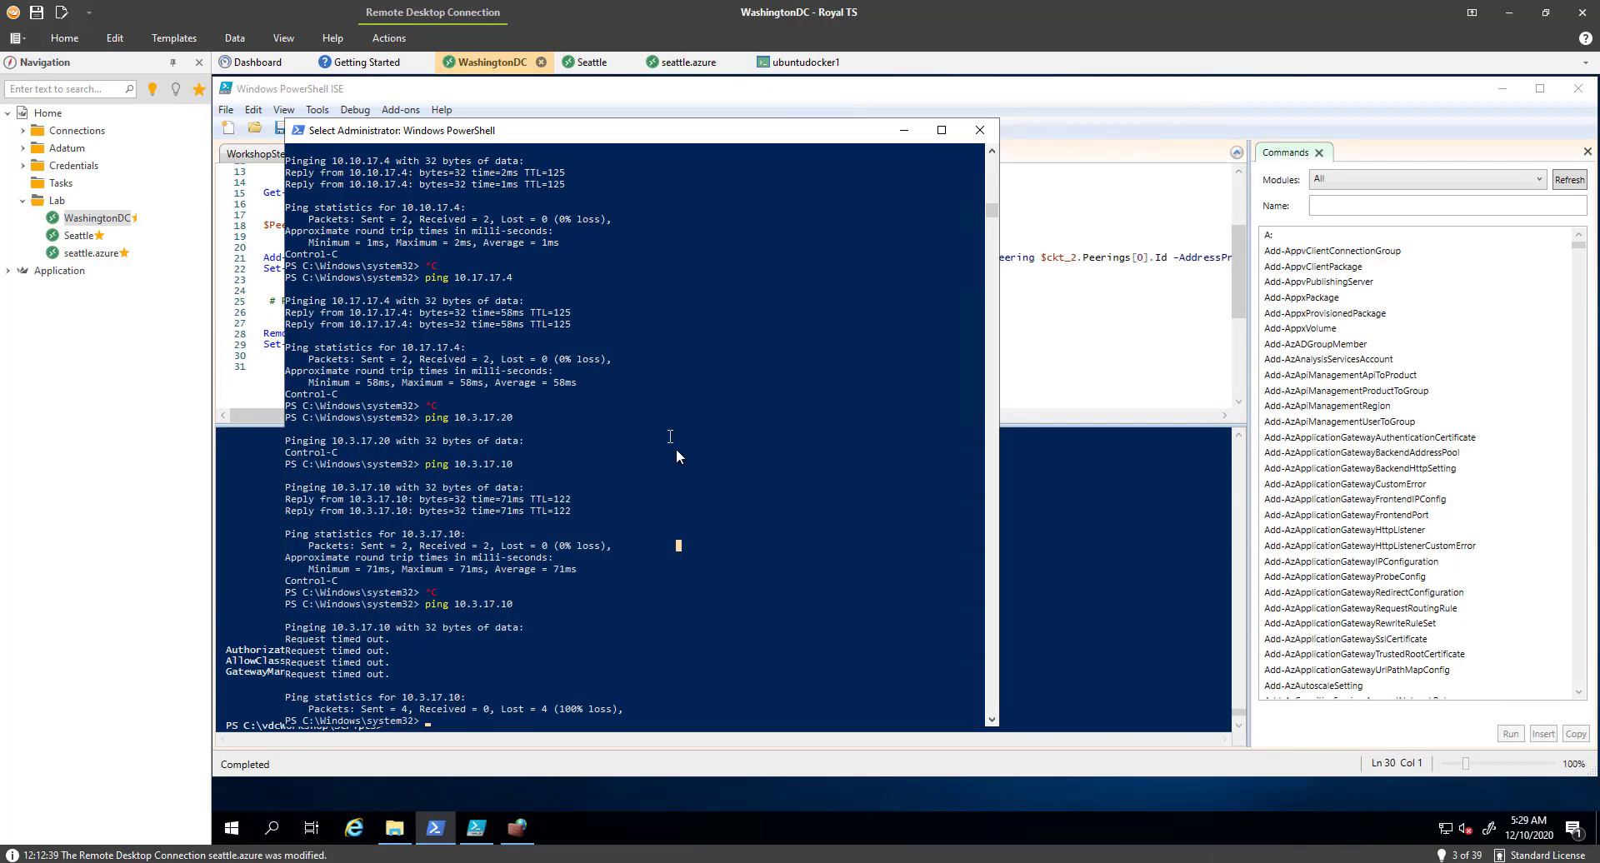
Clear the WashingtonDC console and ping the East US virtual machine at 10.10.17.4.
key(Escape)
text(cls)
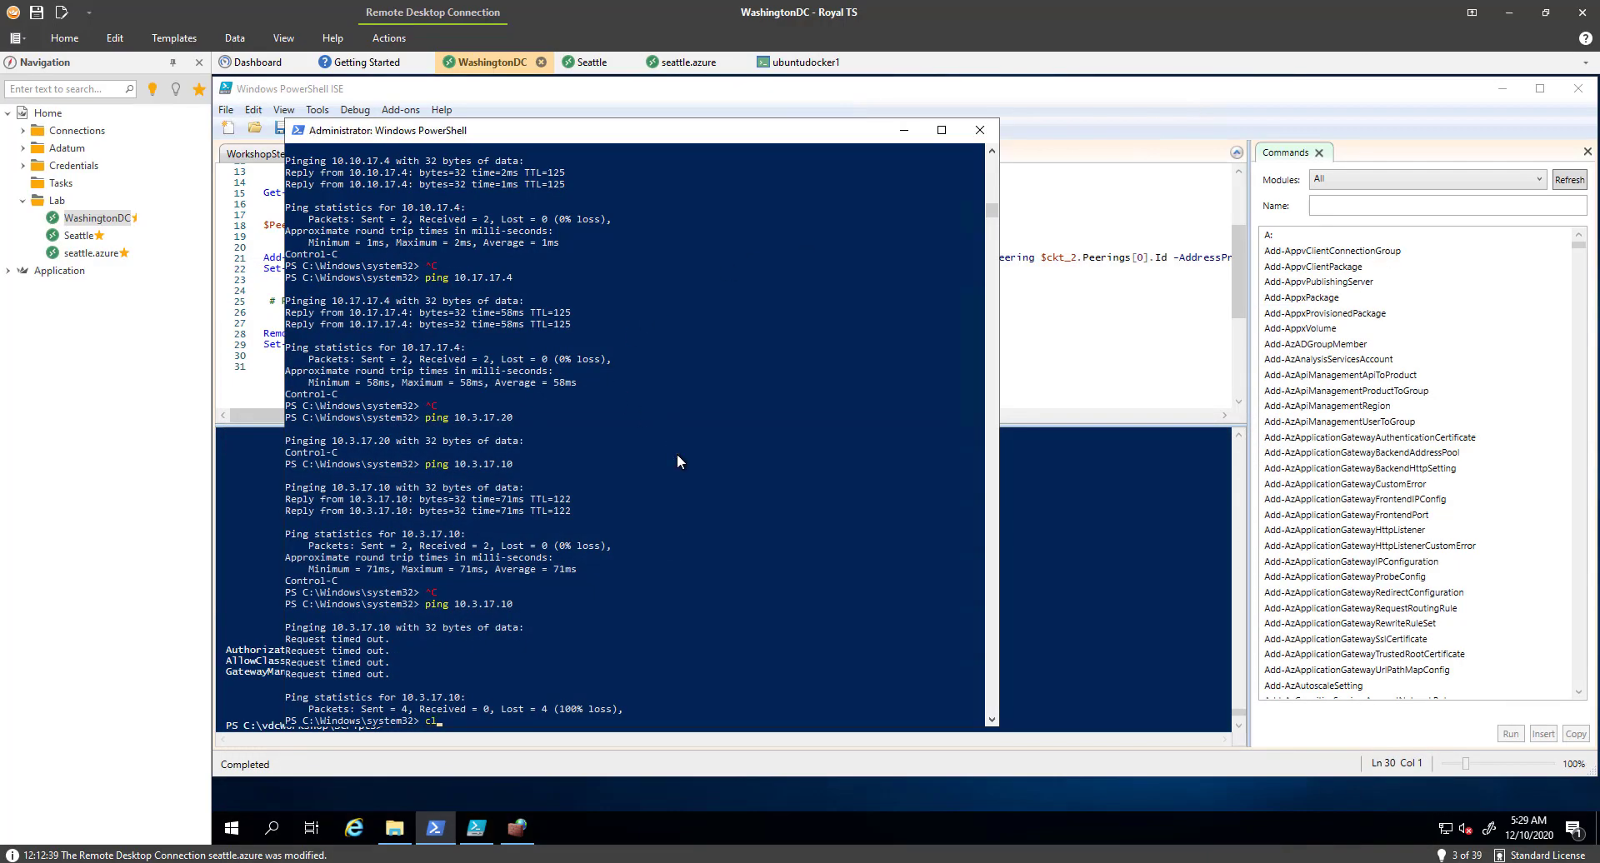
key(Return)
text(ping 10)
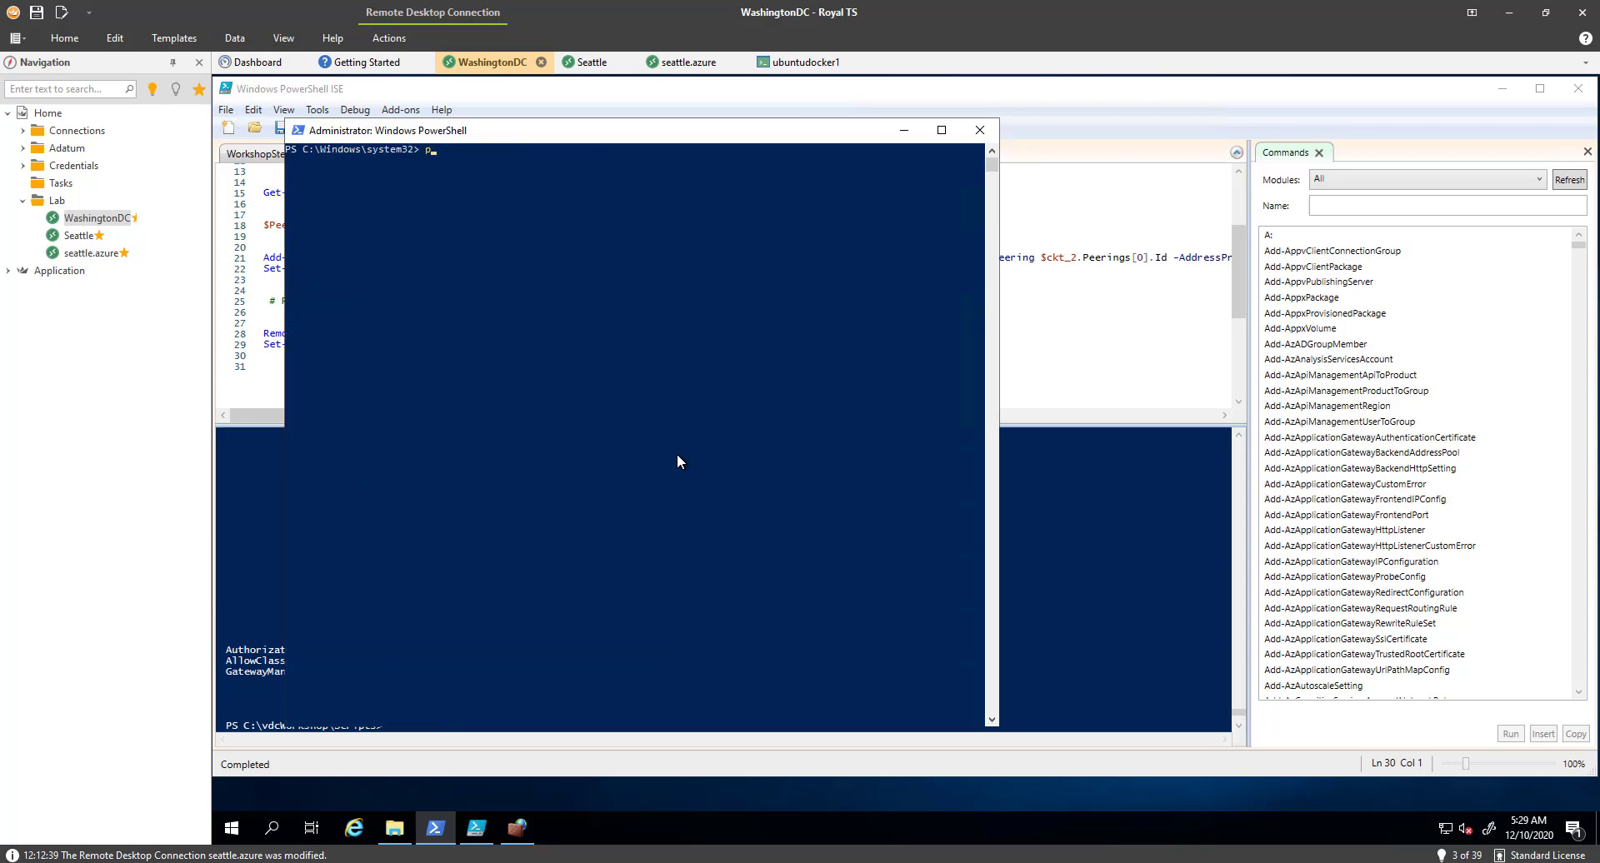
text(.10.17.4)
key(Return)
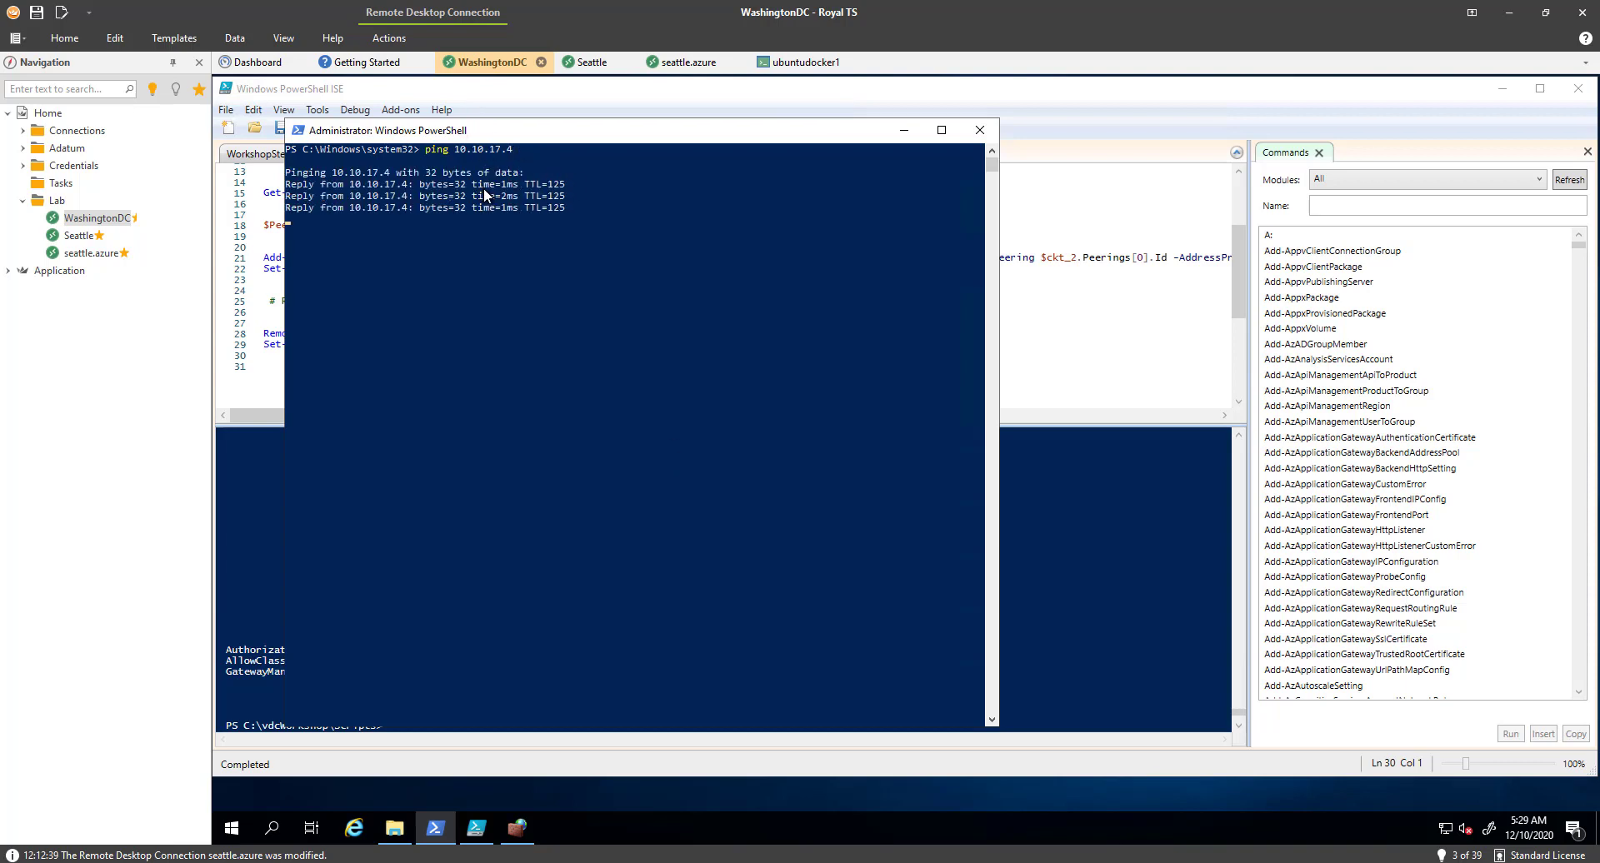
click(508, 187)
drag(513, 203, 505, 198)
click(504, 219)
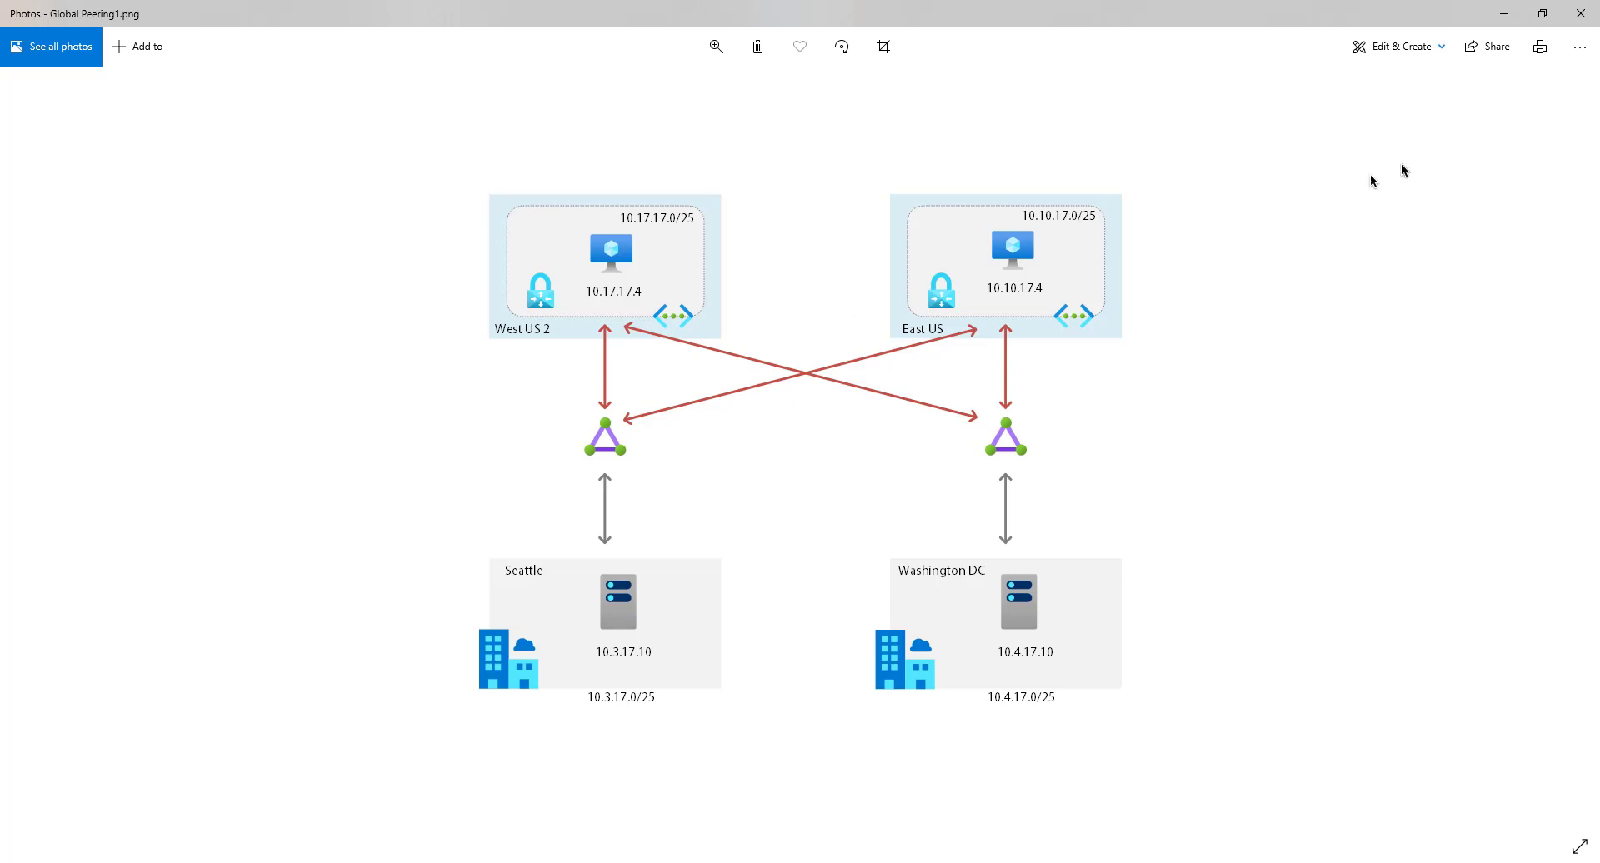
Ping the West US 2 virtual machine at 10.17.17.4 from the WashingtonDC console.
click(1504, 15)
text(ping 10.17.17.4)
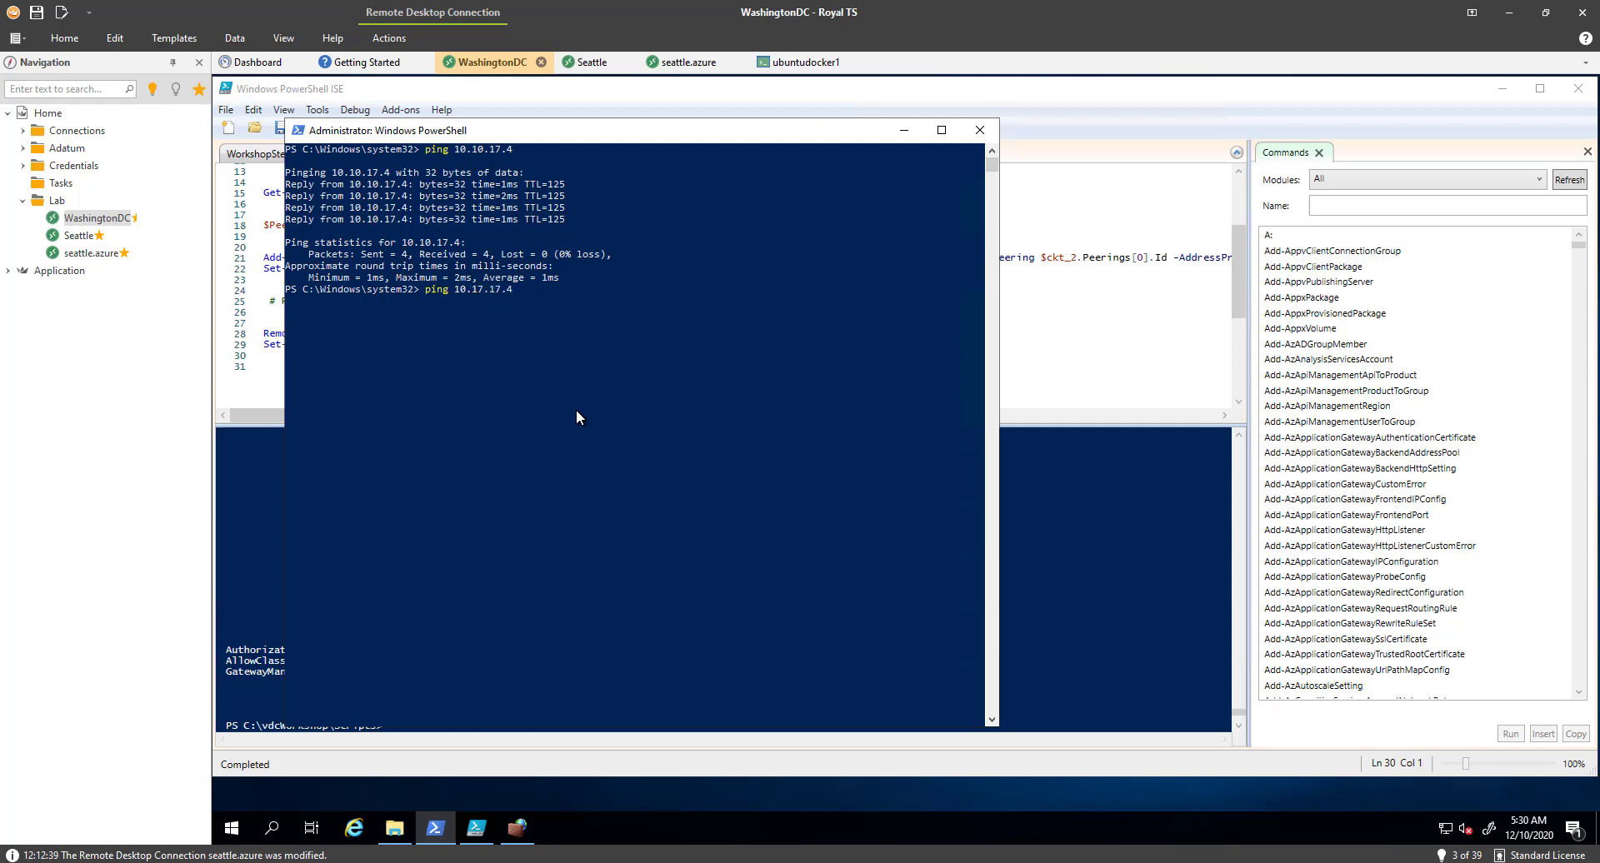
key(Return)
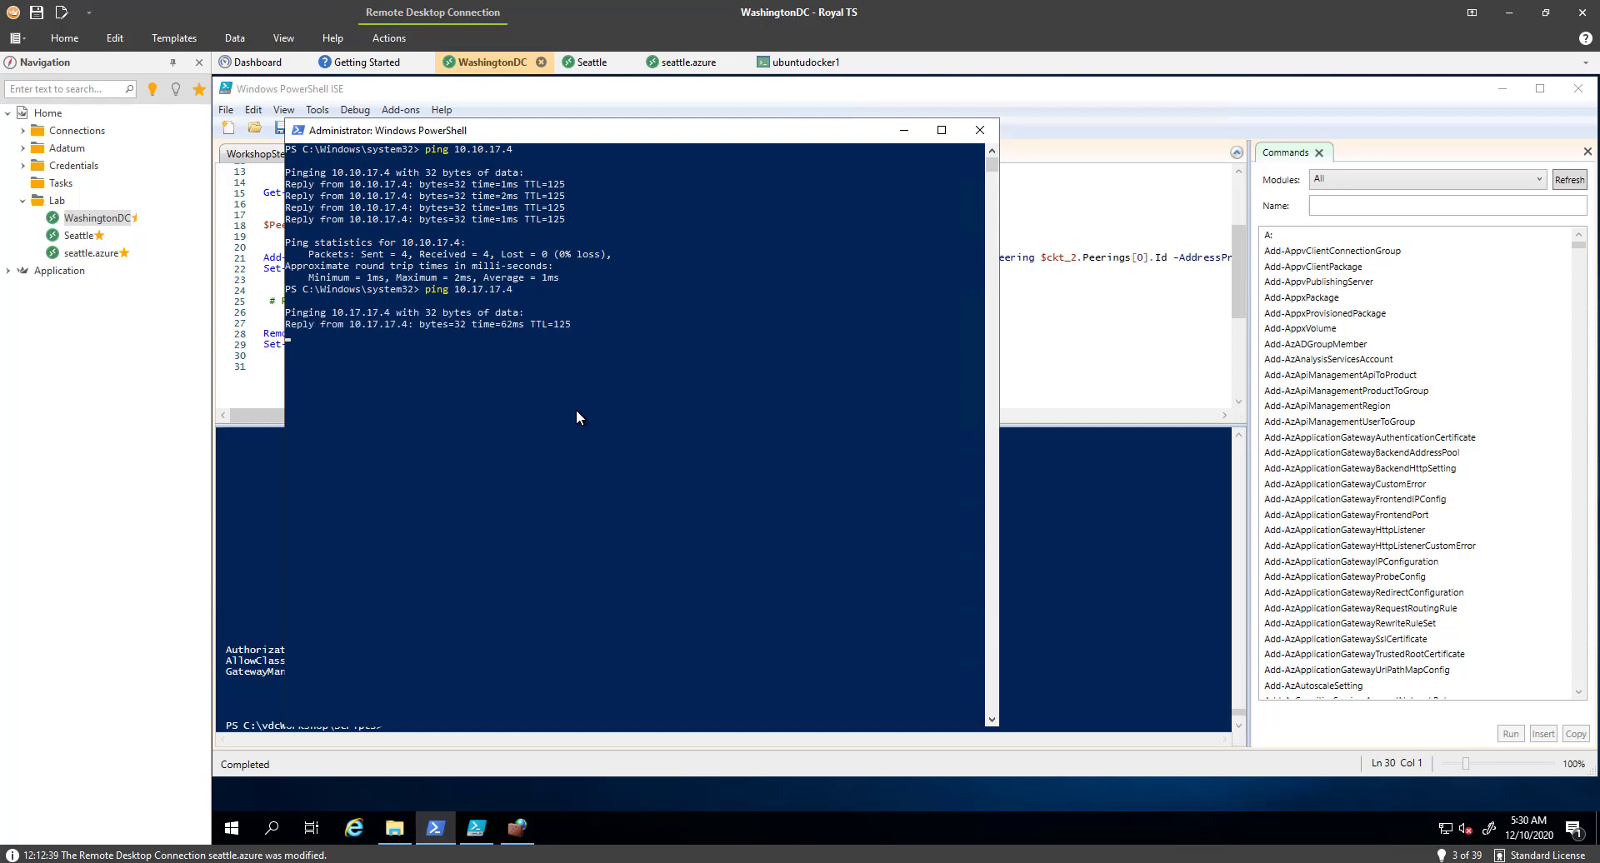
drag(499, 326, 517, 343)
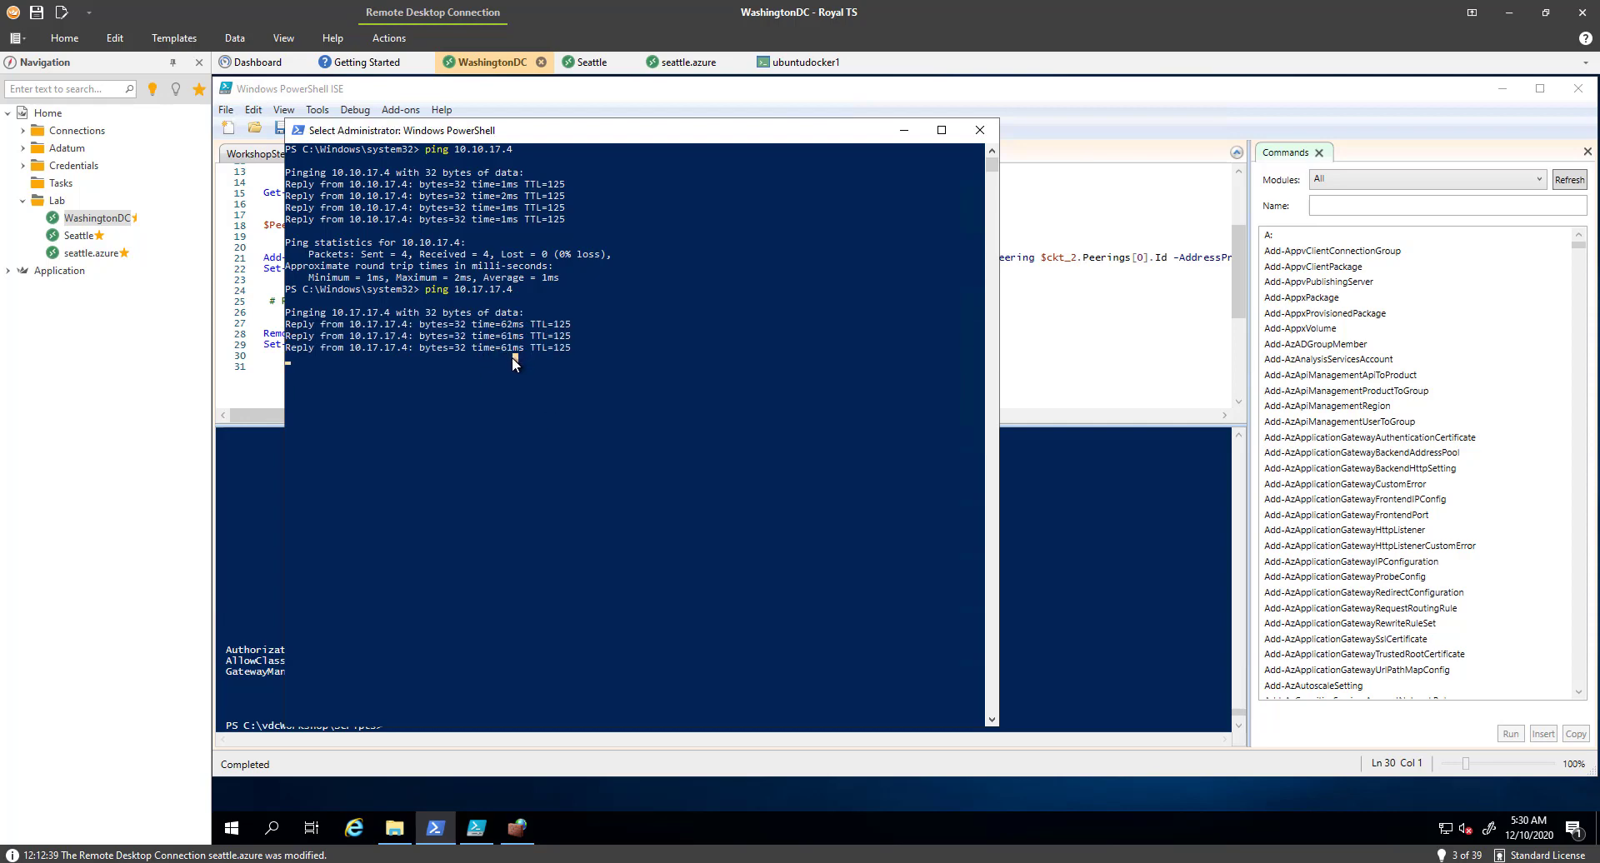
key(Return)
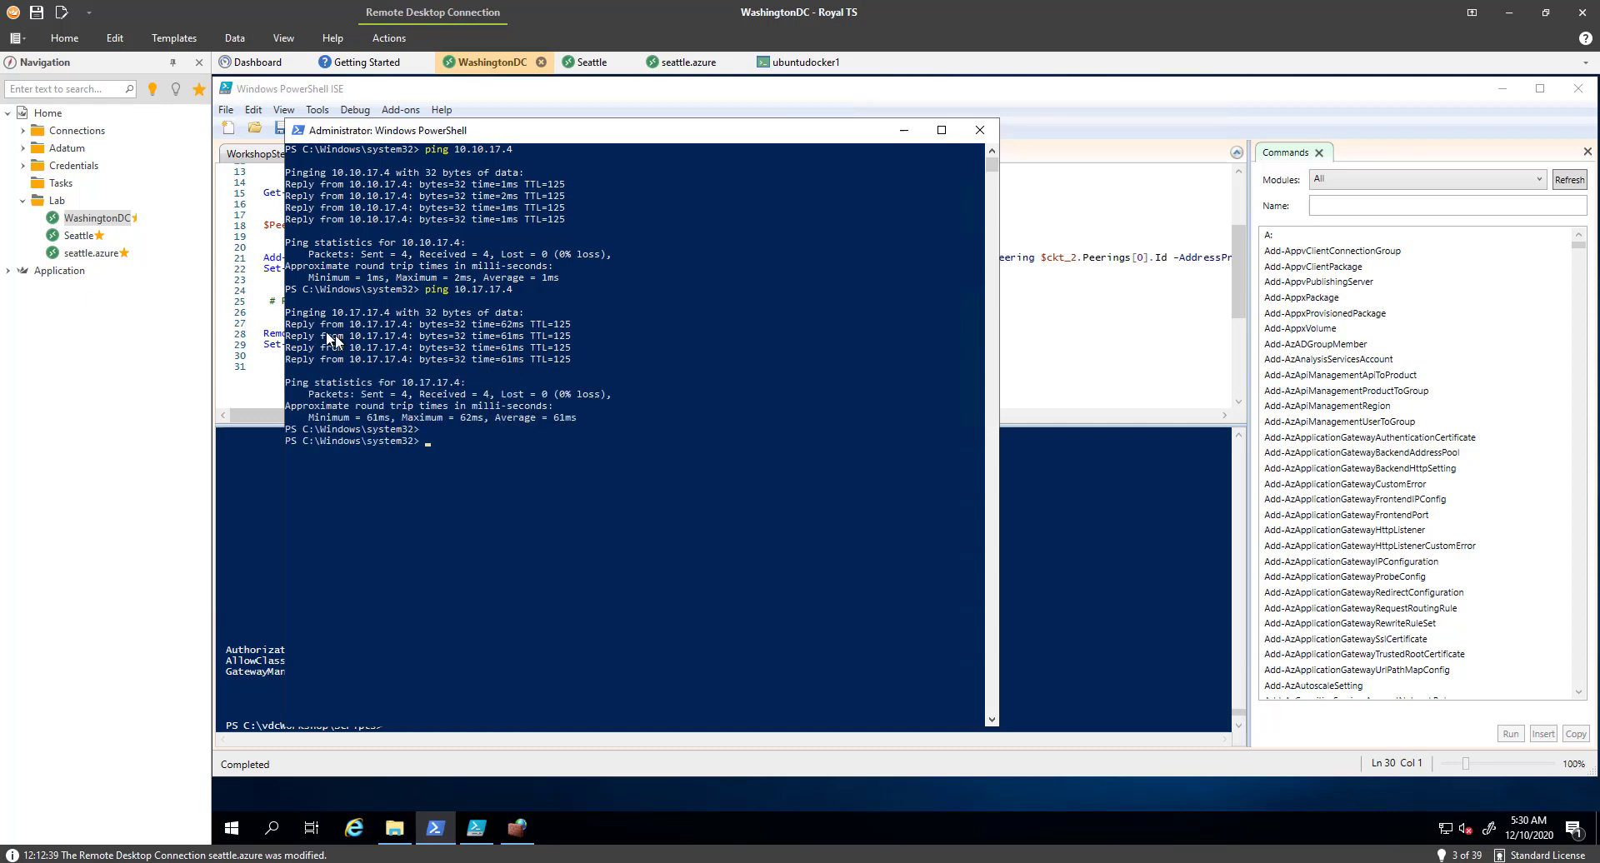
Ping the Seattle on-premises server at 10.3.17.10 from WashingtonDC, checking the path on the network diagram.
key(alt+Tab)
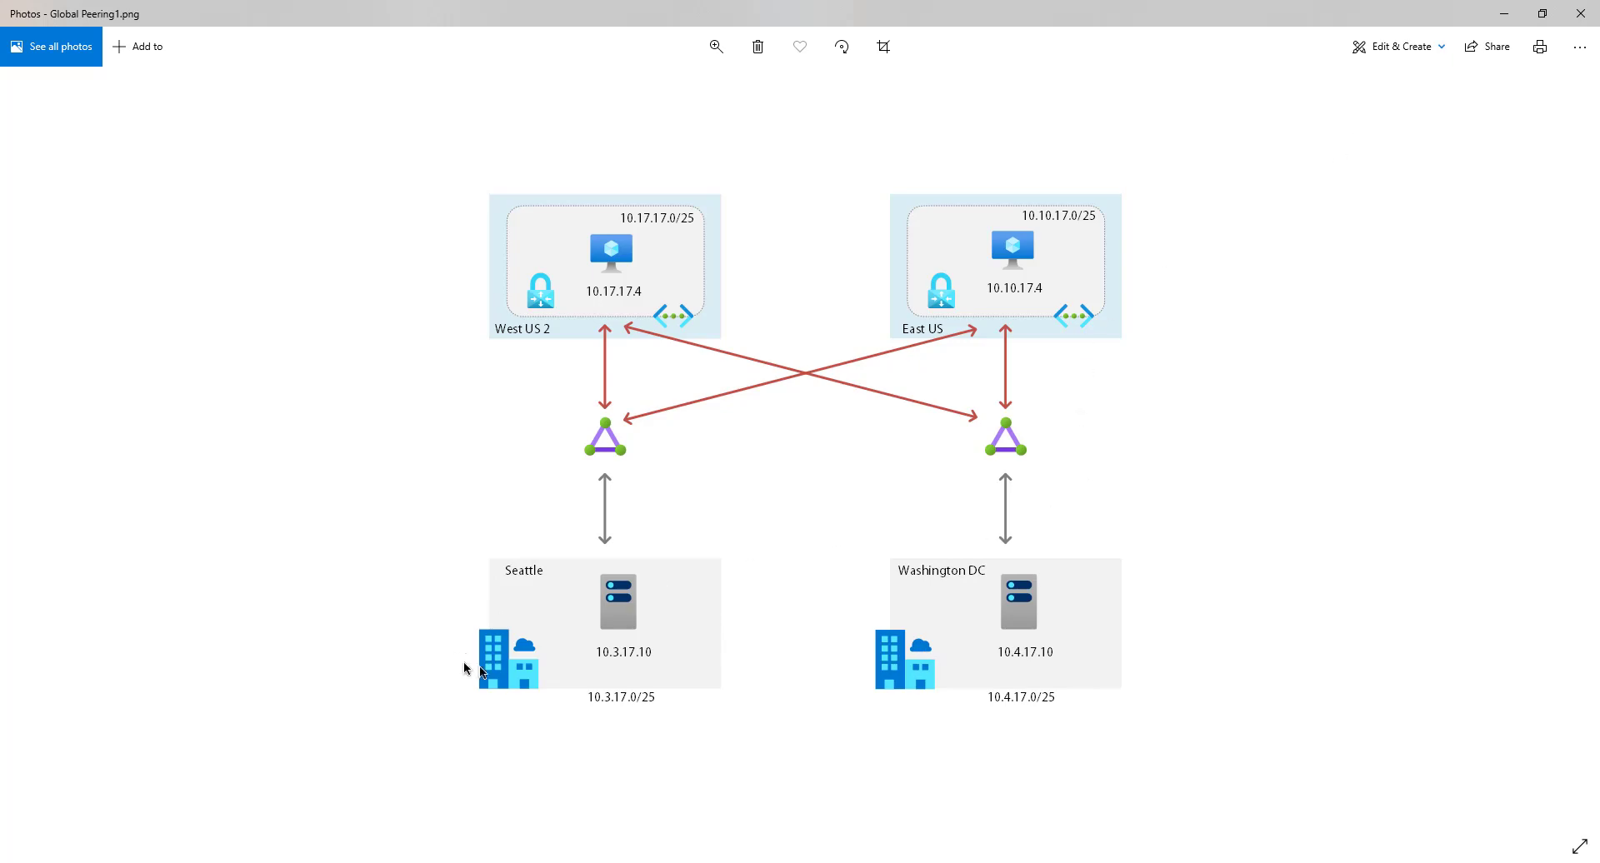
key(alt+Tab)
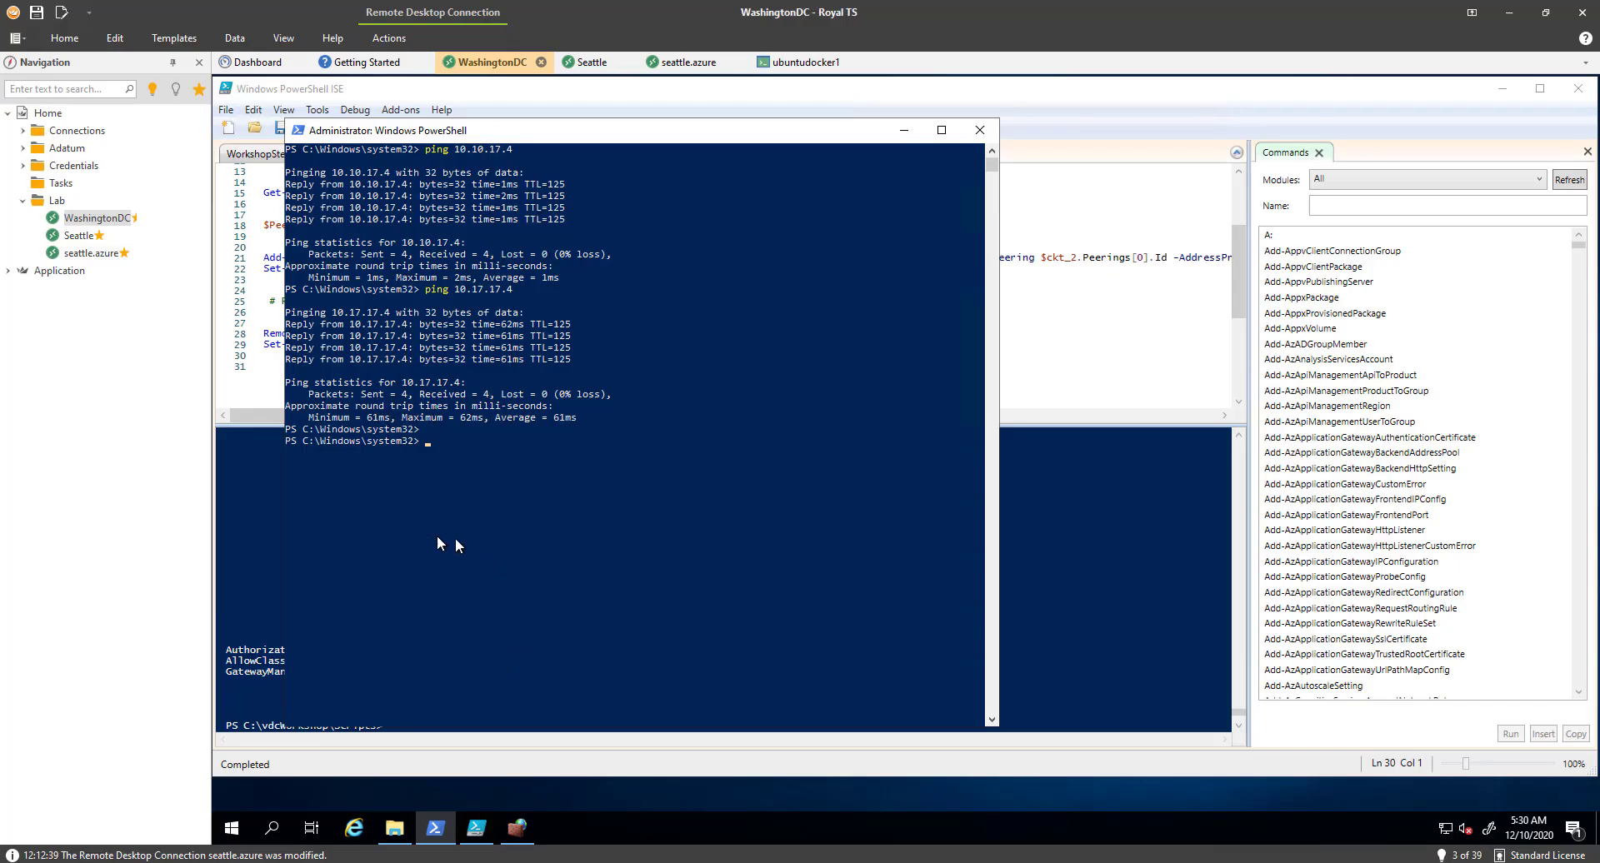
key(Escape)
text(ping 10.3.17.10)
key(Return)
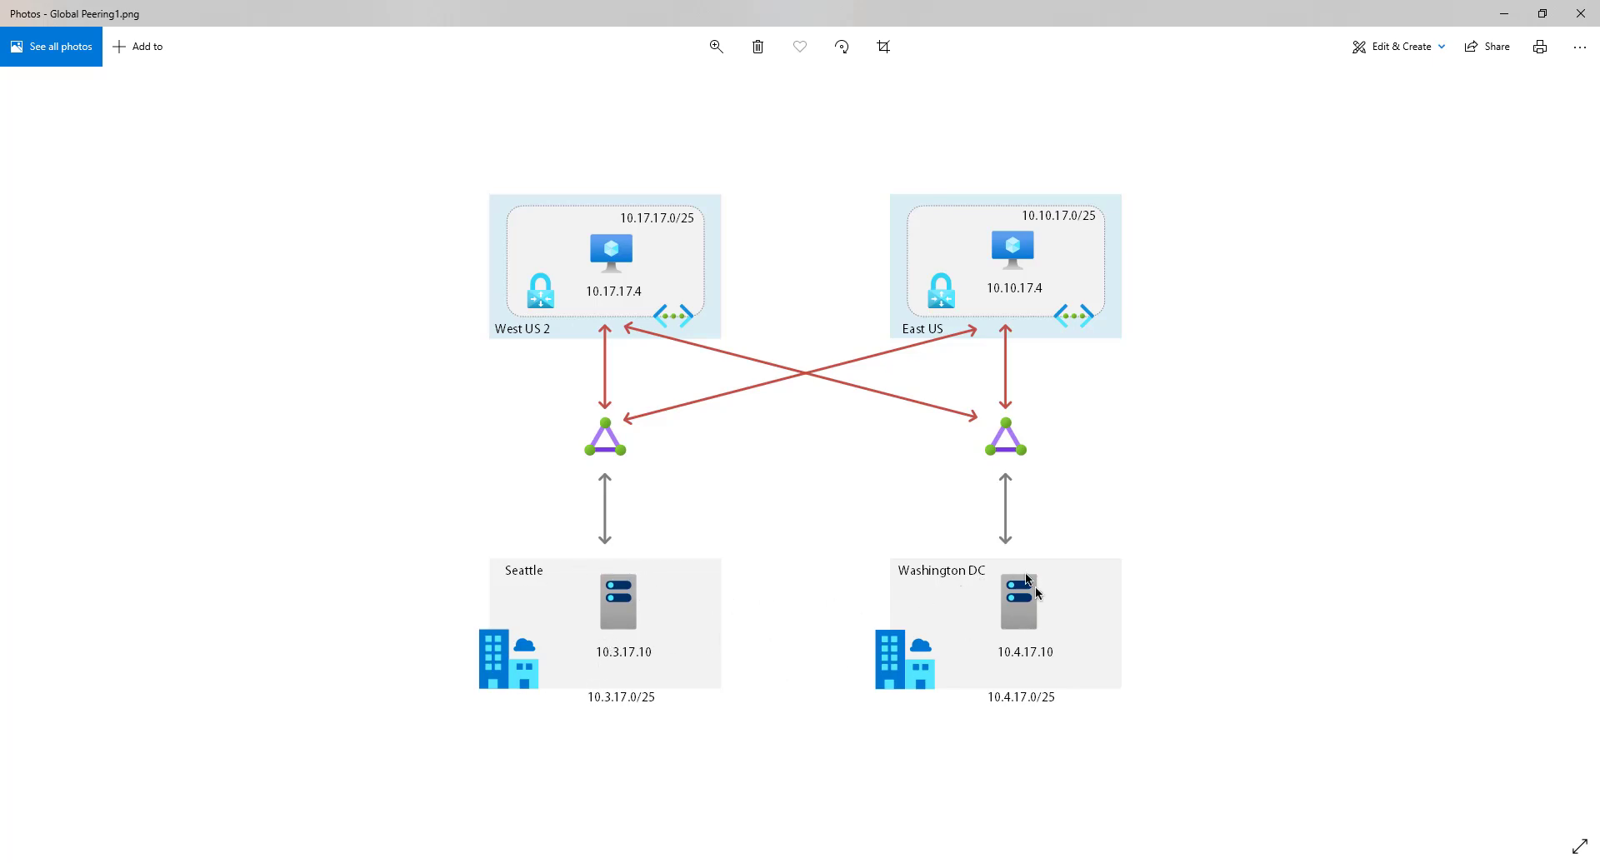
key(Right)
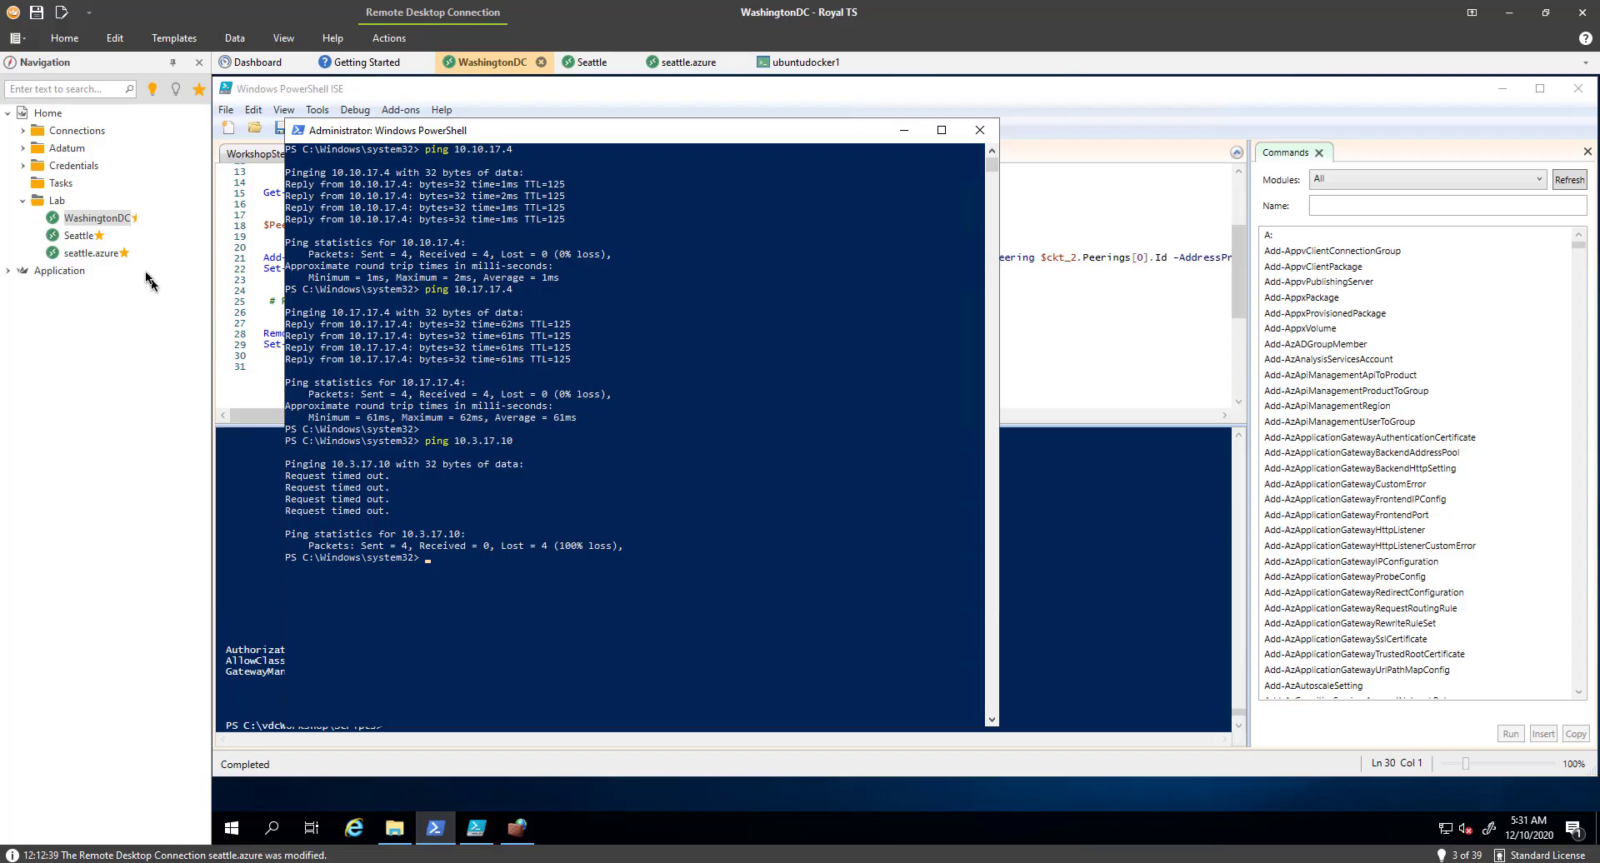
Switch to the Seattle remote session and ping the West US 2 virtual machine at 10.17.17.4 from its PowerShell console.
click(79, 235)
click(558, 421)
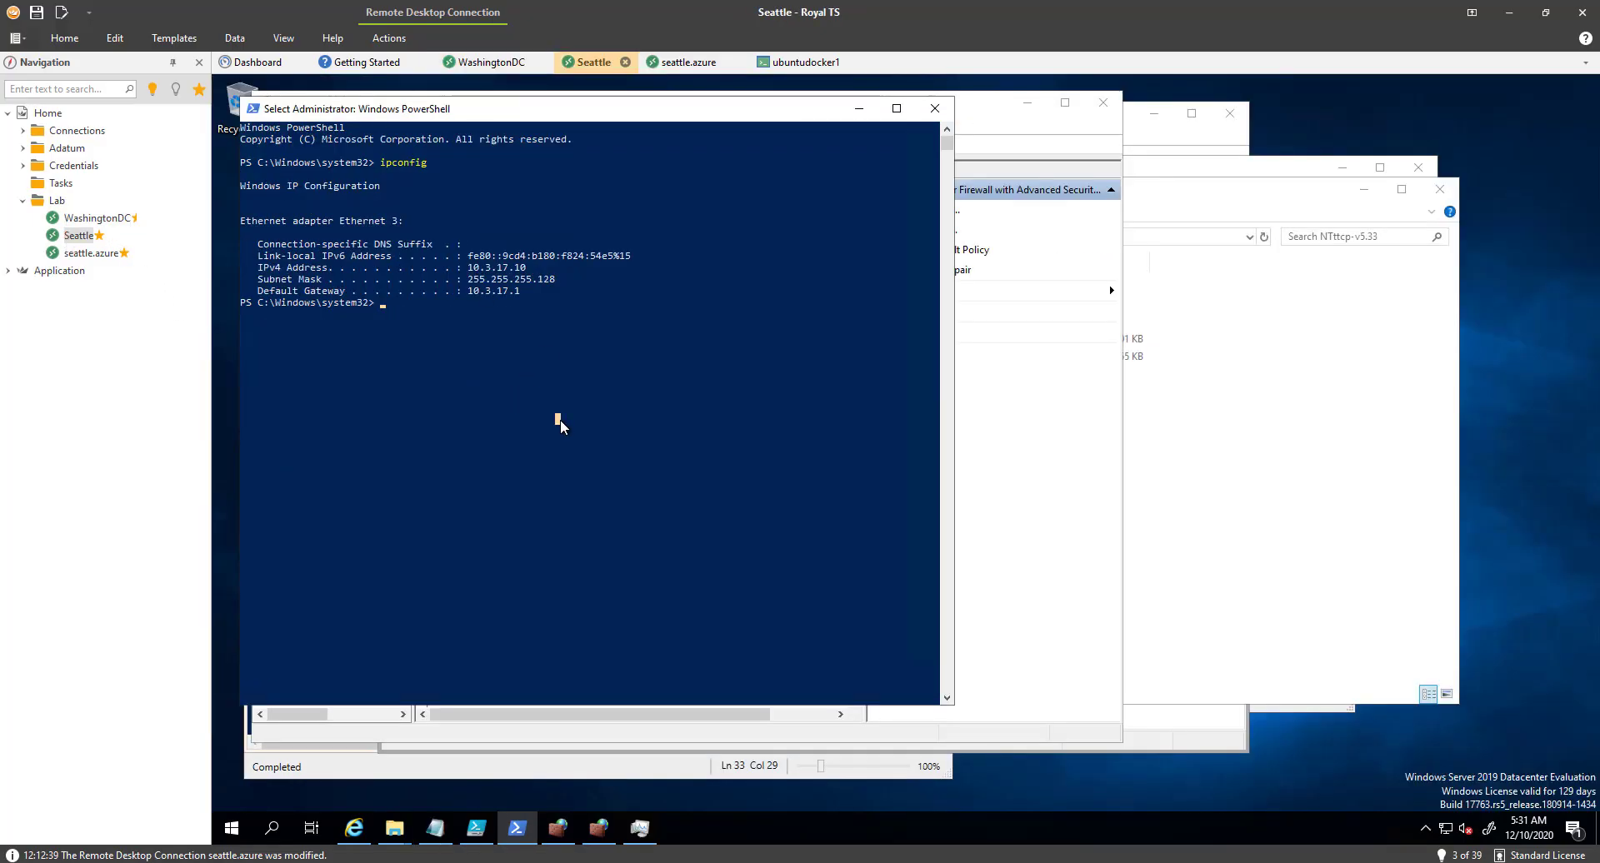
key(Escape)
text(ping 10)
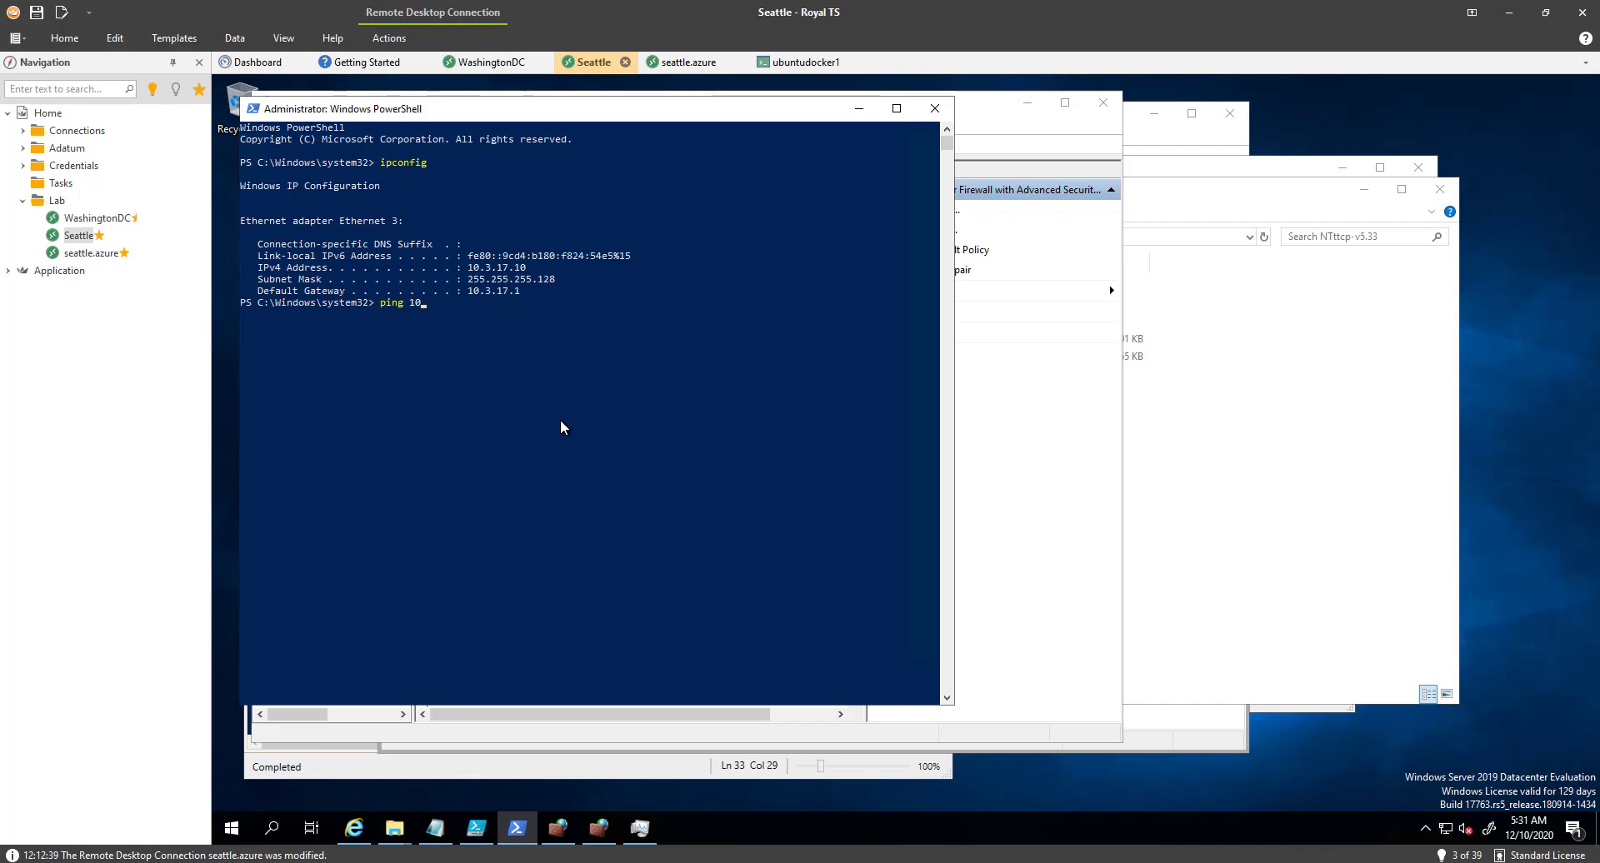
text(.17.17.4)
key(Return)
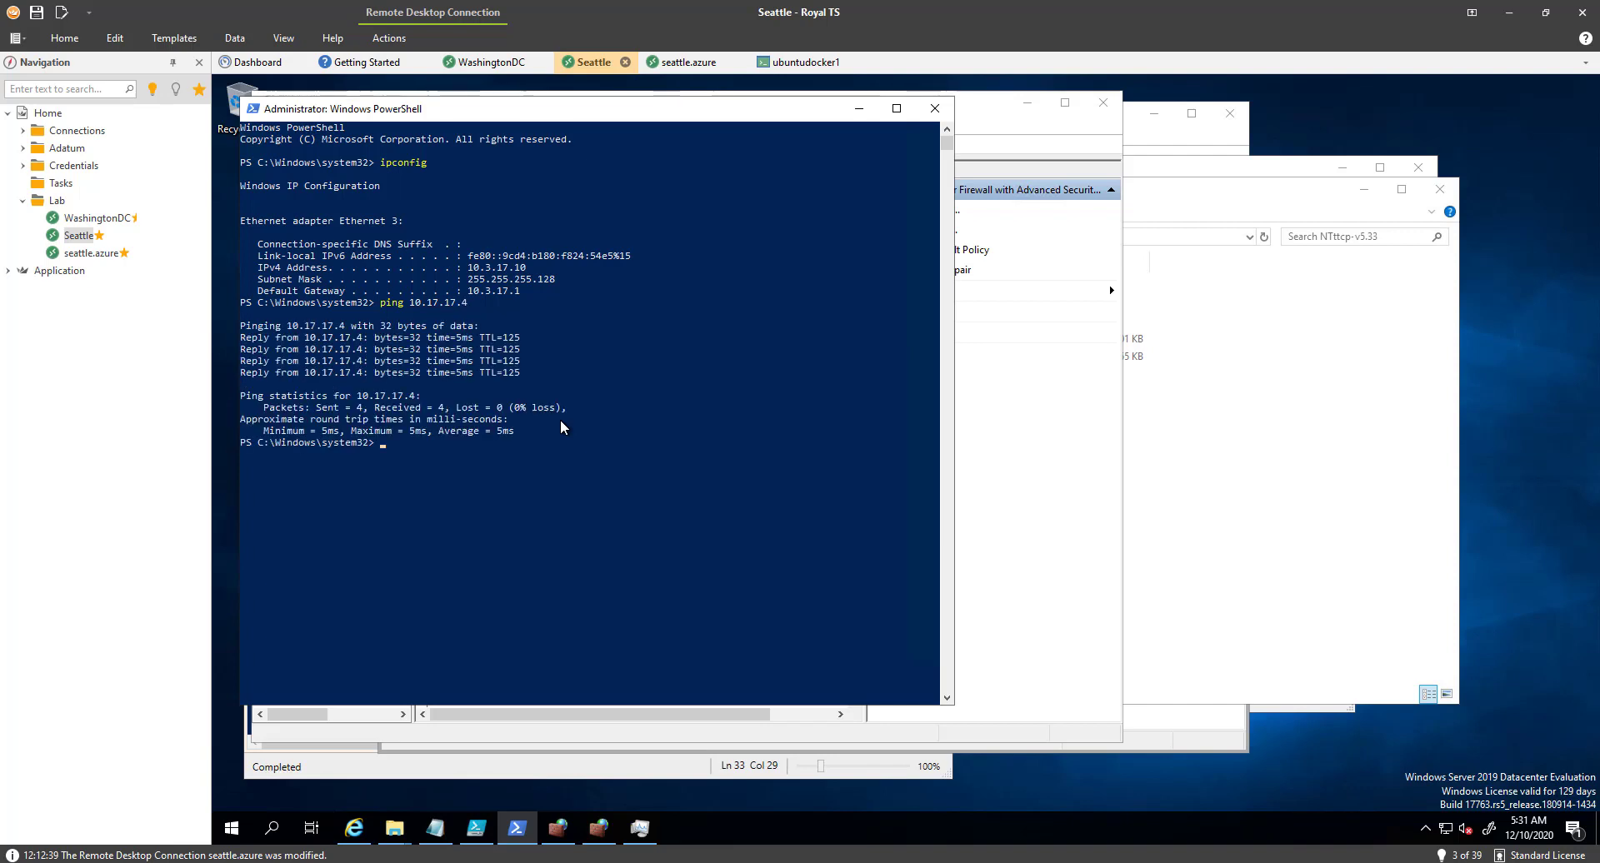
Ping the East US virtual machine at 10.10.17.4 from the Seattle console and check the round-trip times.
drag(471, 384, 461, 337)
click(508, 405)
text(ping 10.10.17.4)
key(Return)
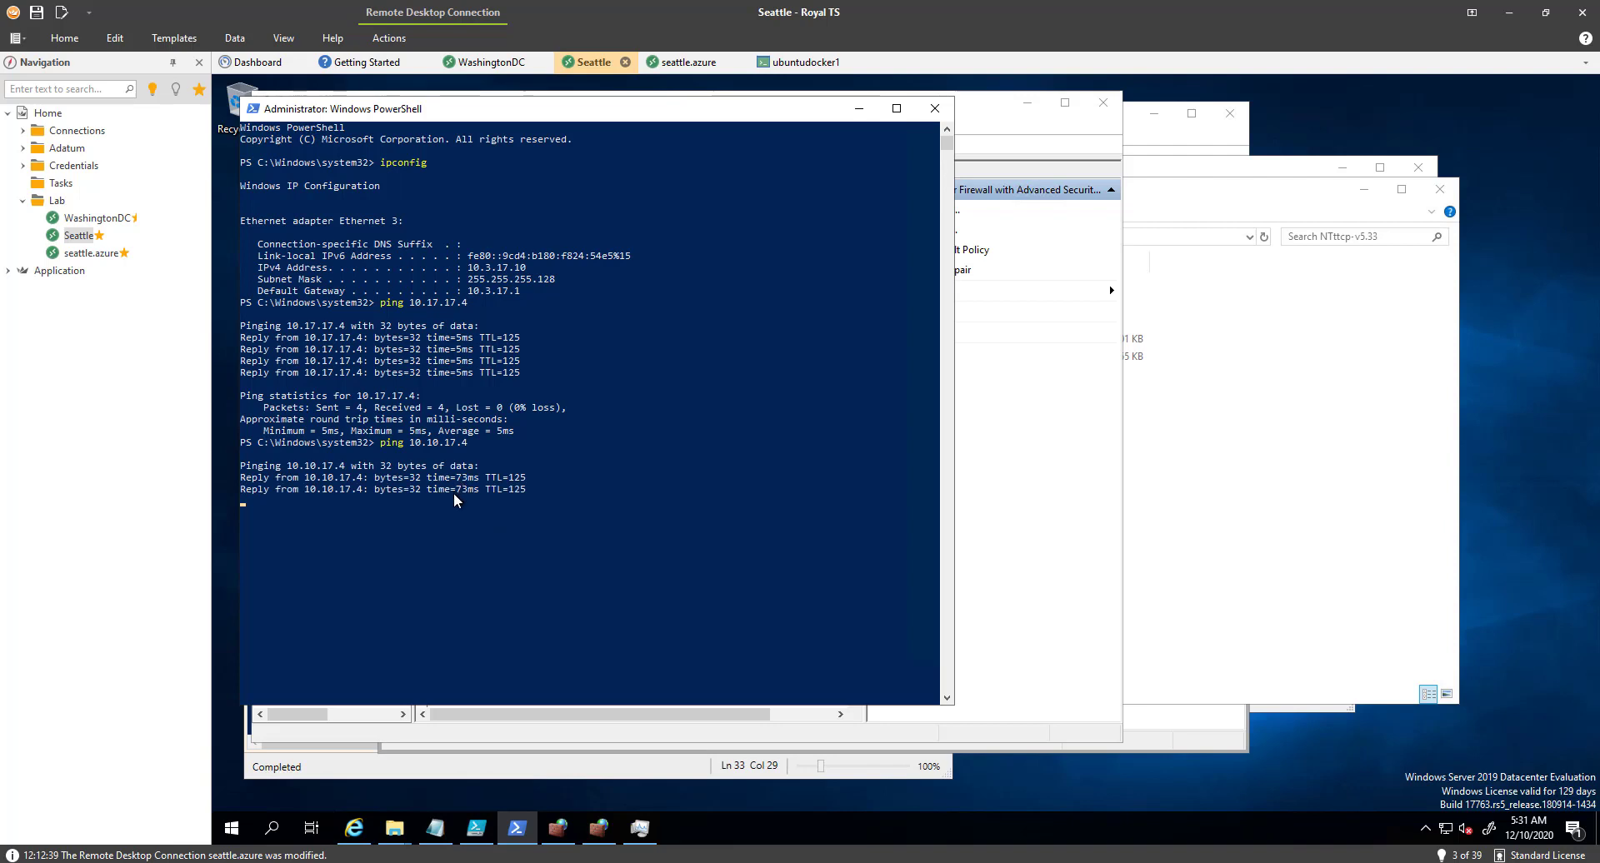
drag(457, 490, 473, 491)
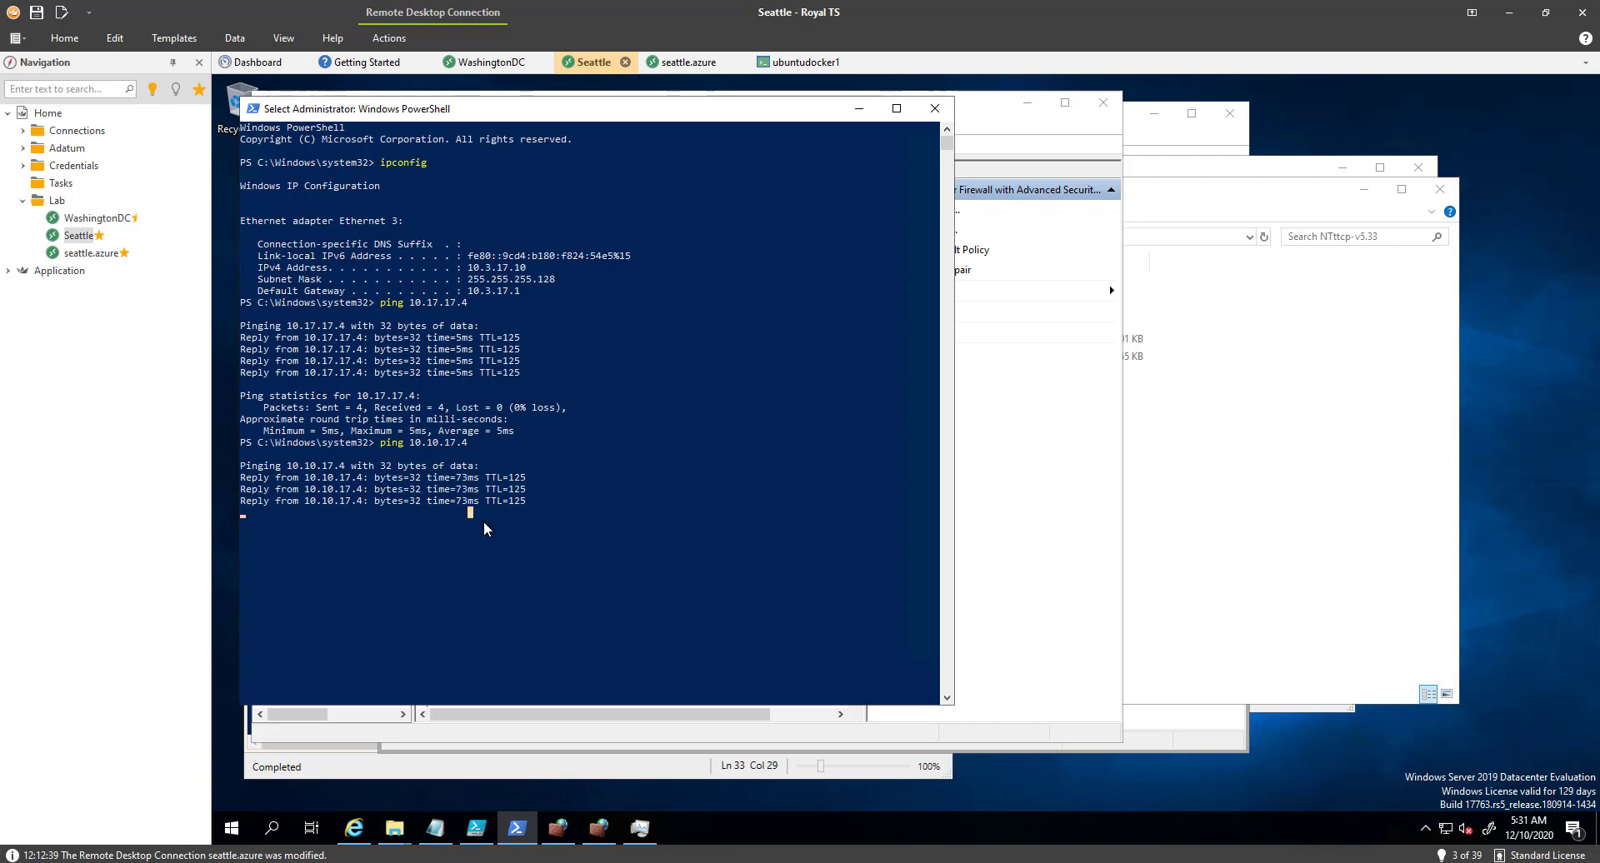
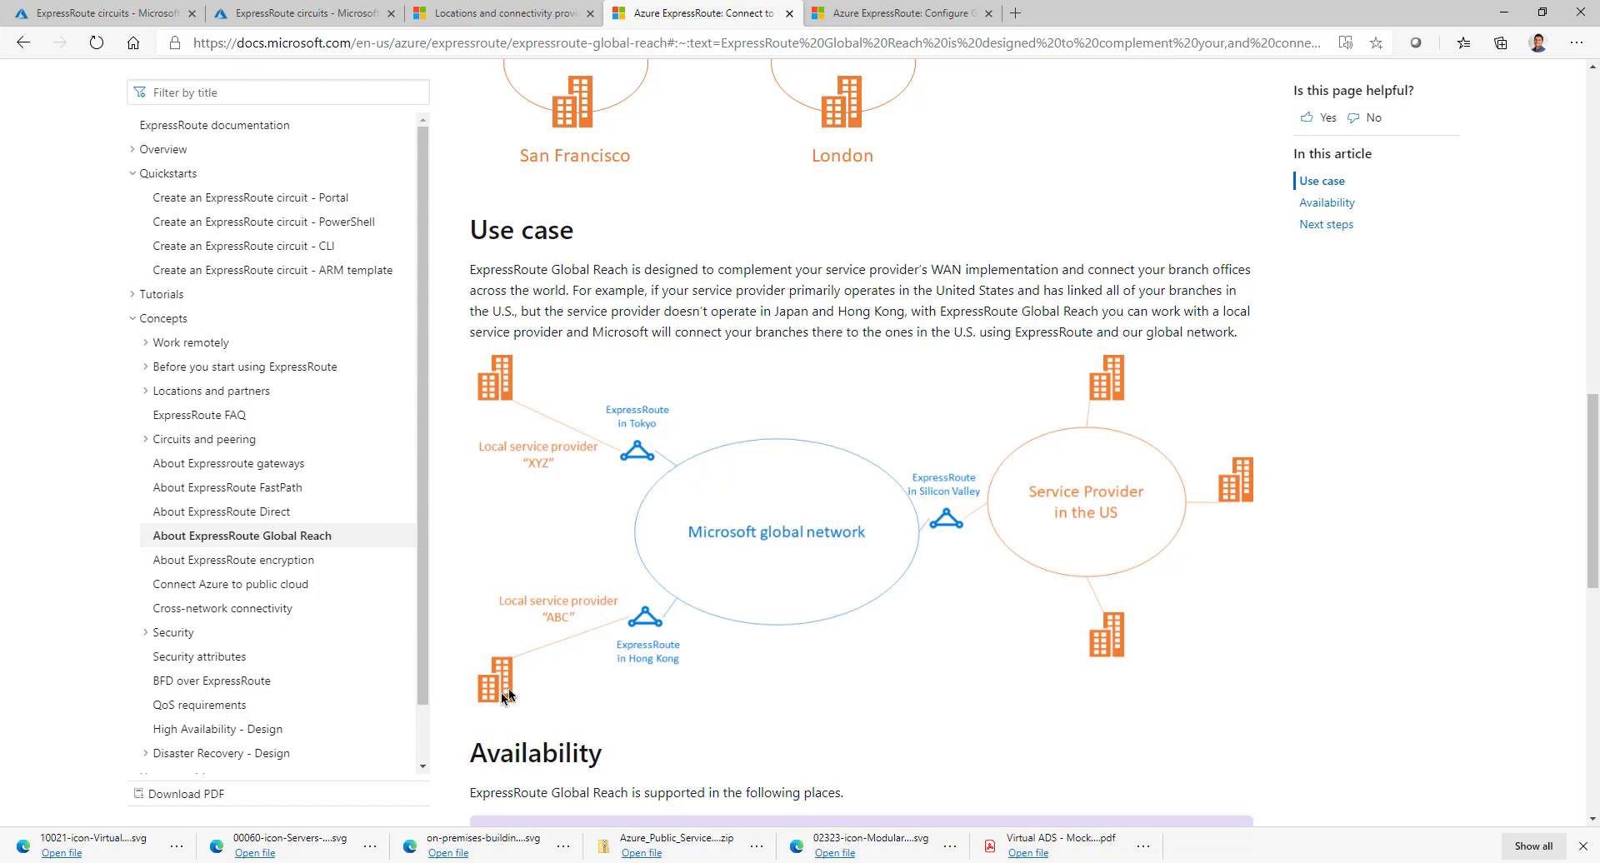
Examine the Global Reach use case diagram and the note about connecting circuits in different geopolitical regions.
scroll(777, 535, down, 2)
scroll(777, 535, down, 4)
scroll(777, 535, up, 4)
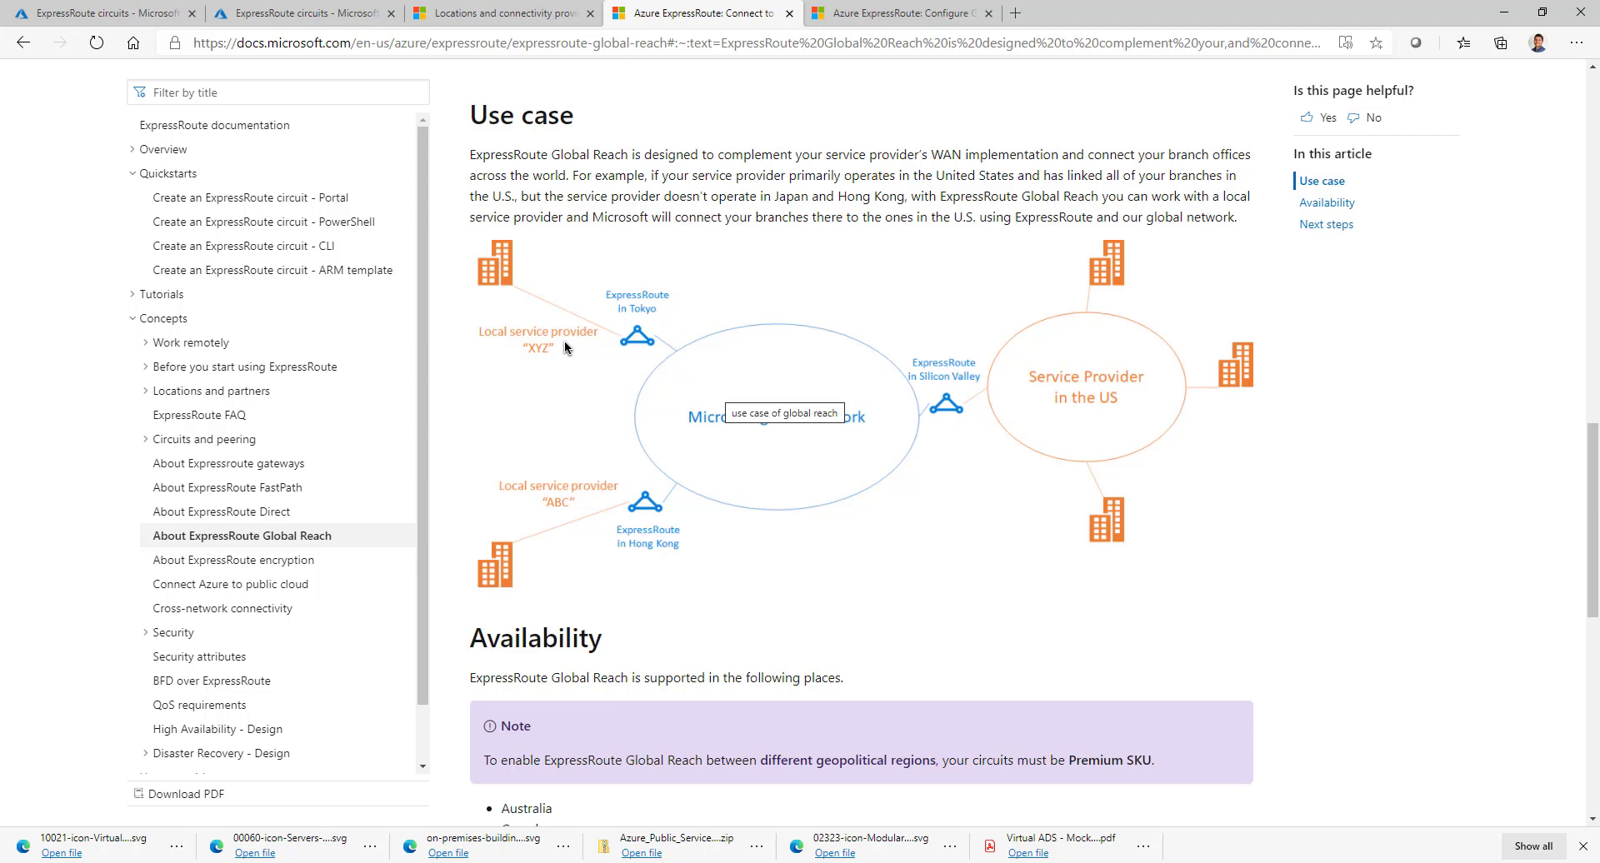
scroll(570, 362, down, 1)
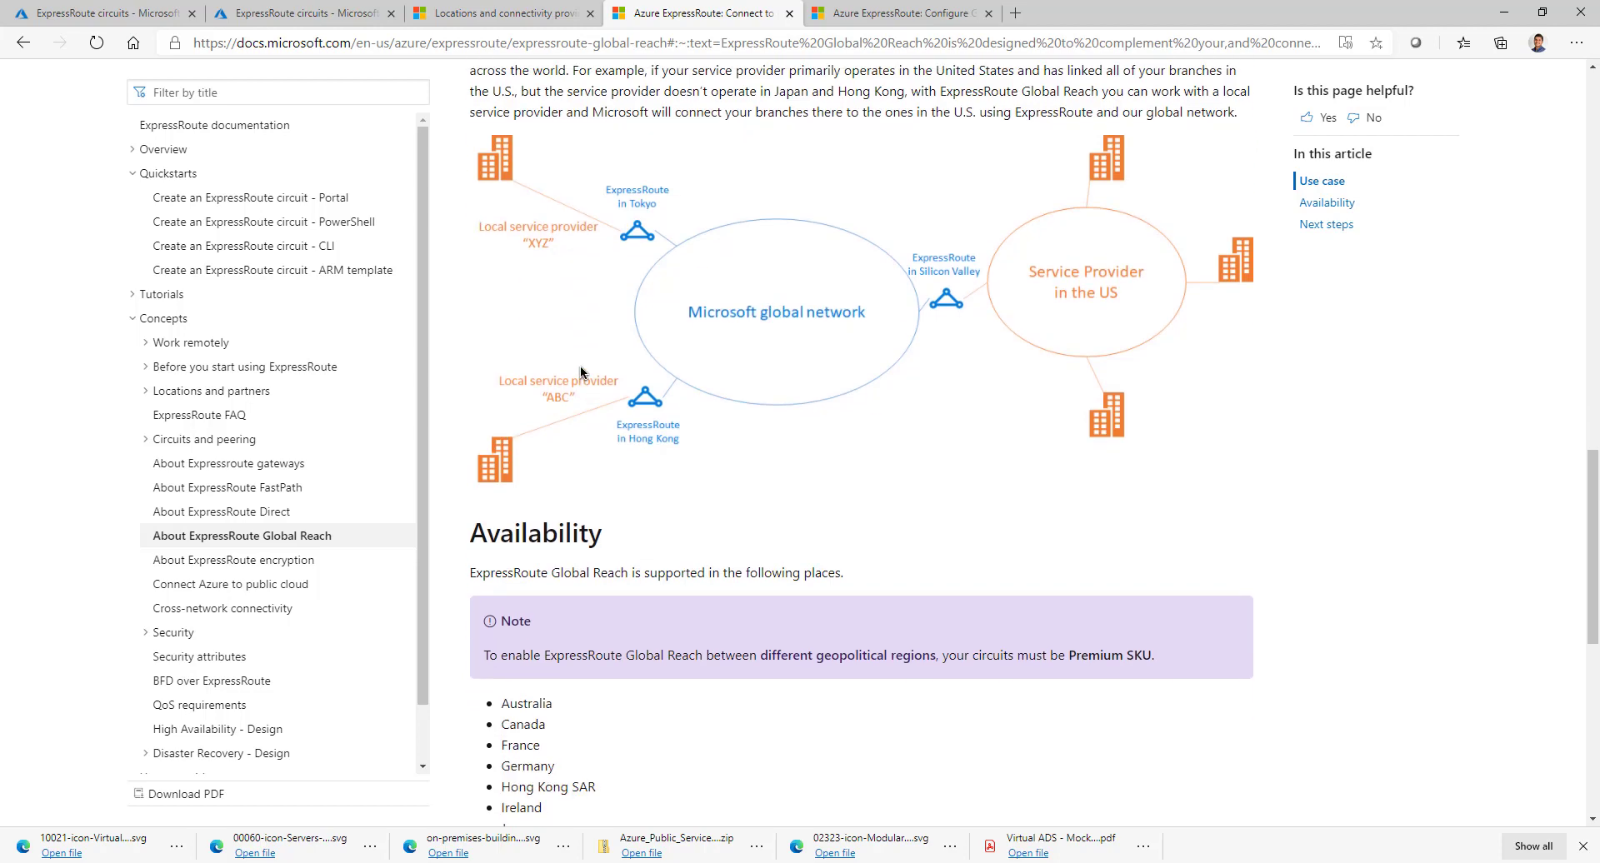
scroll(575, 373, up, 1)
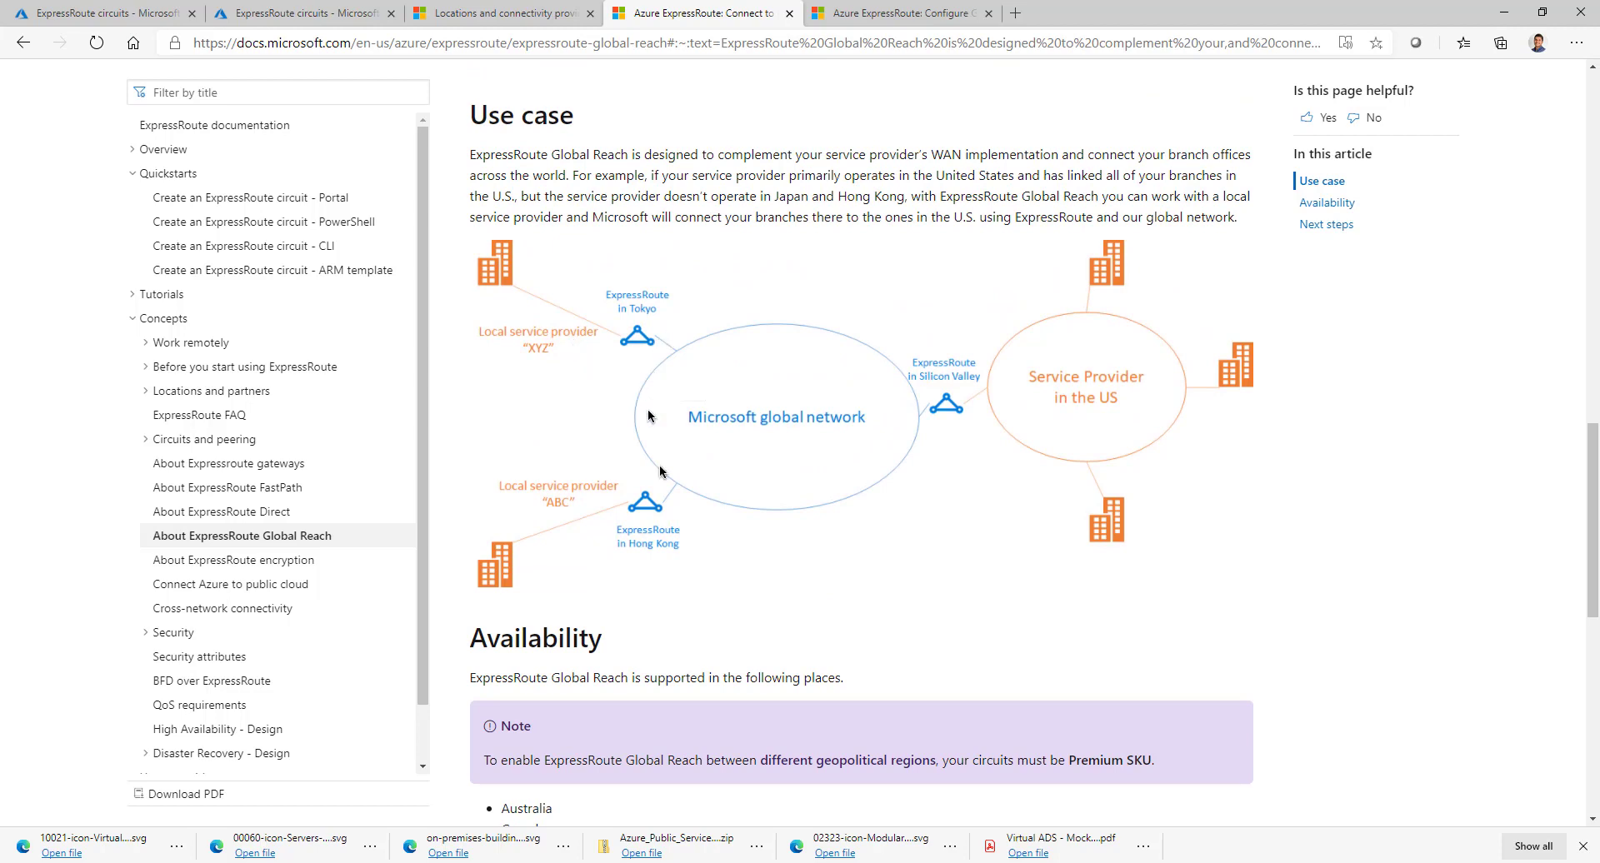
scroll(641, 466, down, 1)
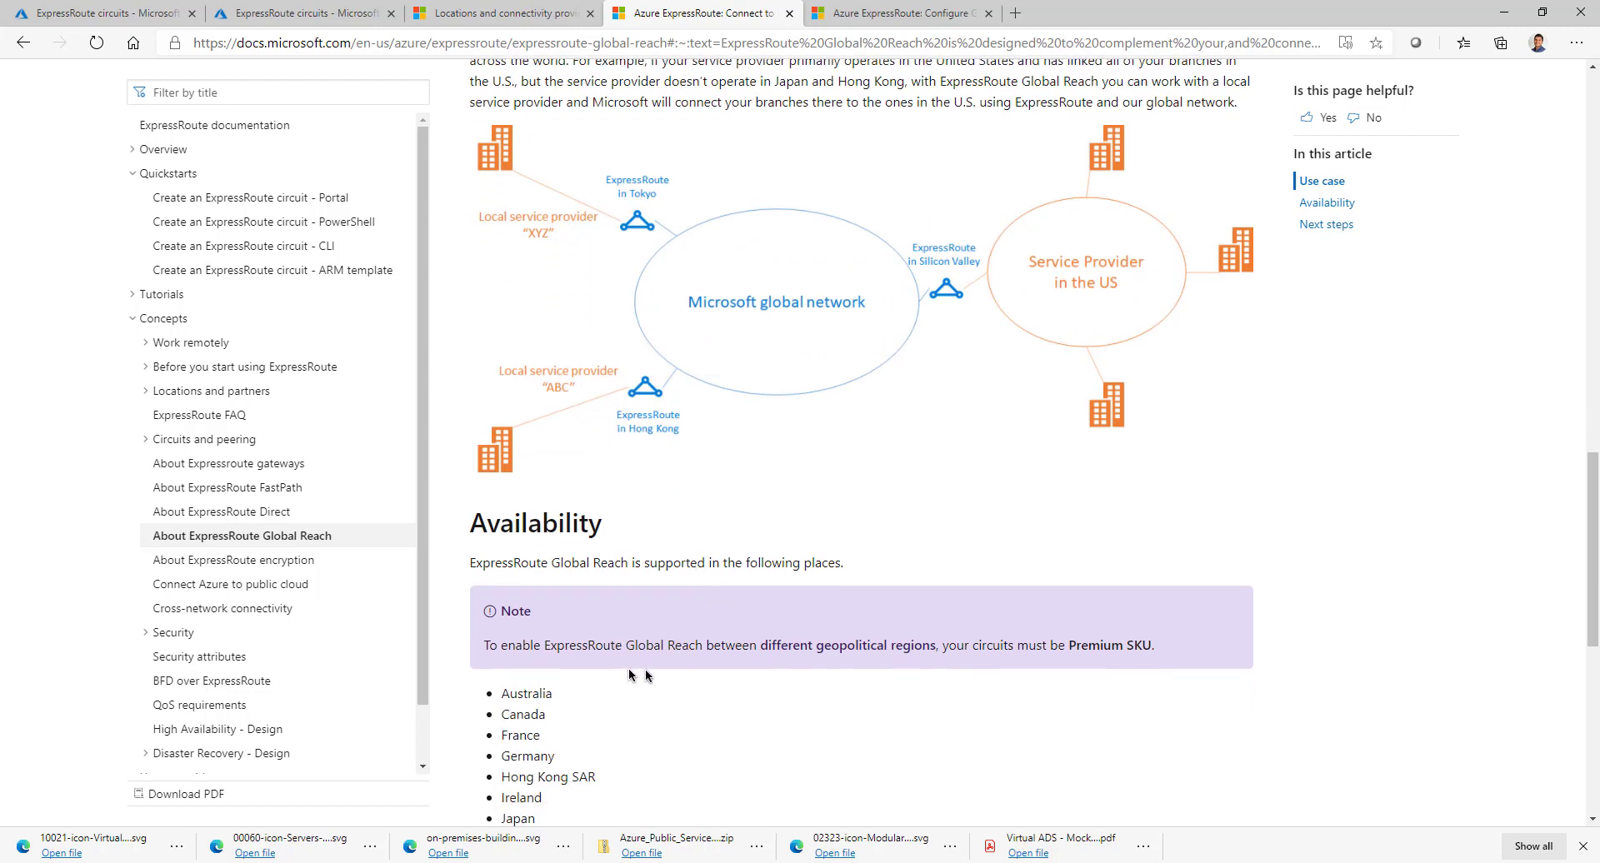
drag(739, 645, 1100, 644)
scroll(511, 479, down, 2)
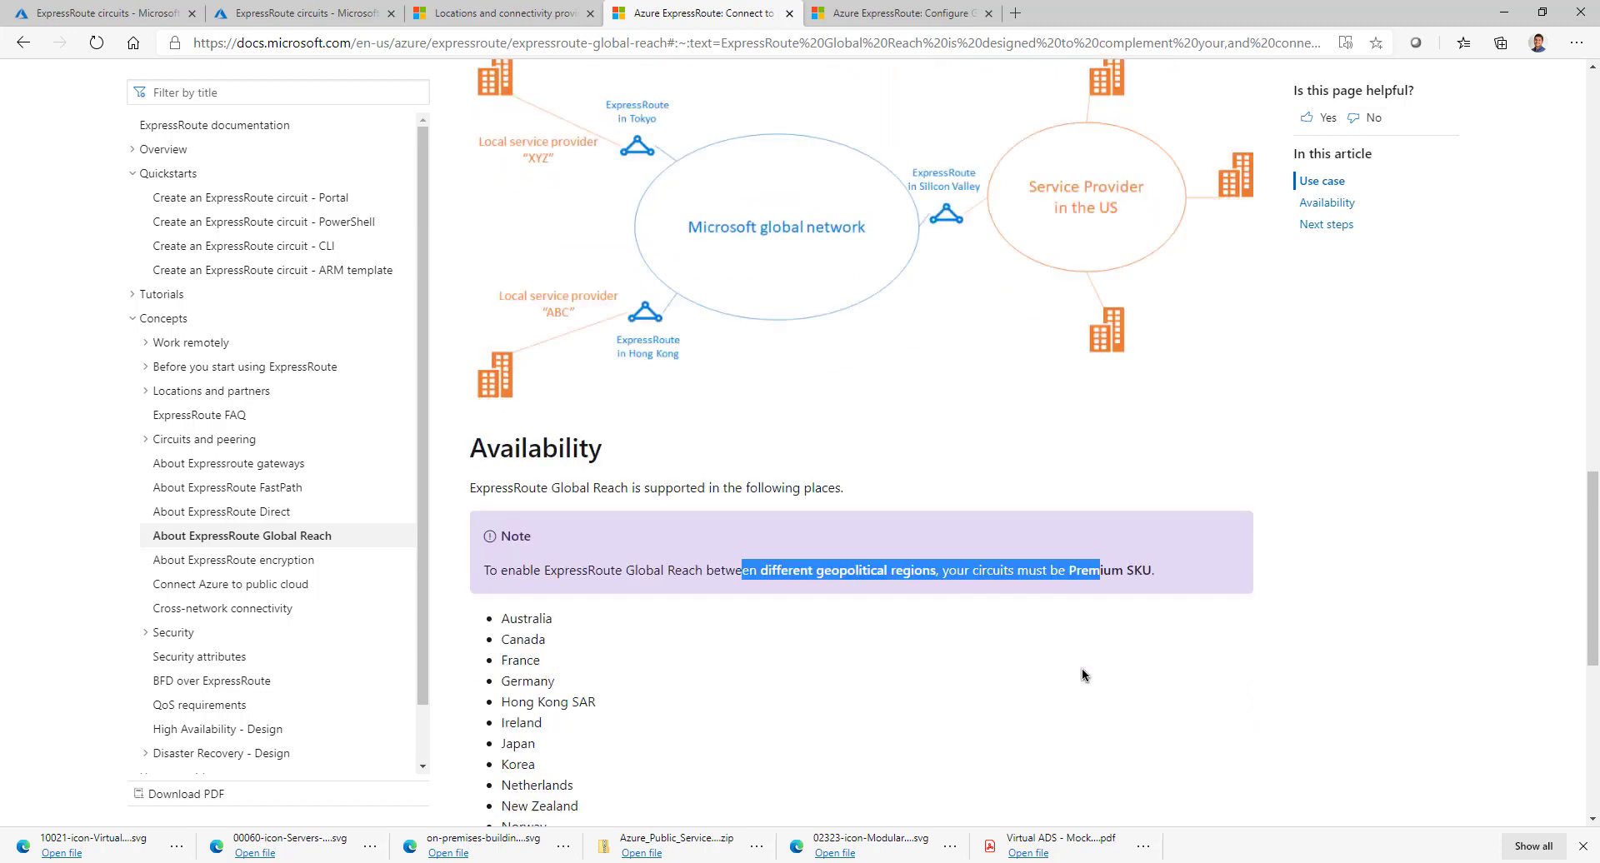
Review the list of countries and regions where ExpressRoute Global Reach is available.
click(504, 465)
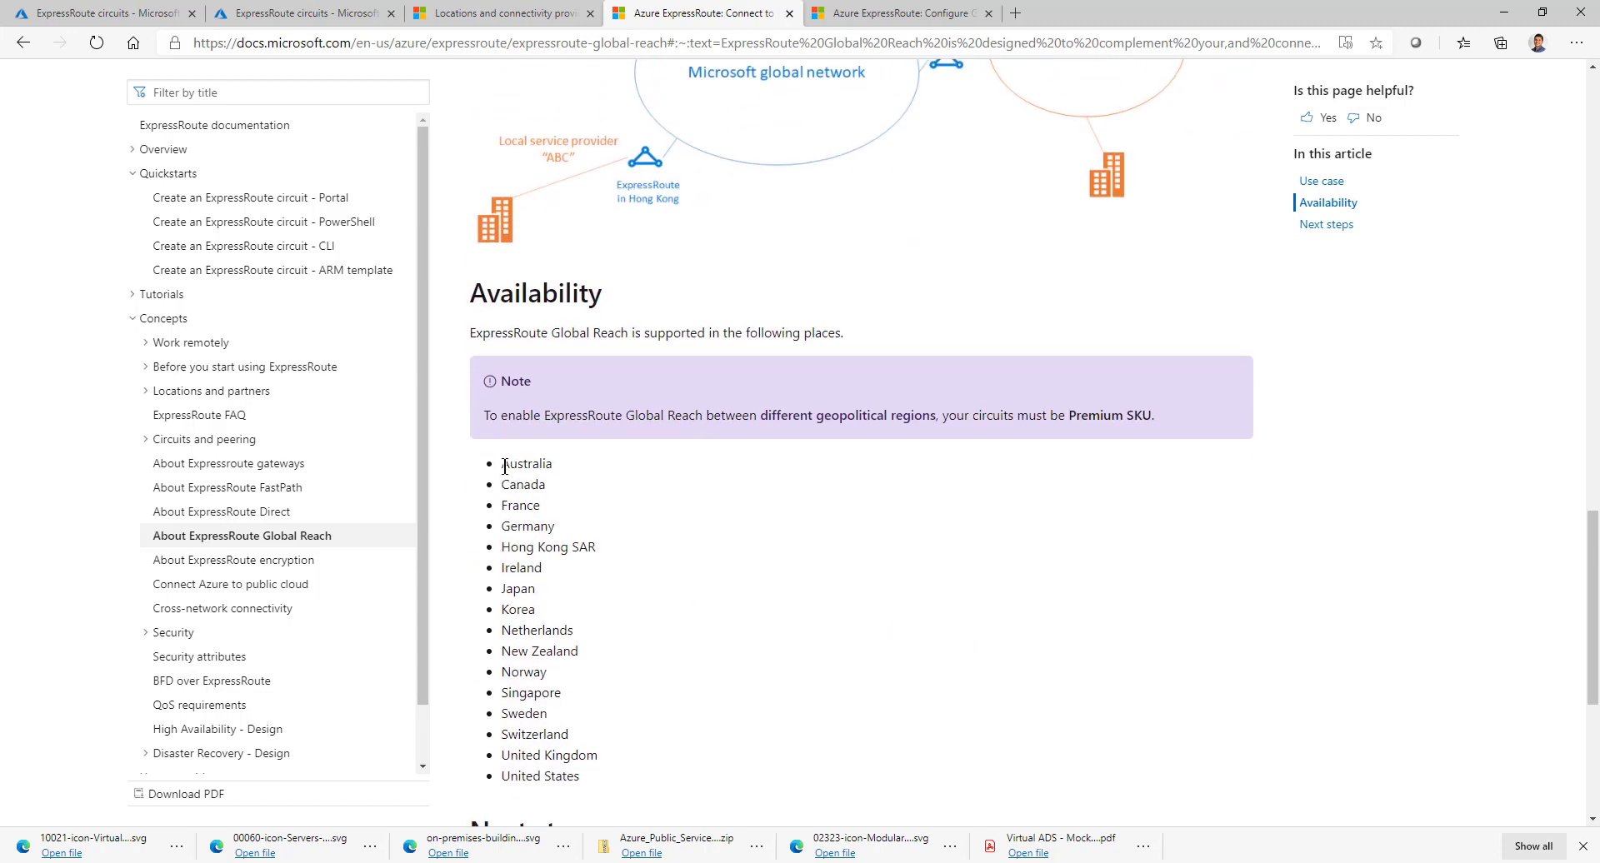
drag(504, 466, 583, 779)
click(710, 755)
drag(594, 790, 516, 487)
click(659, 562)
scroll(655, 563, down, 3)
scroll(653, 559, up, 5)
scroll(654, 557, up, 3)
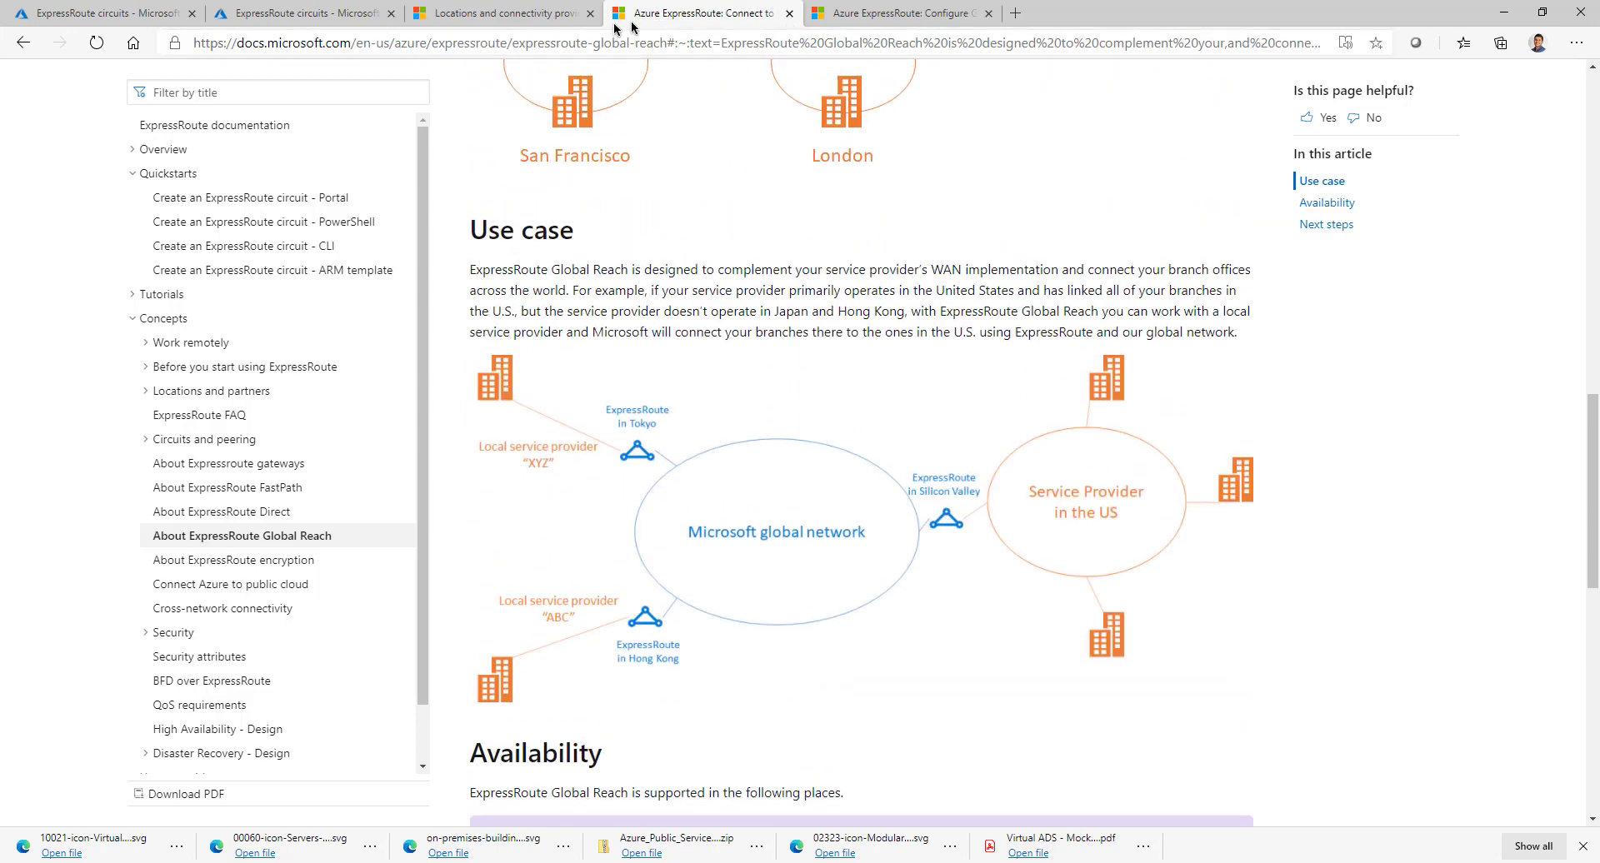
Look up West US 2 and East US in the North America row of the ExpressRoute locations article's geopolitical region table.
click(522, 14)
scroll(648, 106, down, 1)
click(739, 182)
drag(1058, 177, 1213, 240)
click(1214, 240)
scroll(716, 488, down, 1)
drag(799, 431, 565, 388)
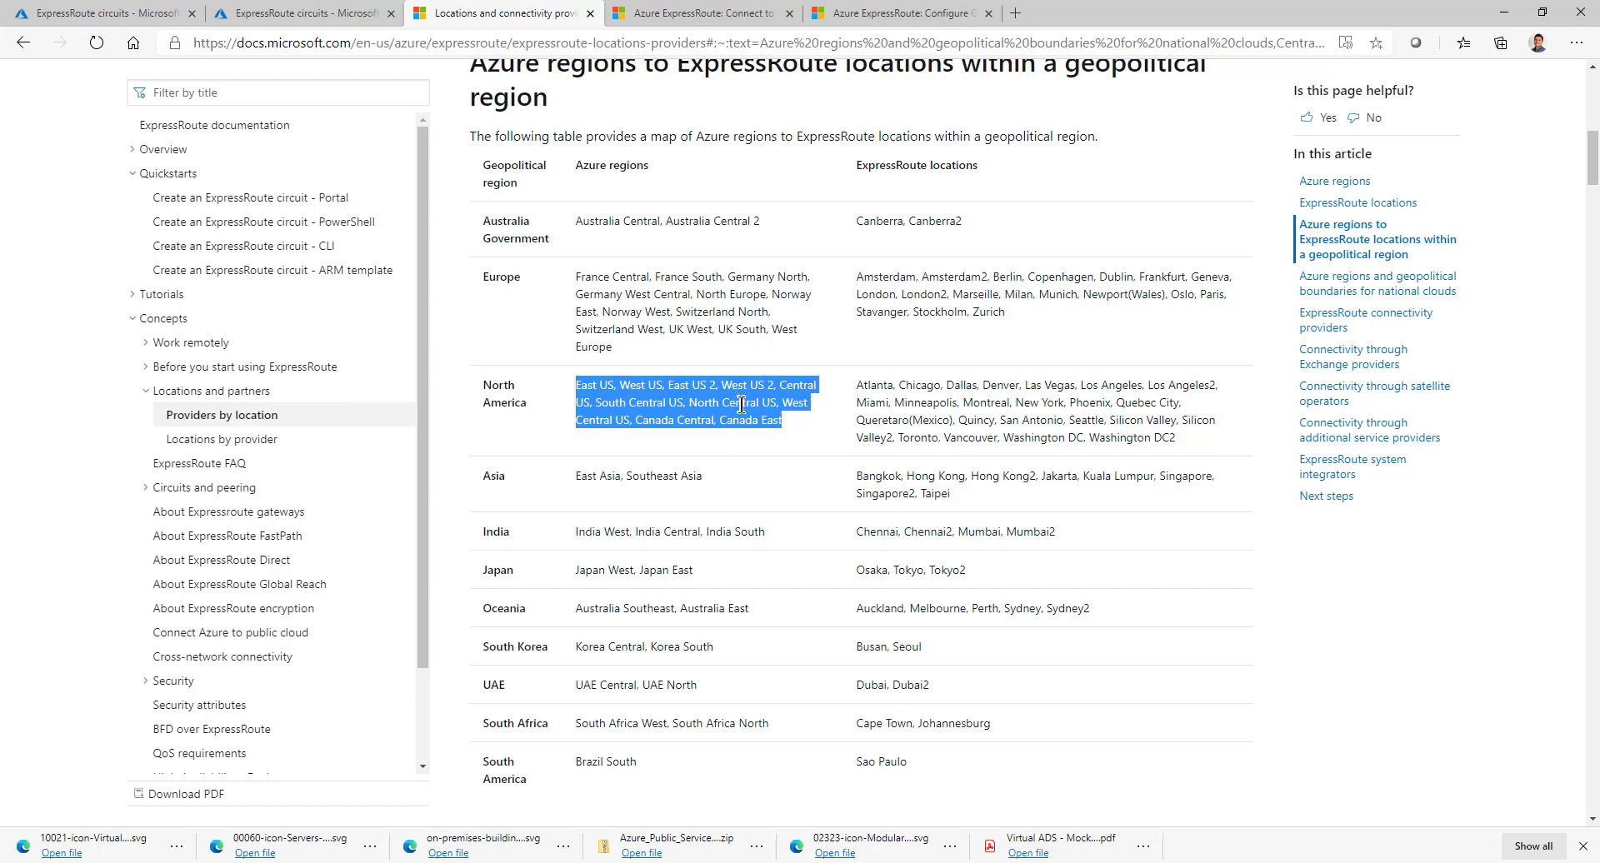
click(771, 426)
drag(723, 385, 778, 385)
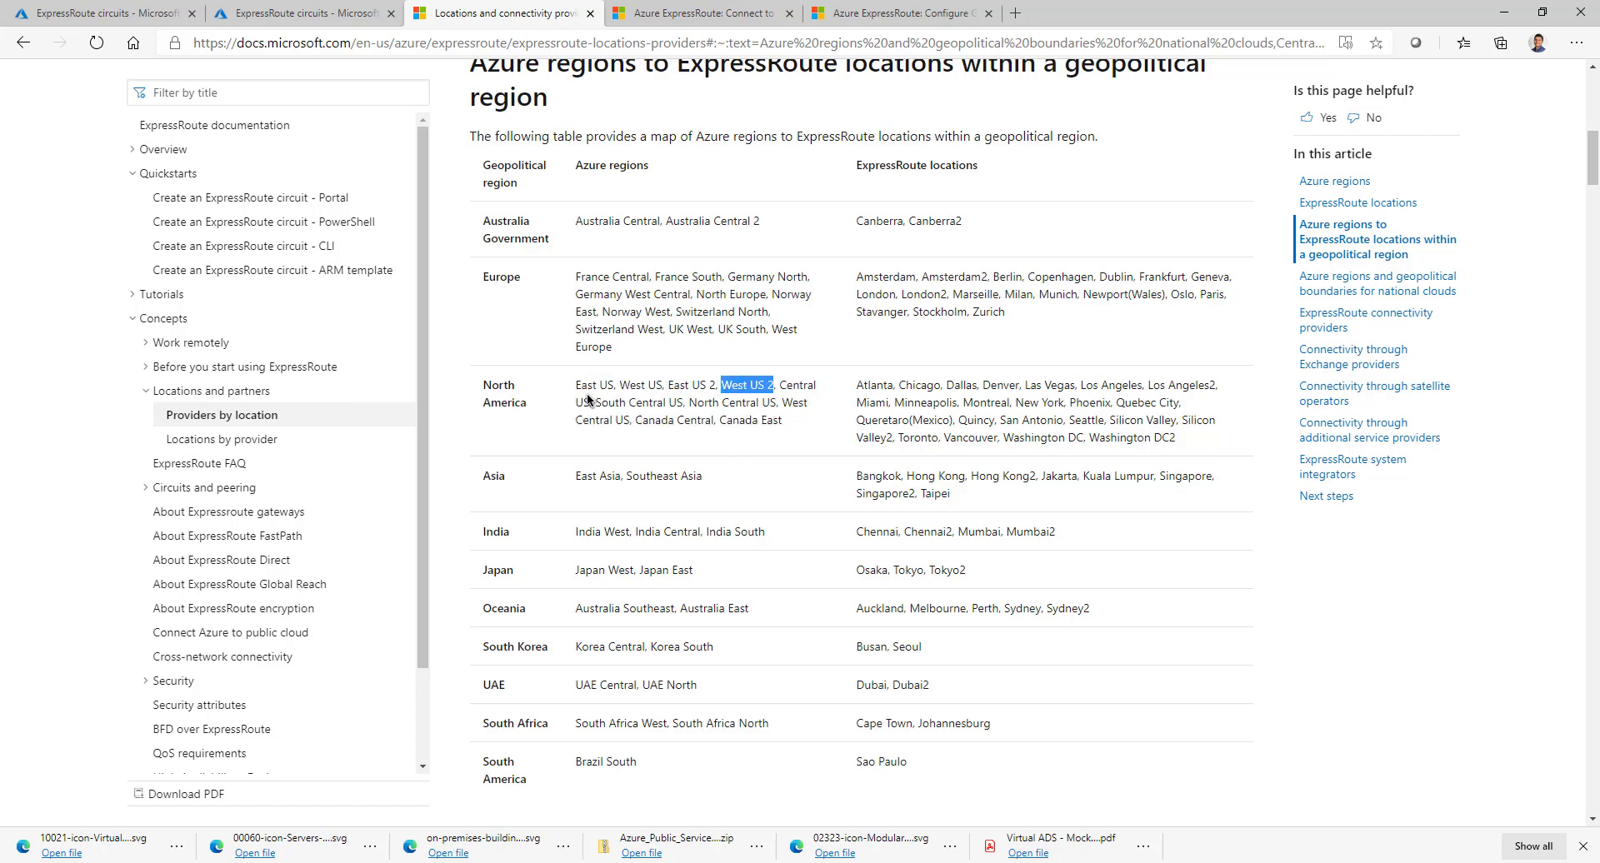
drag(579, 386, 607, 385)
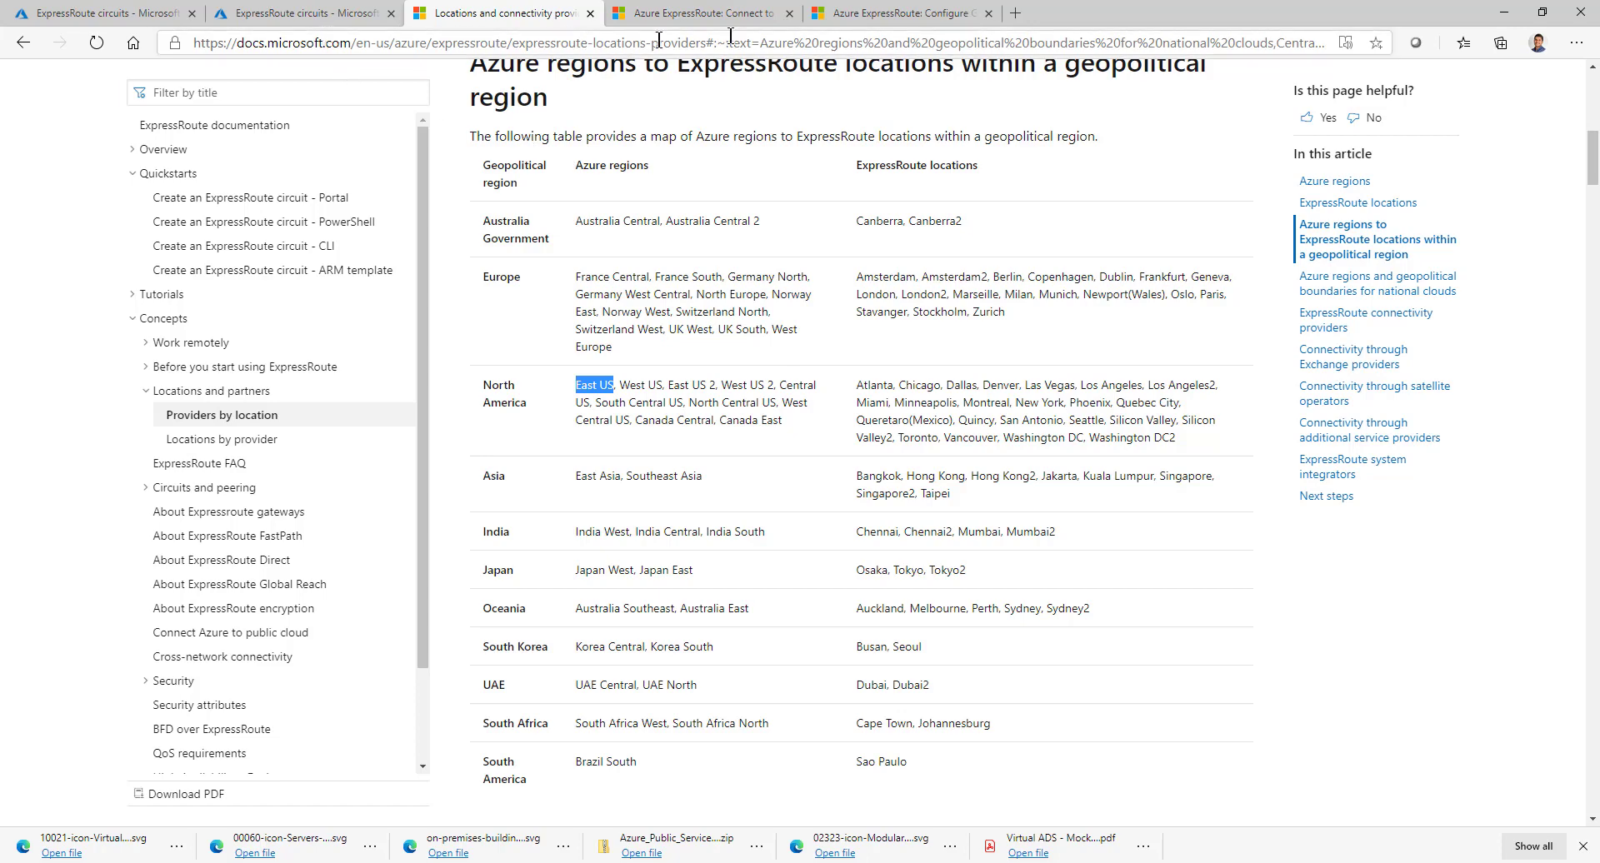
Check the SKU in the Company17-er circuit's configuration in the Azure portal, and return to the ExpressRoute circuits list.
click(287, 22)
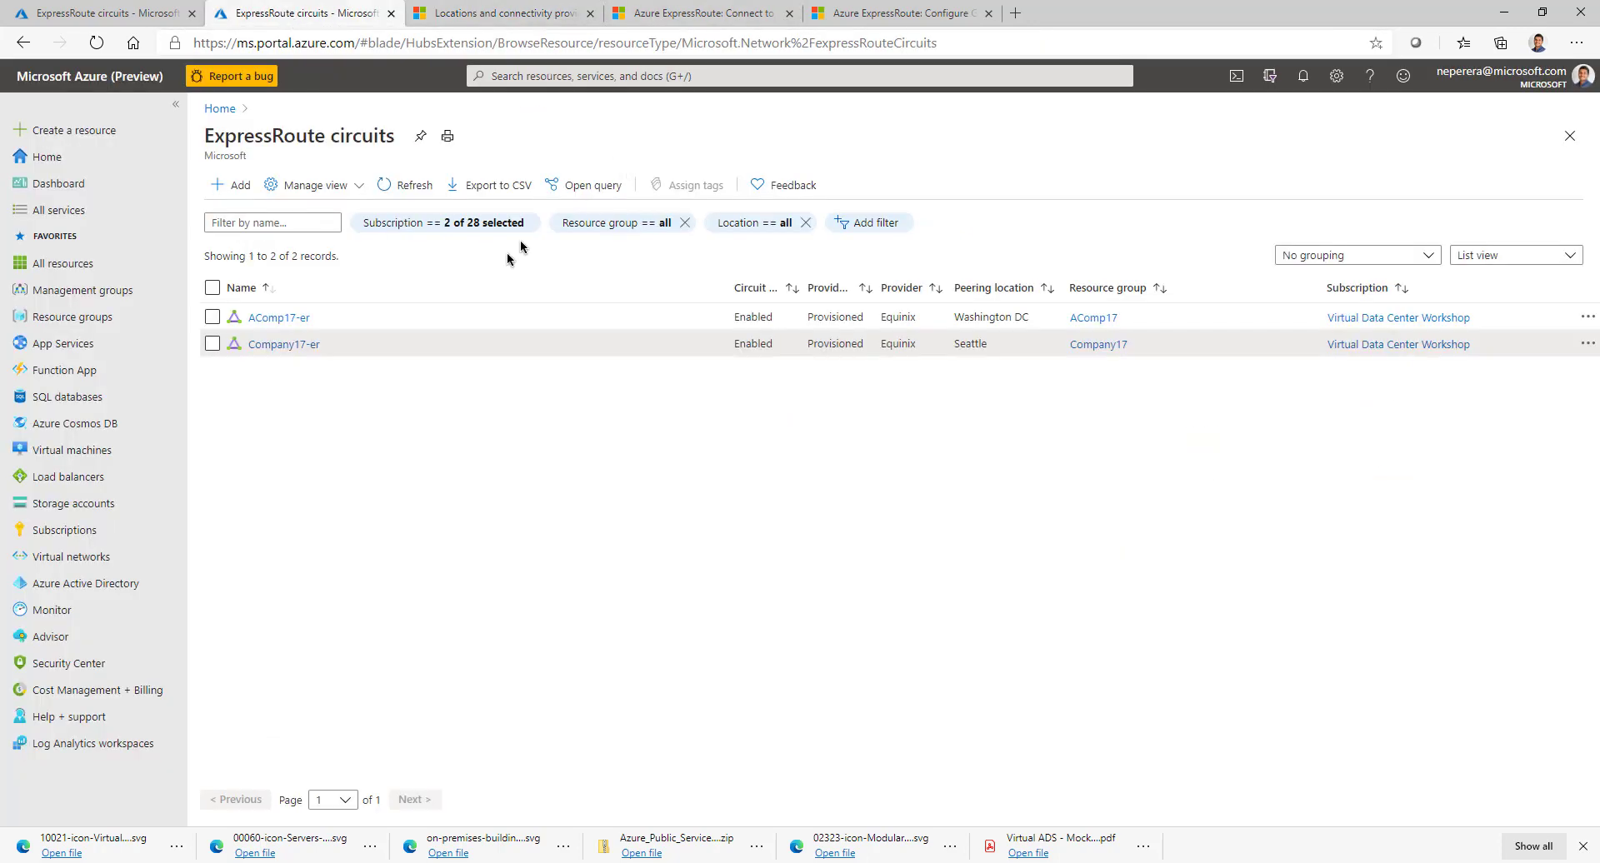
click(264, 351)
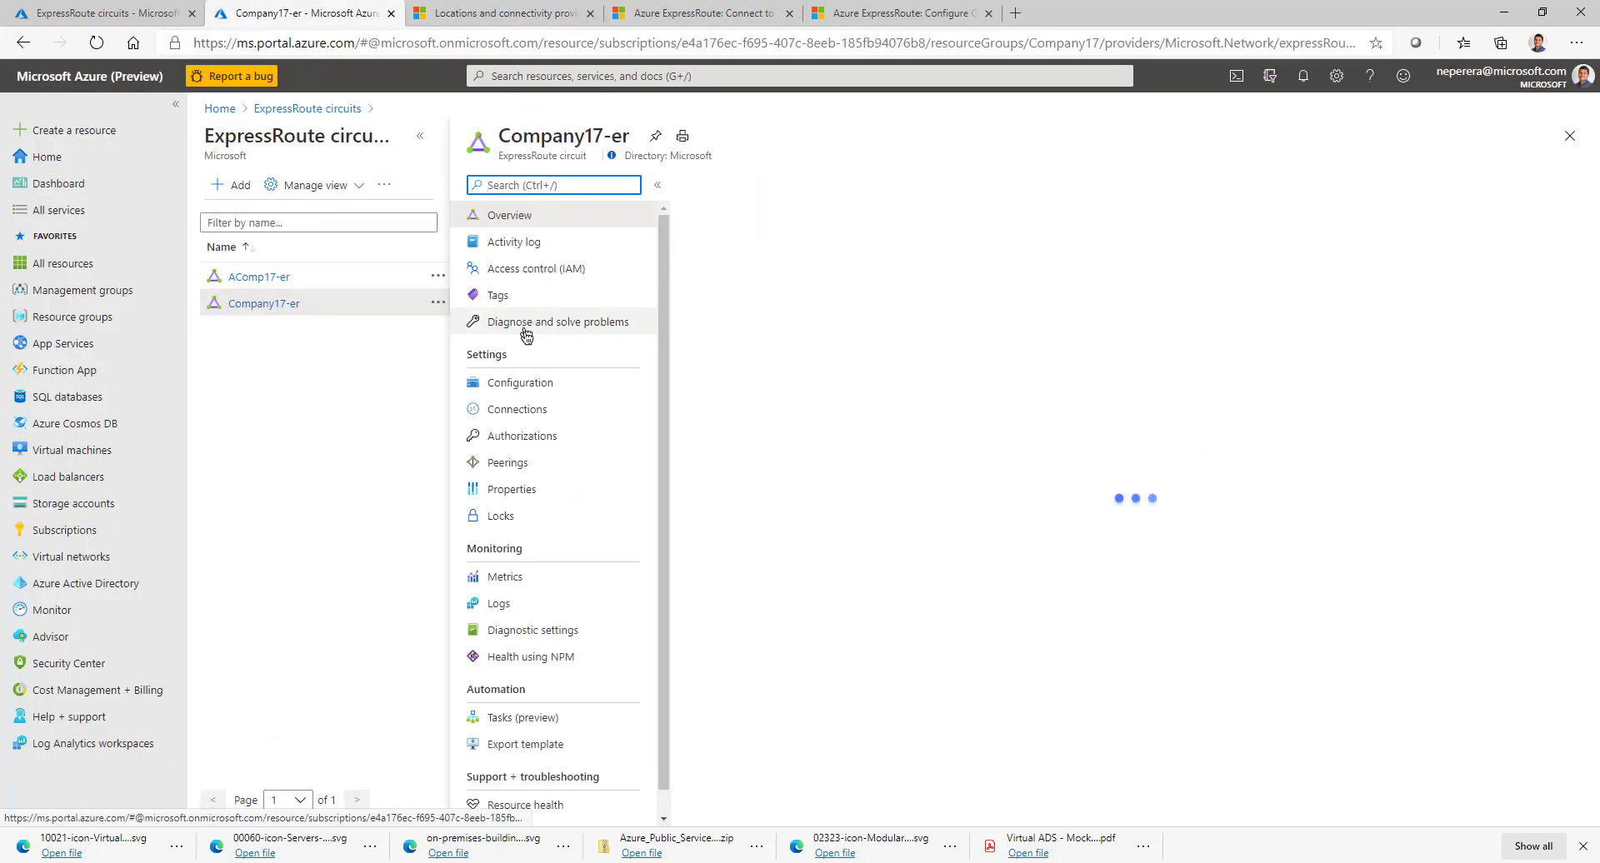
click(538, 383)
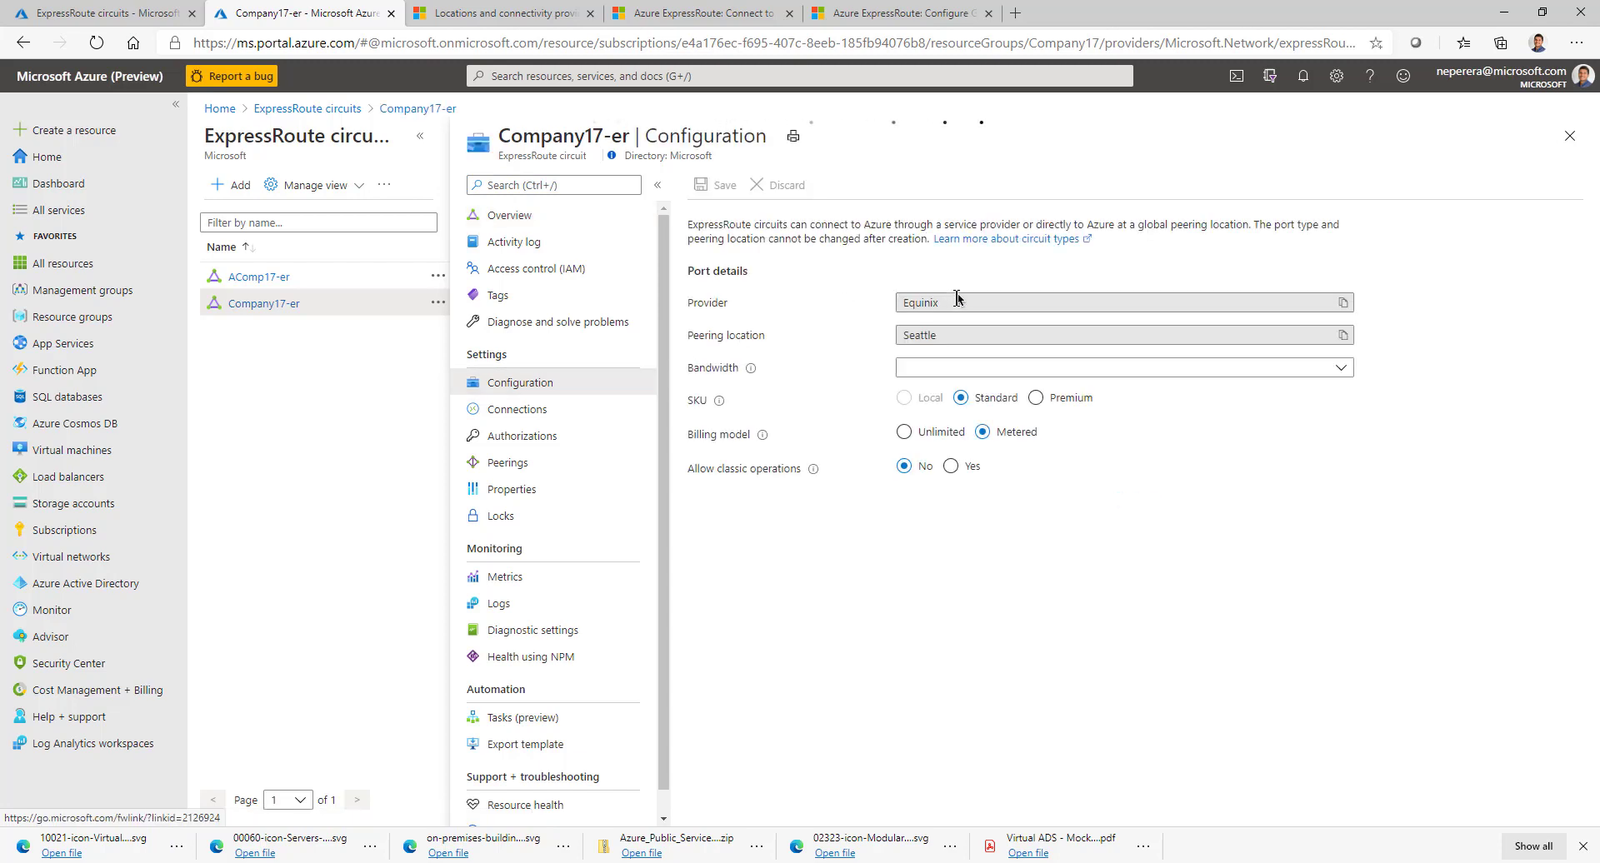
click(1570, 138)
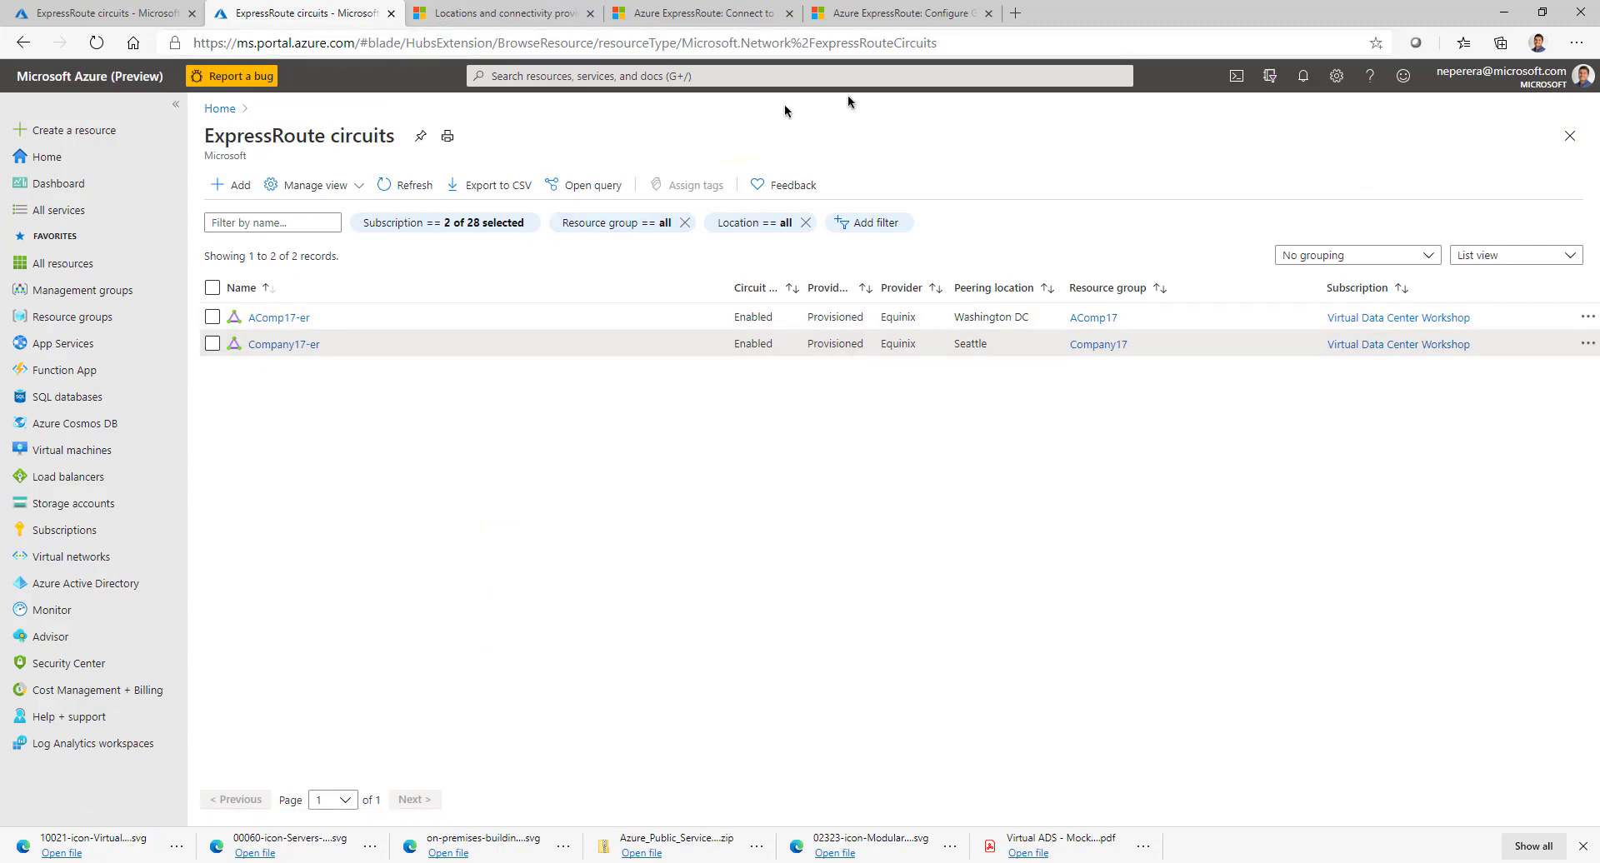
Review the prerequisites and circuit identification instructions in the article on configuring Global Reach with Azure PowerShell.
click(873, 20)
scroll(723, 423, up, 3)
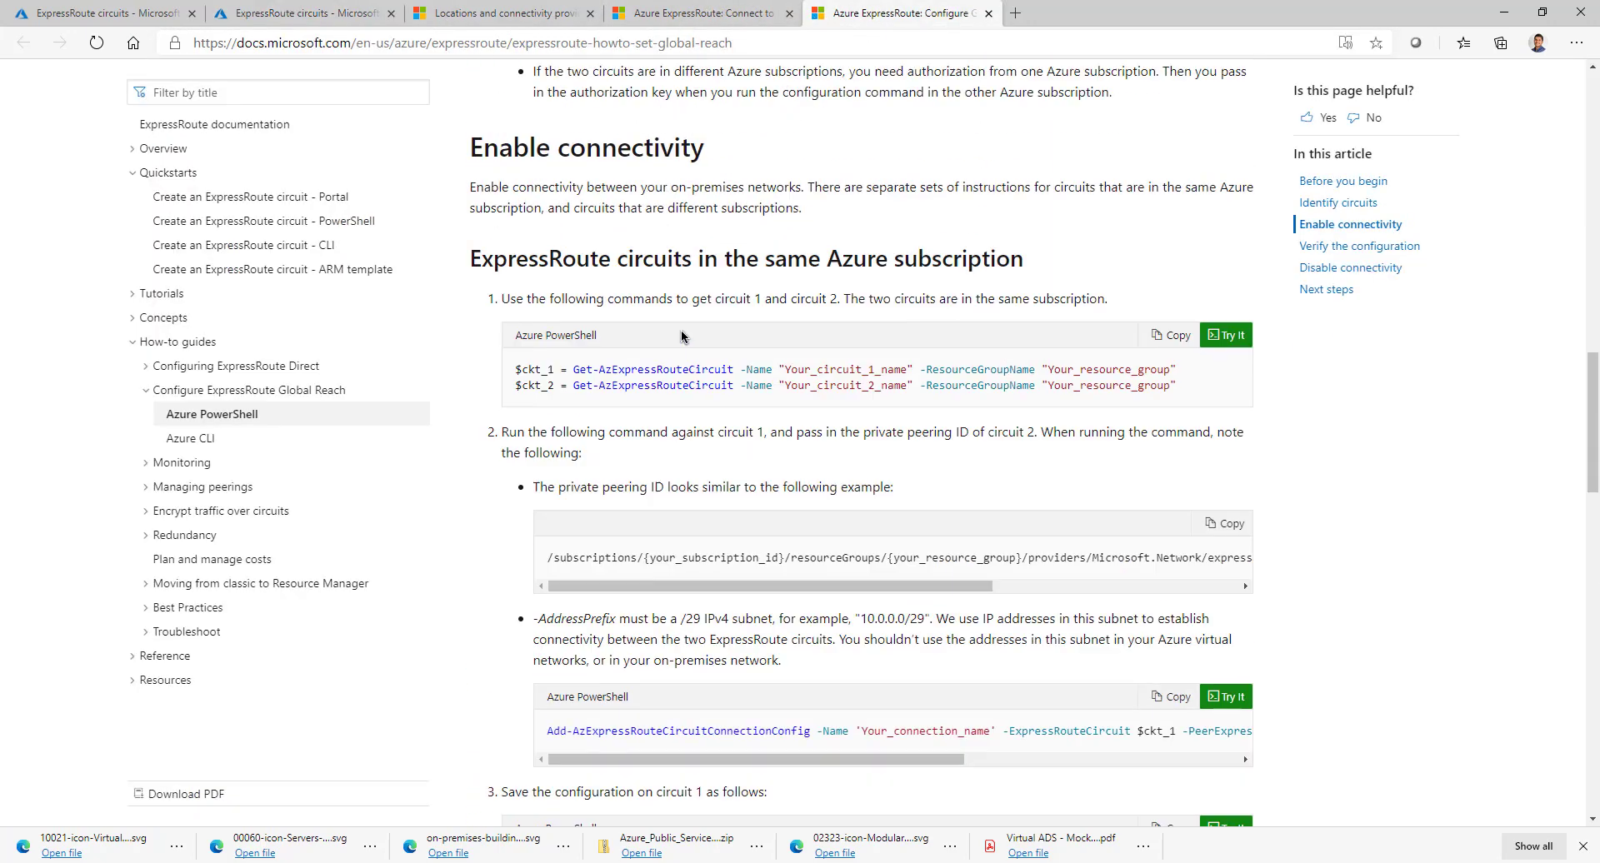
scroll(723, 423, up, 10)
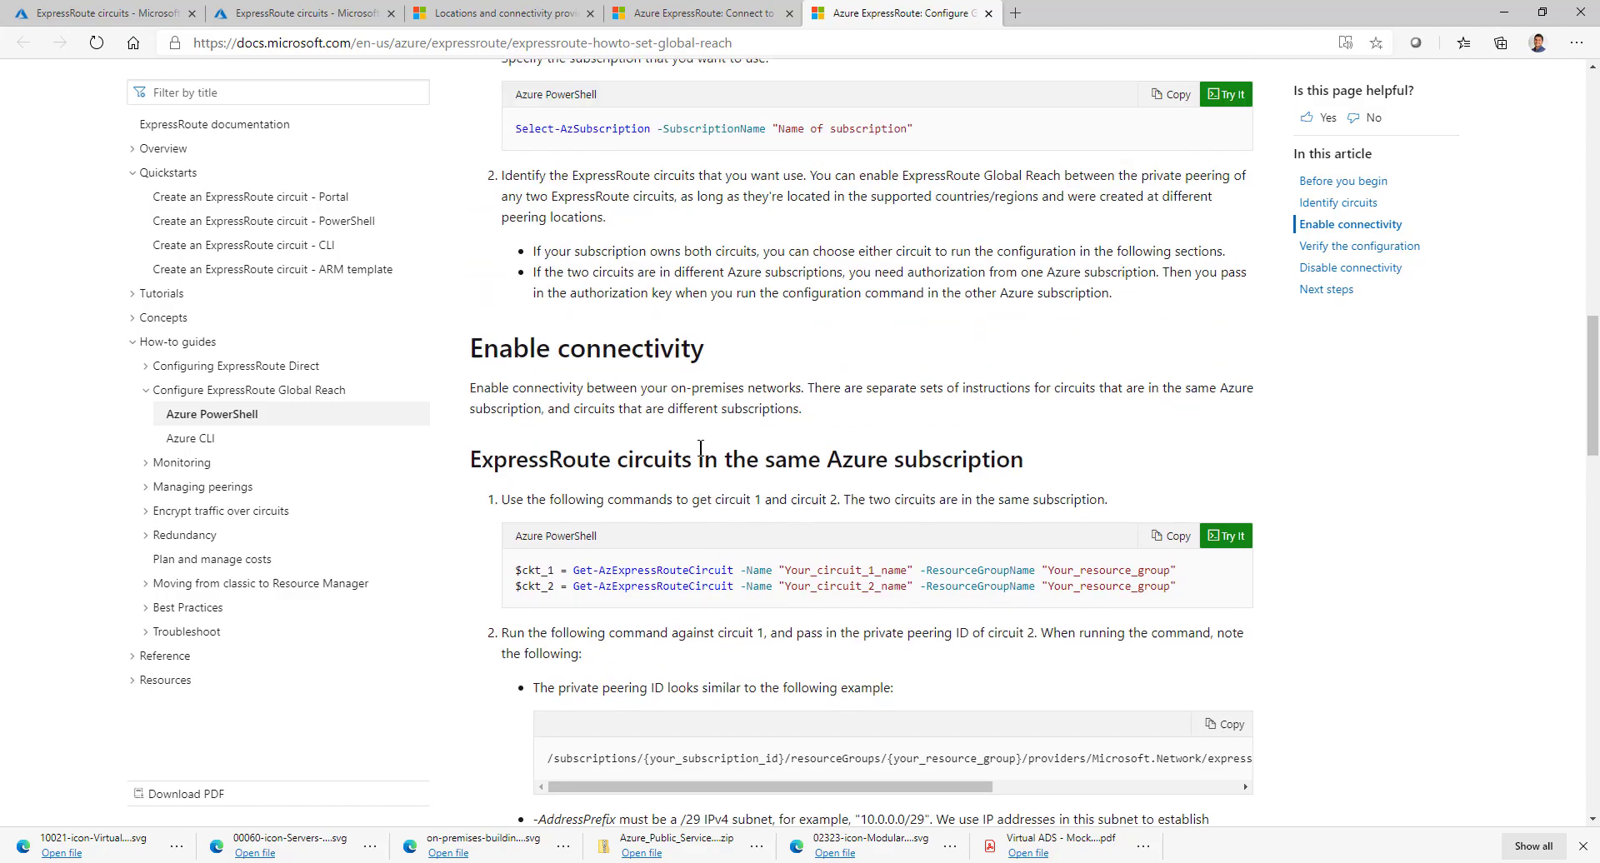
scroll(667, 365, up, 10)
drag(560, 210, 963, 210)
scroll(922, 416, down, 15)
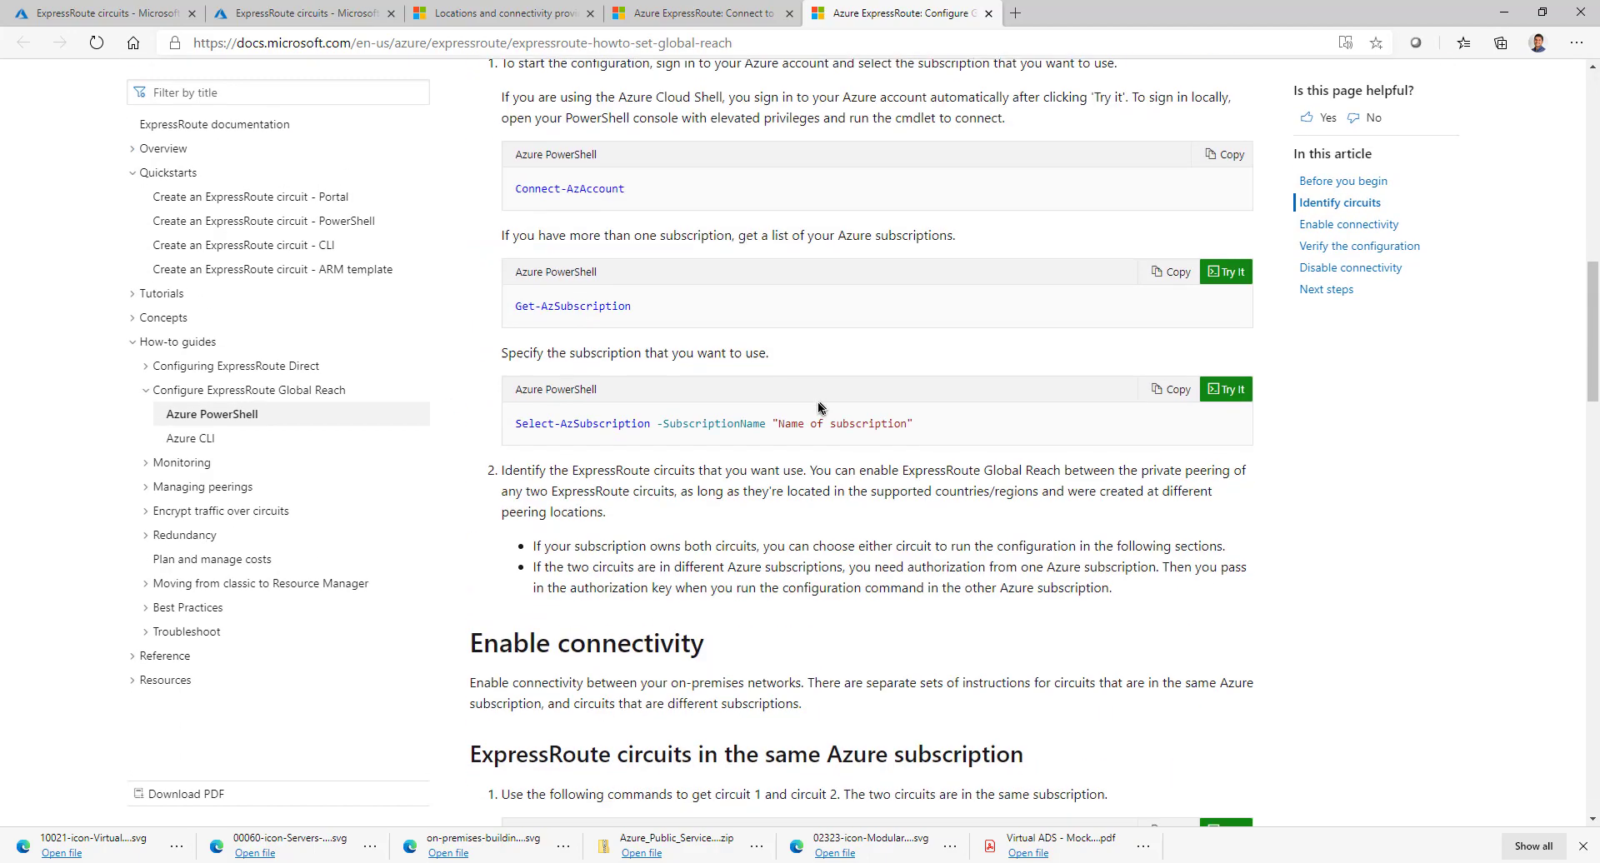
scroll(658, 450, down, 3)
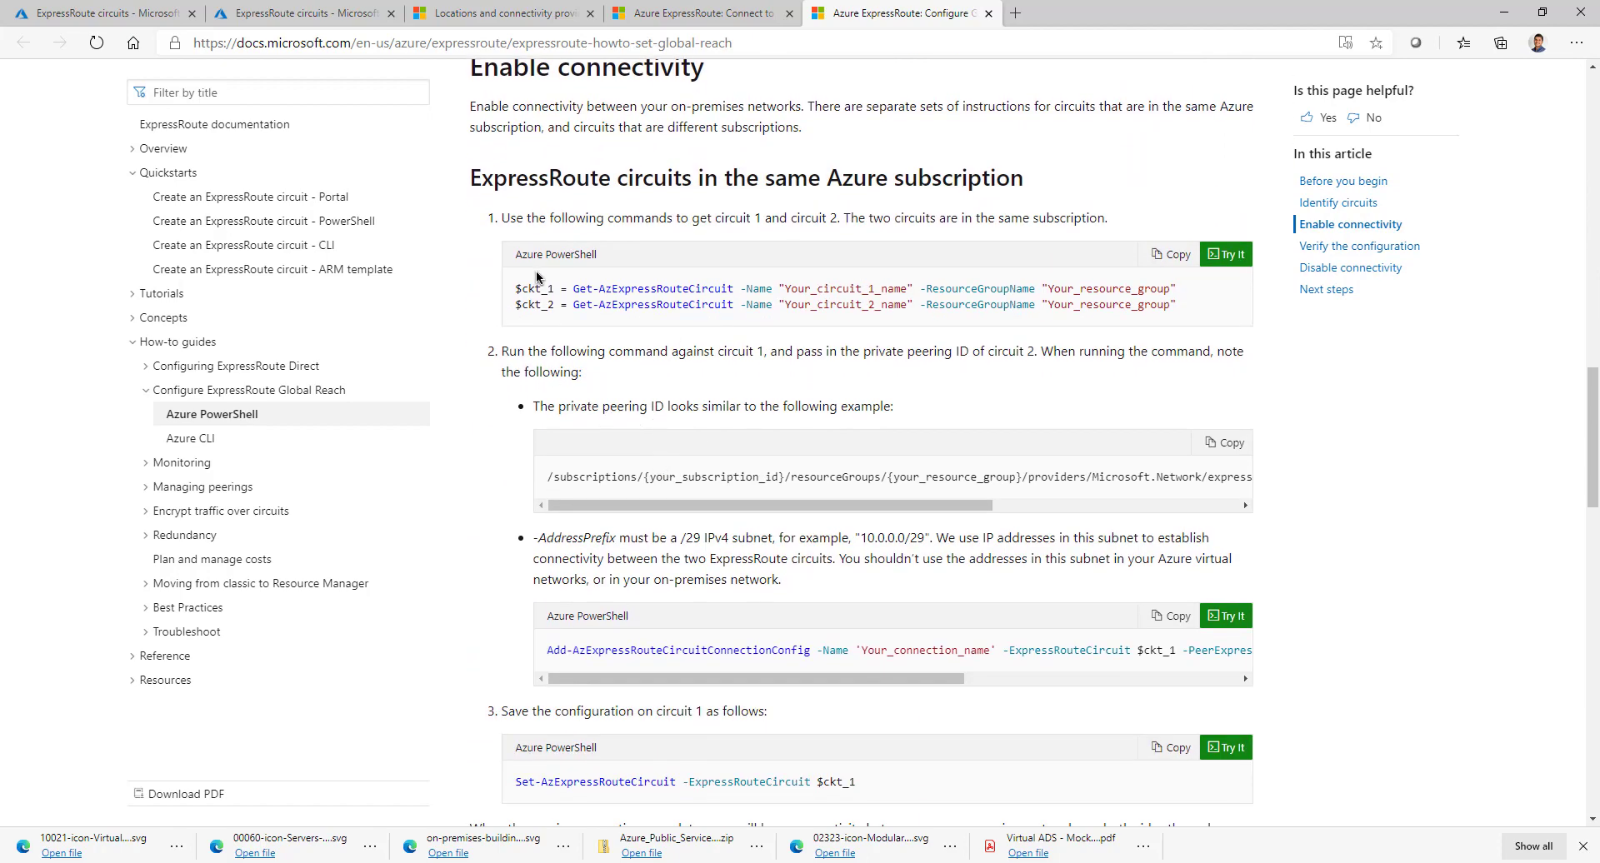
Examine the same-subscription commands for getting both circuits, adding the connection config with a /29 address prefix, and saving circuit 1.
drag(528, 284, 1196, 318)
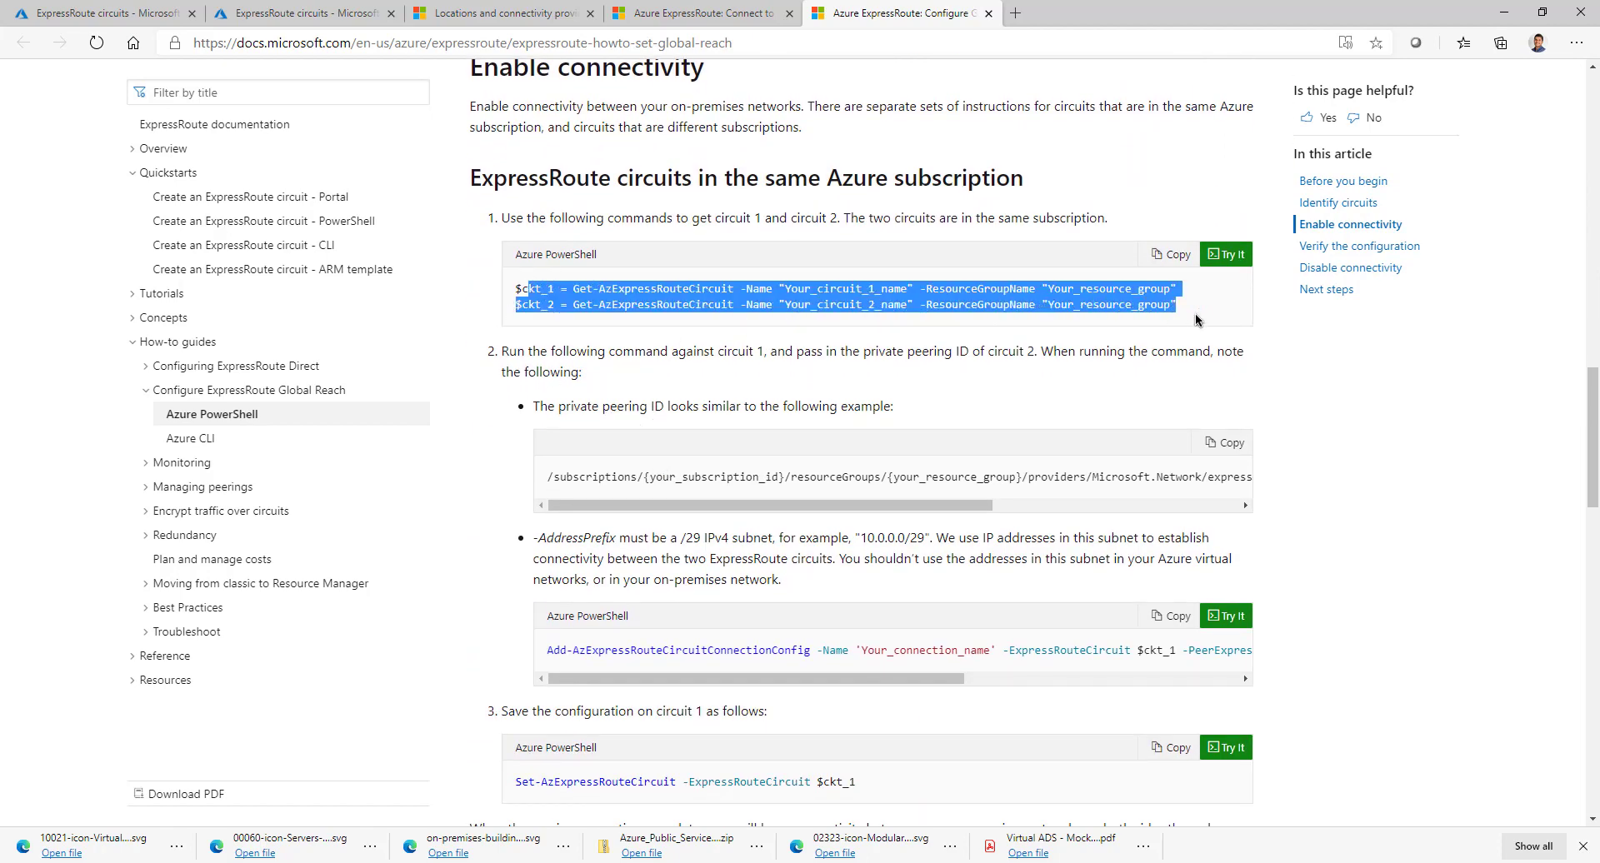
click(520, 294)
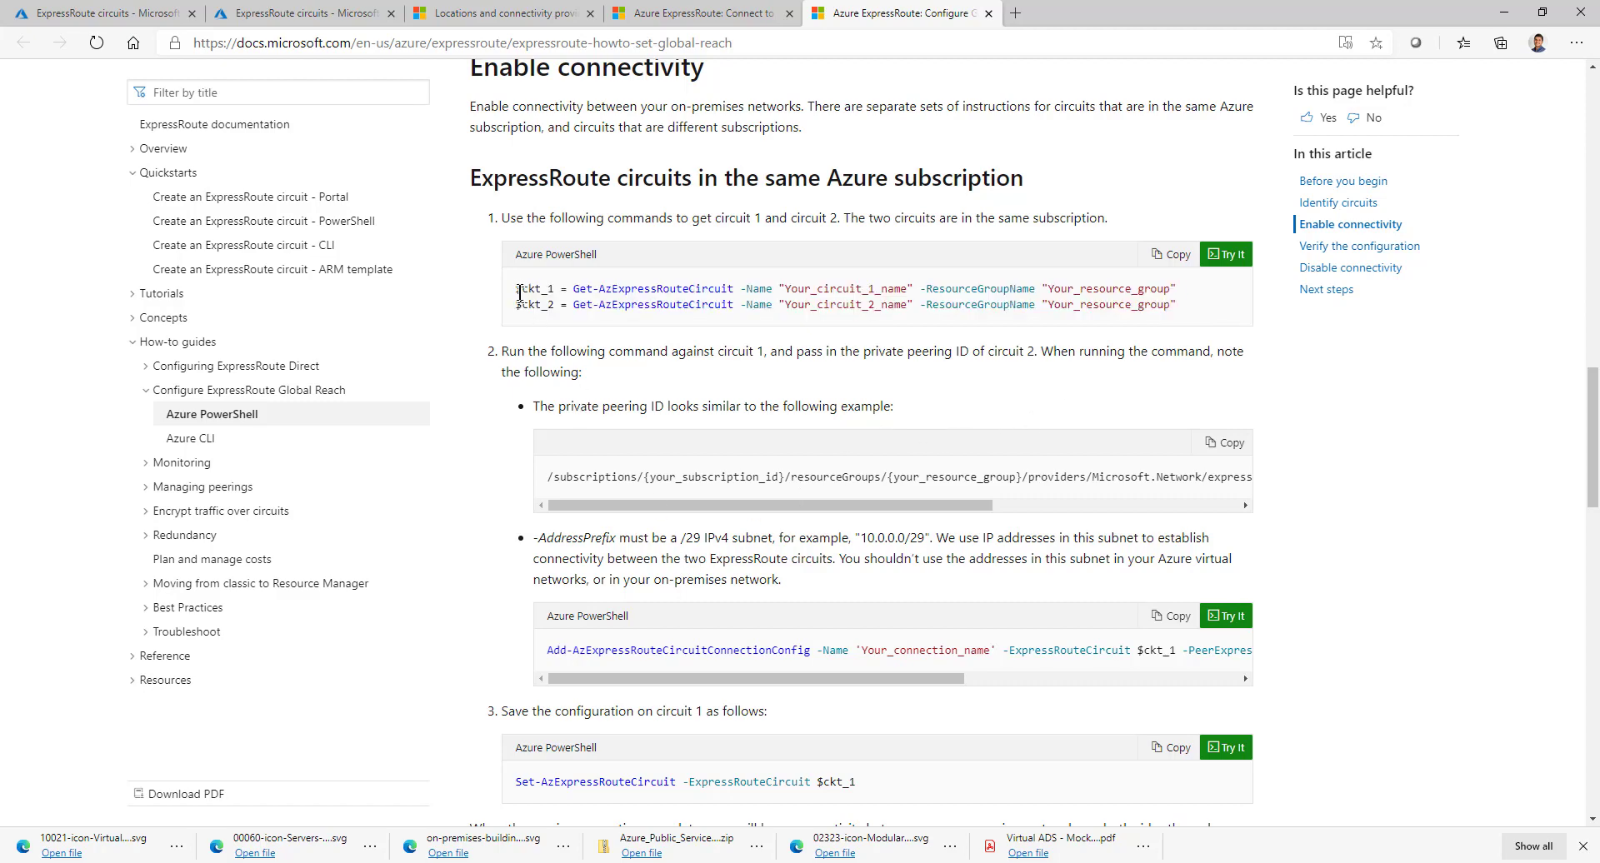
drag(579, 293, 753, 292)
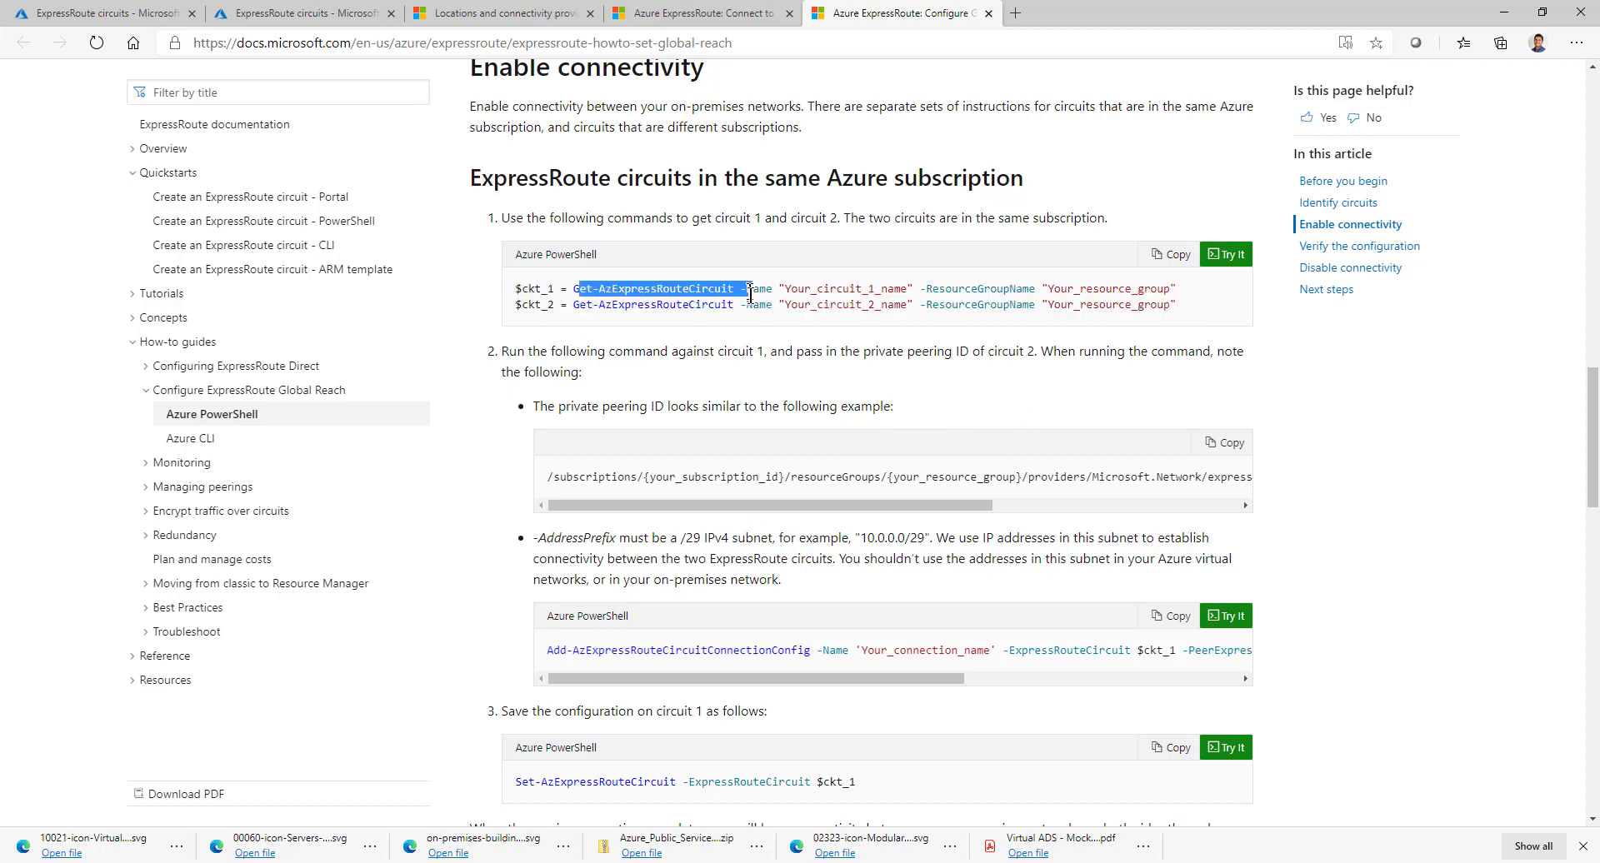
drag(547, 652, 1249, 651)
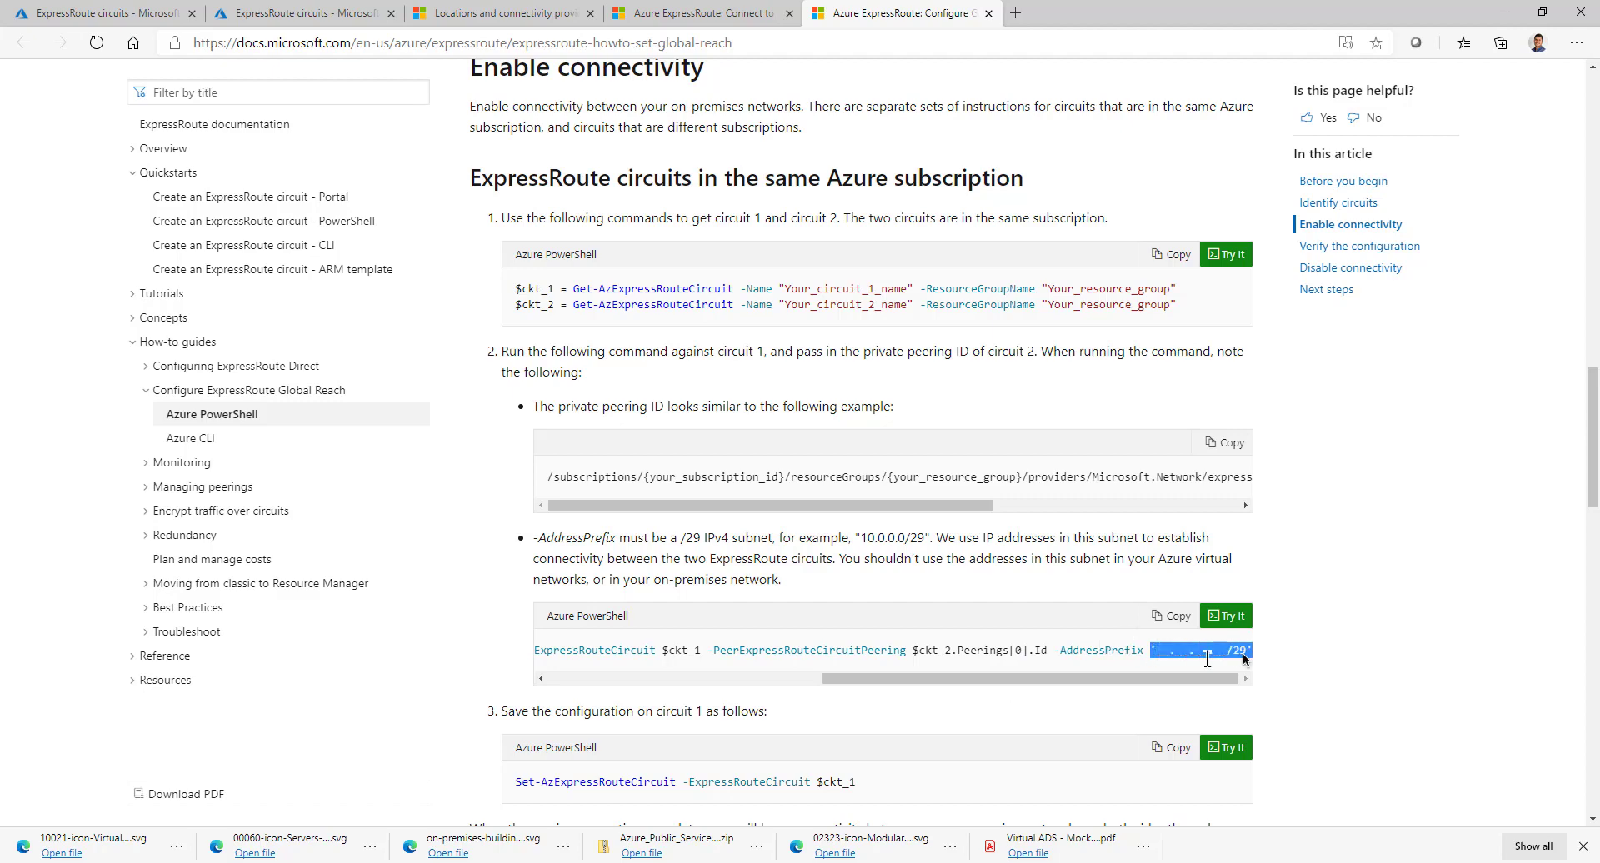
scroll(700, 692, down, 1)
drag(534, 667, 934, 714)
scroll(948, 677, down, 2)
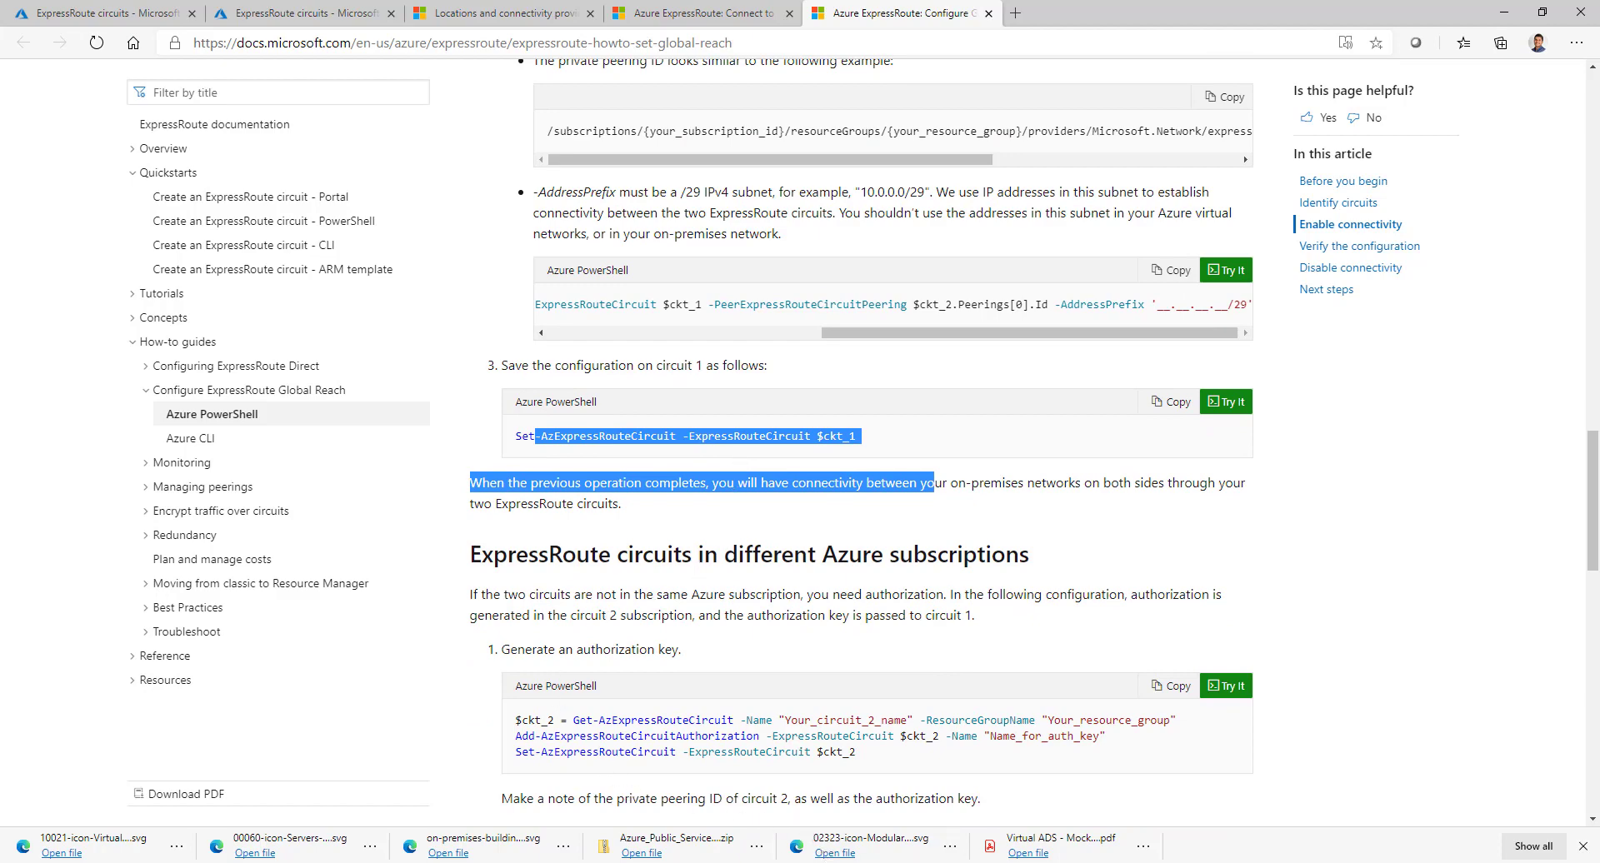
Switch to the WashingtonDC session in Royal TS and run the ERConnections.ps1 line setting $PeeringAddressPrefix1 to '10.200.0.0/29' in PowerShell ISE.
key(alt+Tab)
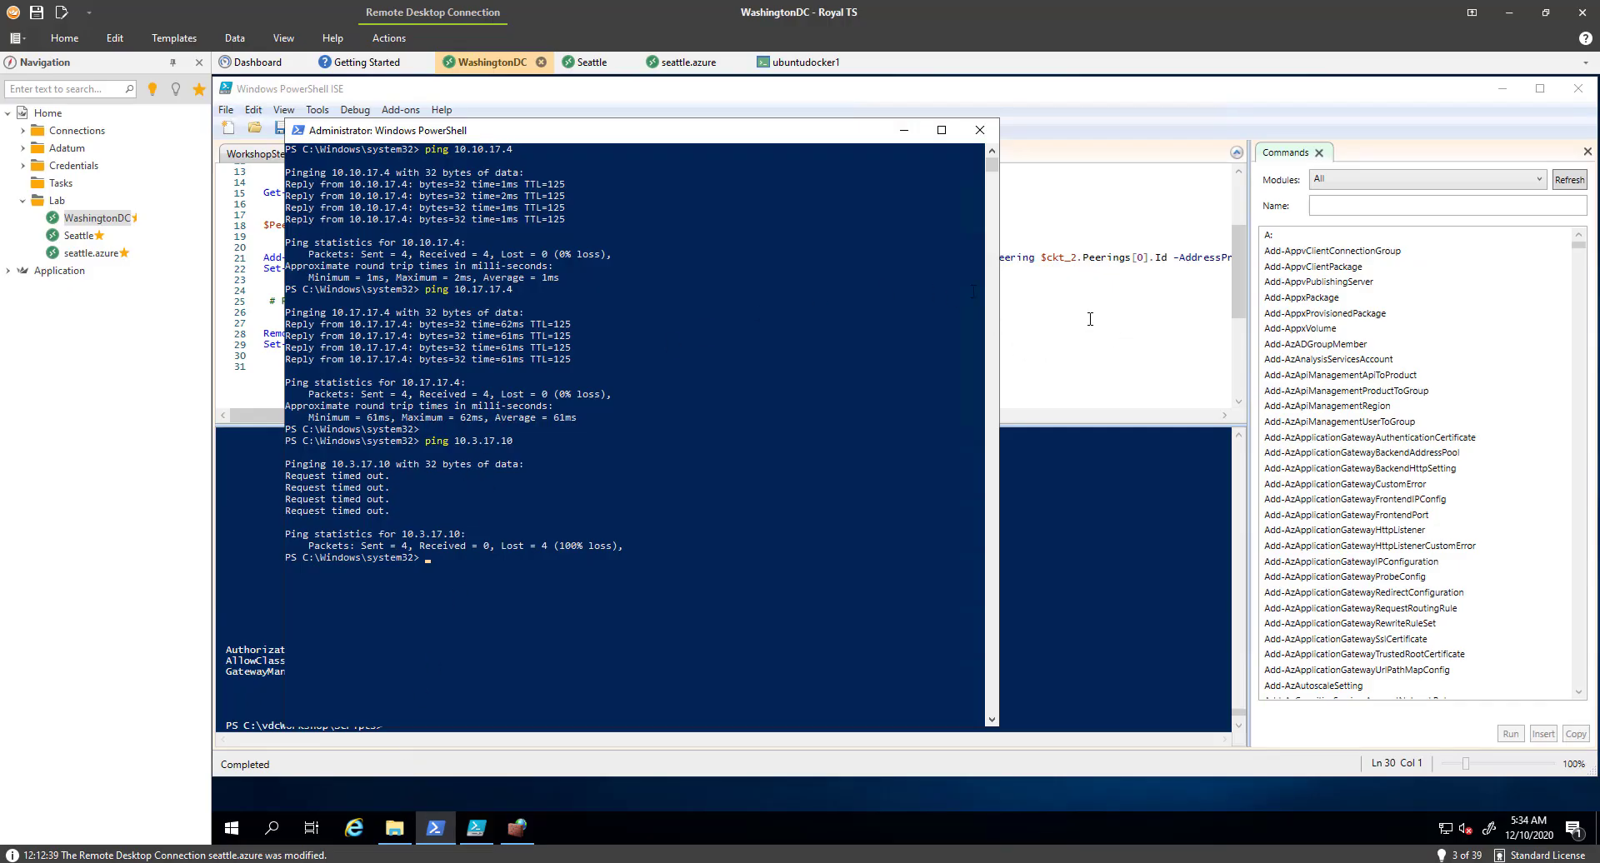
key(alt+Tab)
drag(529, 228, 260, 215)
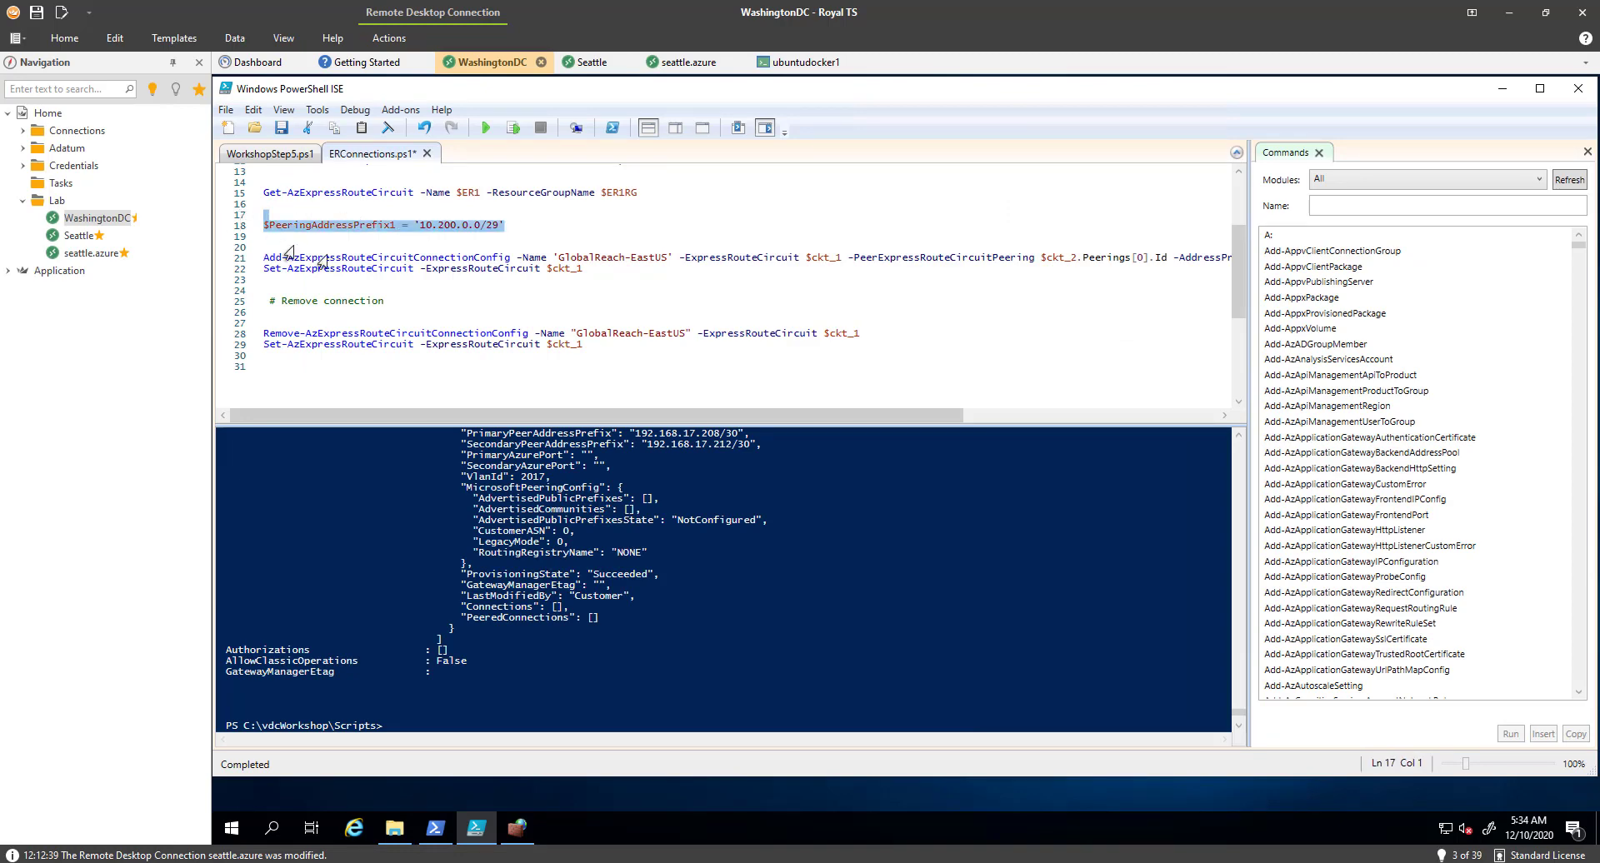
key(F8)
Run the Add-AzExpressRouteCircuitConnectionConfig and Set-AzExpressRouteCircuit lines to create the GlobalReach-EastUS connection on $ckt_1.
click(606, 290)
drag(583, 269, 259, 251)
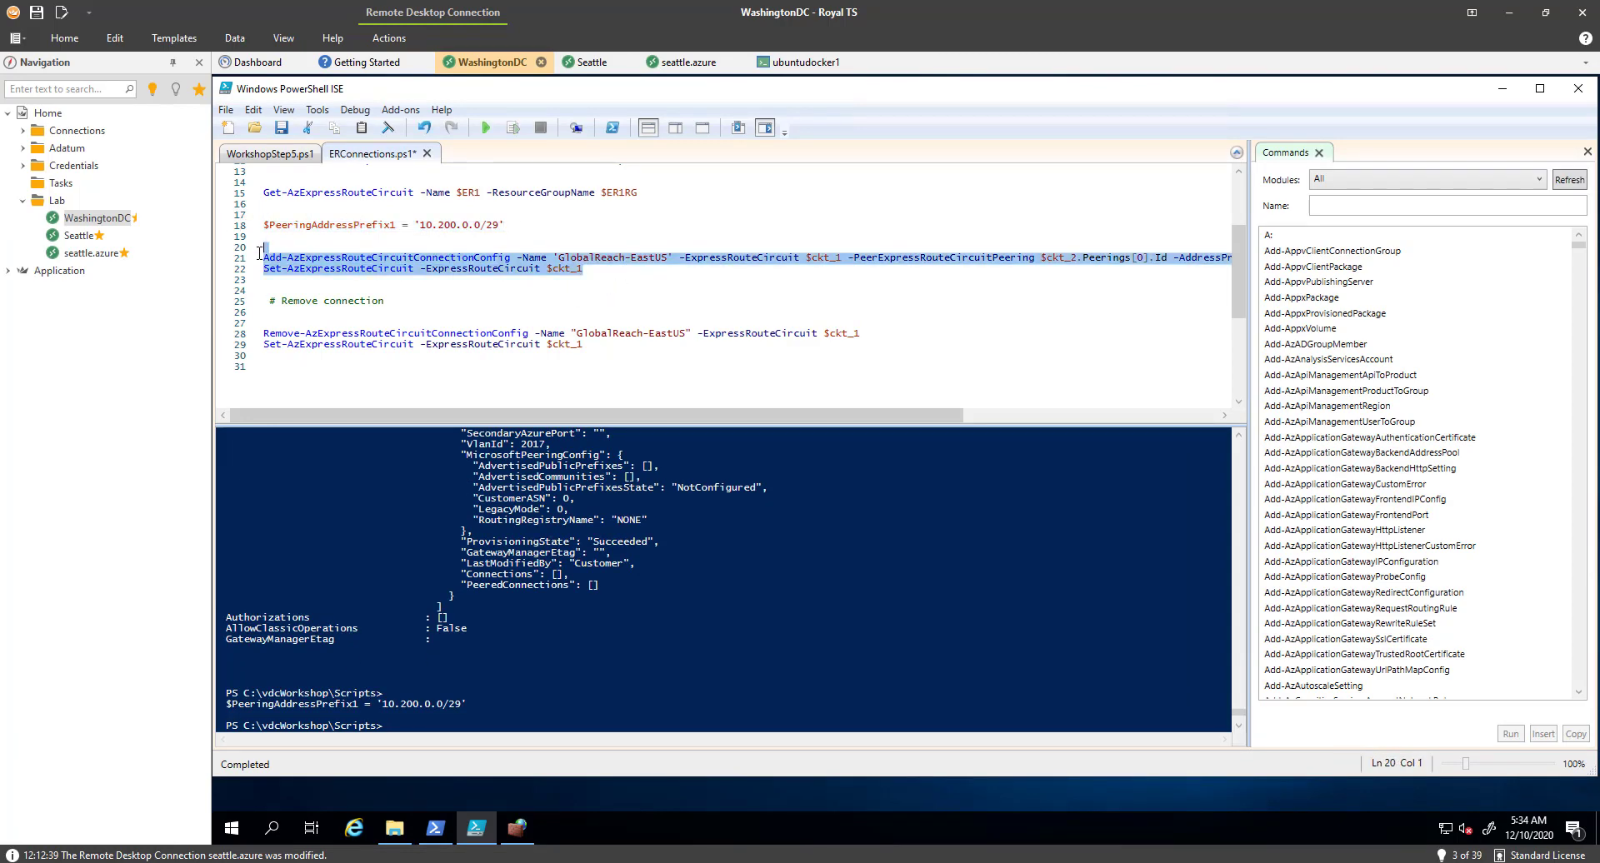
key(F8)
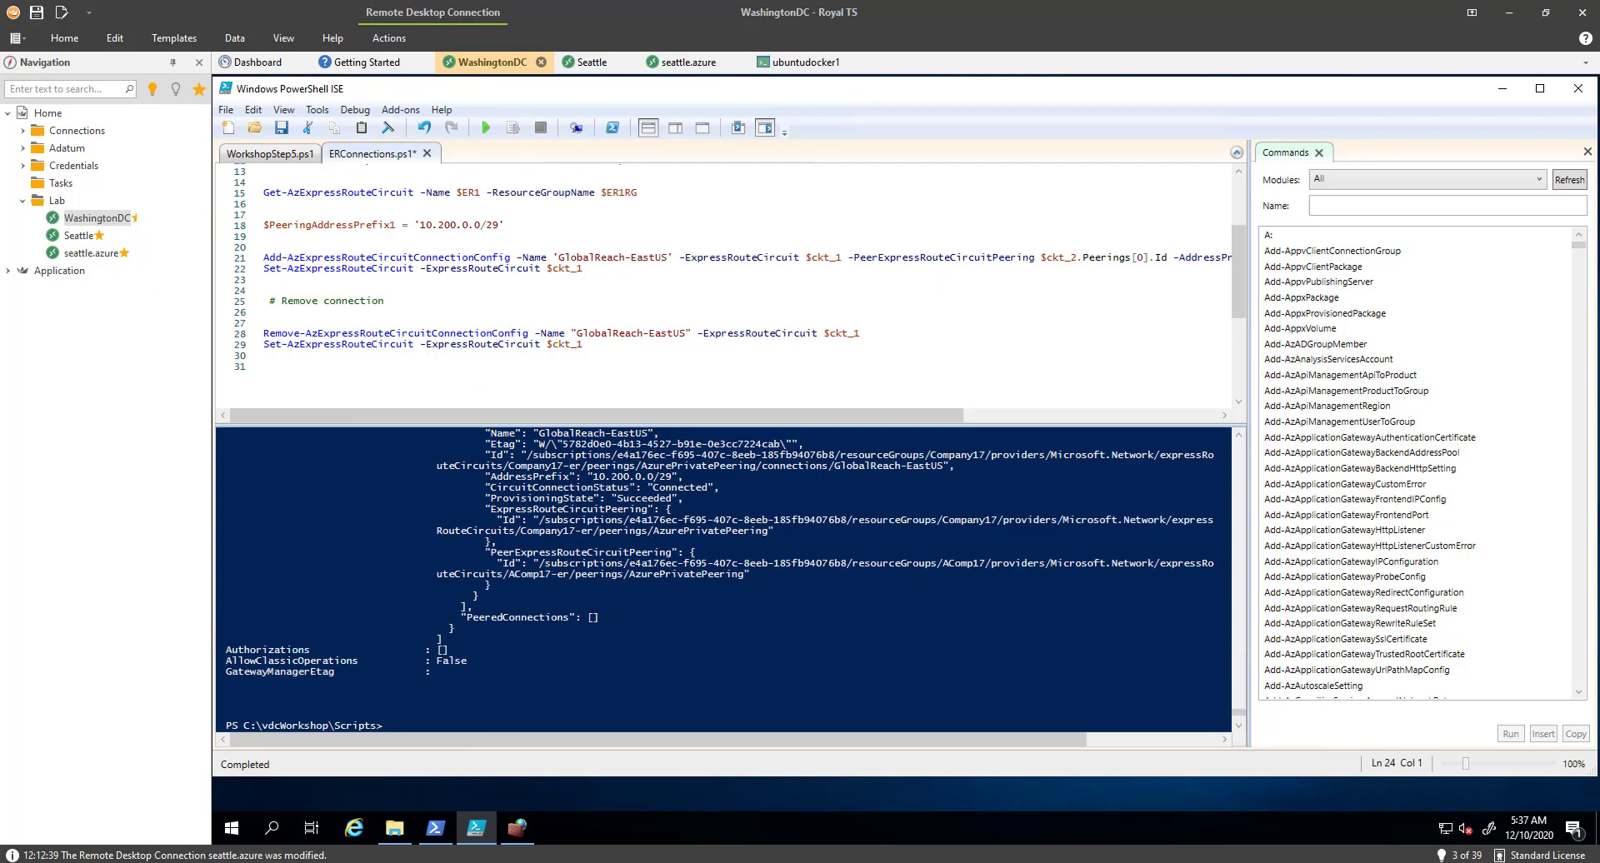
Switch back to the browser and open the Company17-er circuit's overview in the Azure portal.
mouse_move(180, 857)
click(45, 800)
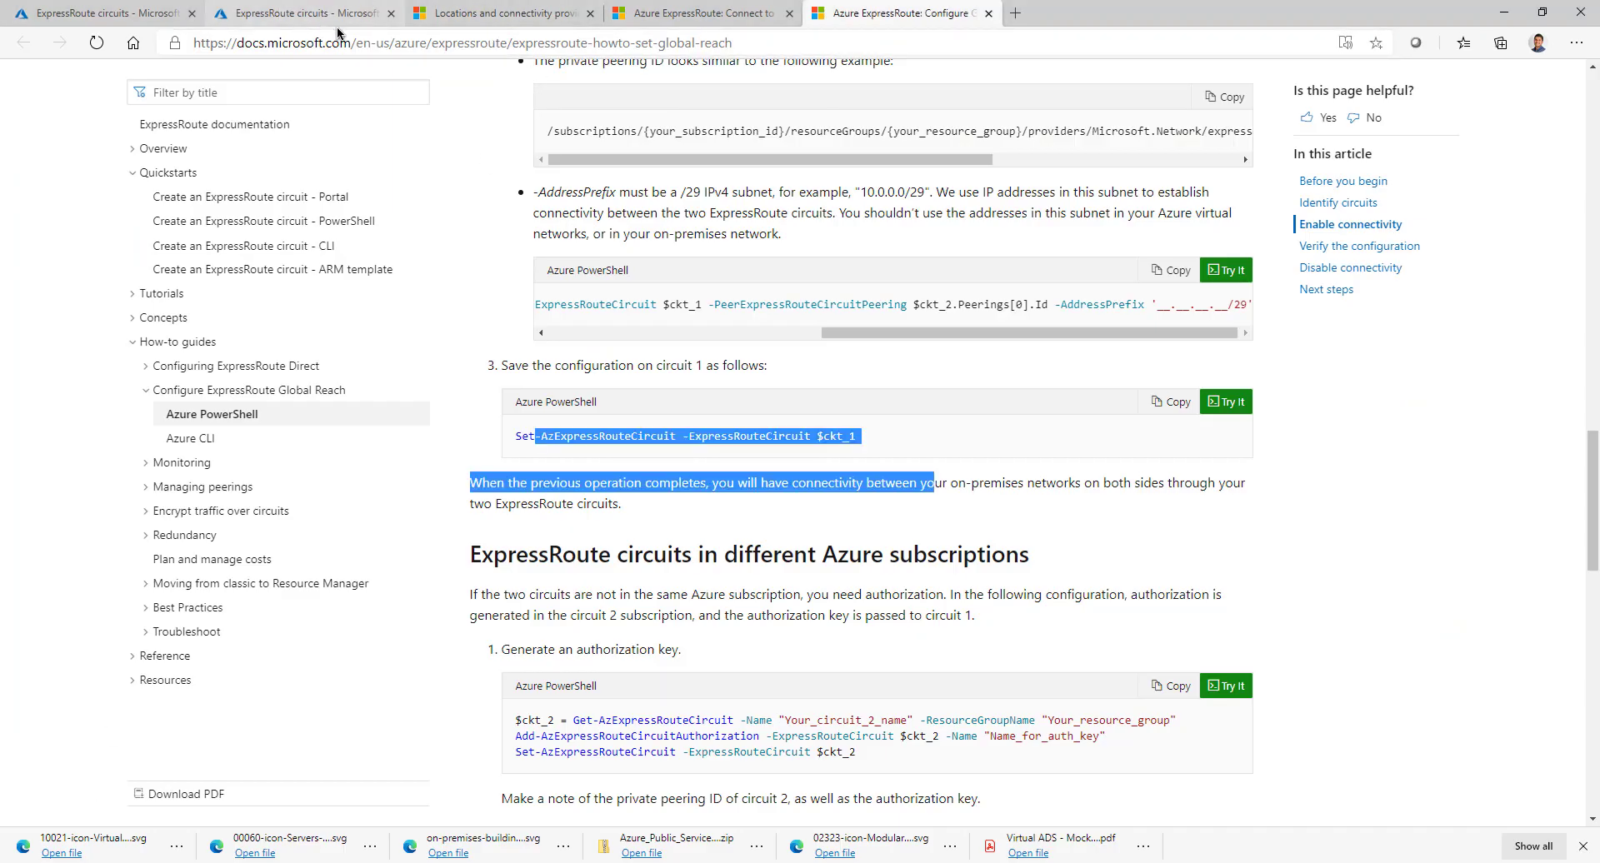
click(339, 15)
click(292, 349)
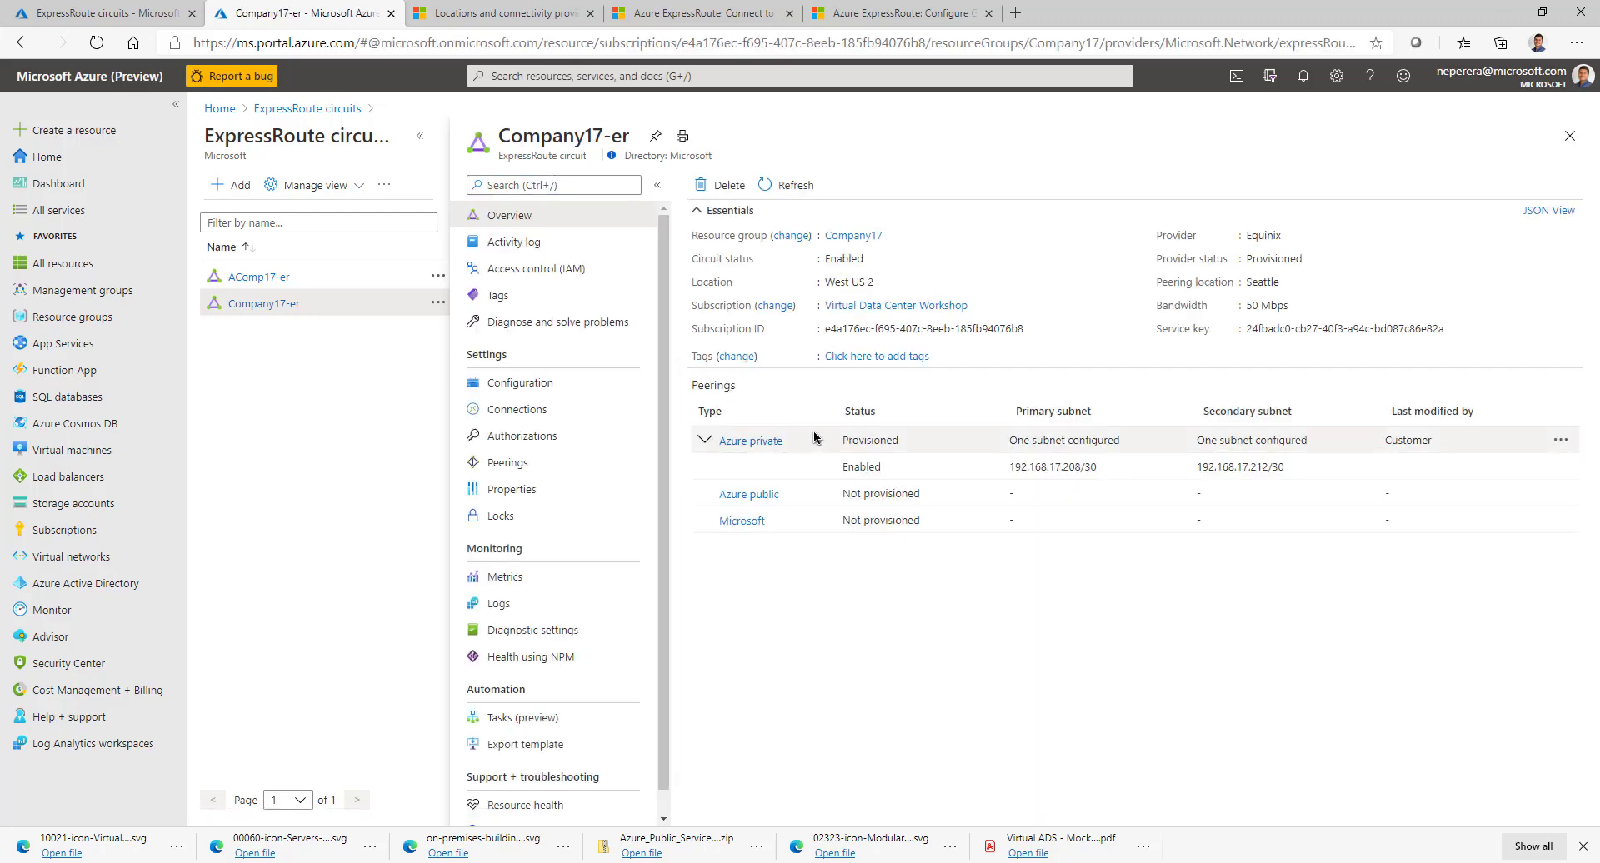
Open the route table for Company17-er's Azure private peering, checking the $PeeringAddressPrefix1 value in Royal TS's WashingtonDC session while it loads.
right_click(796, 449)
click(875, 511)
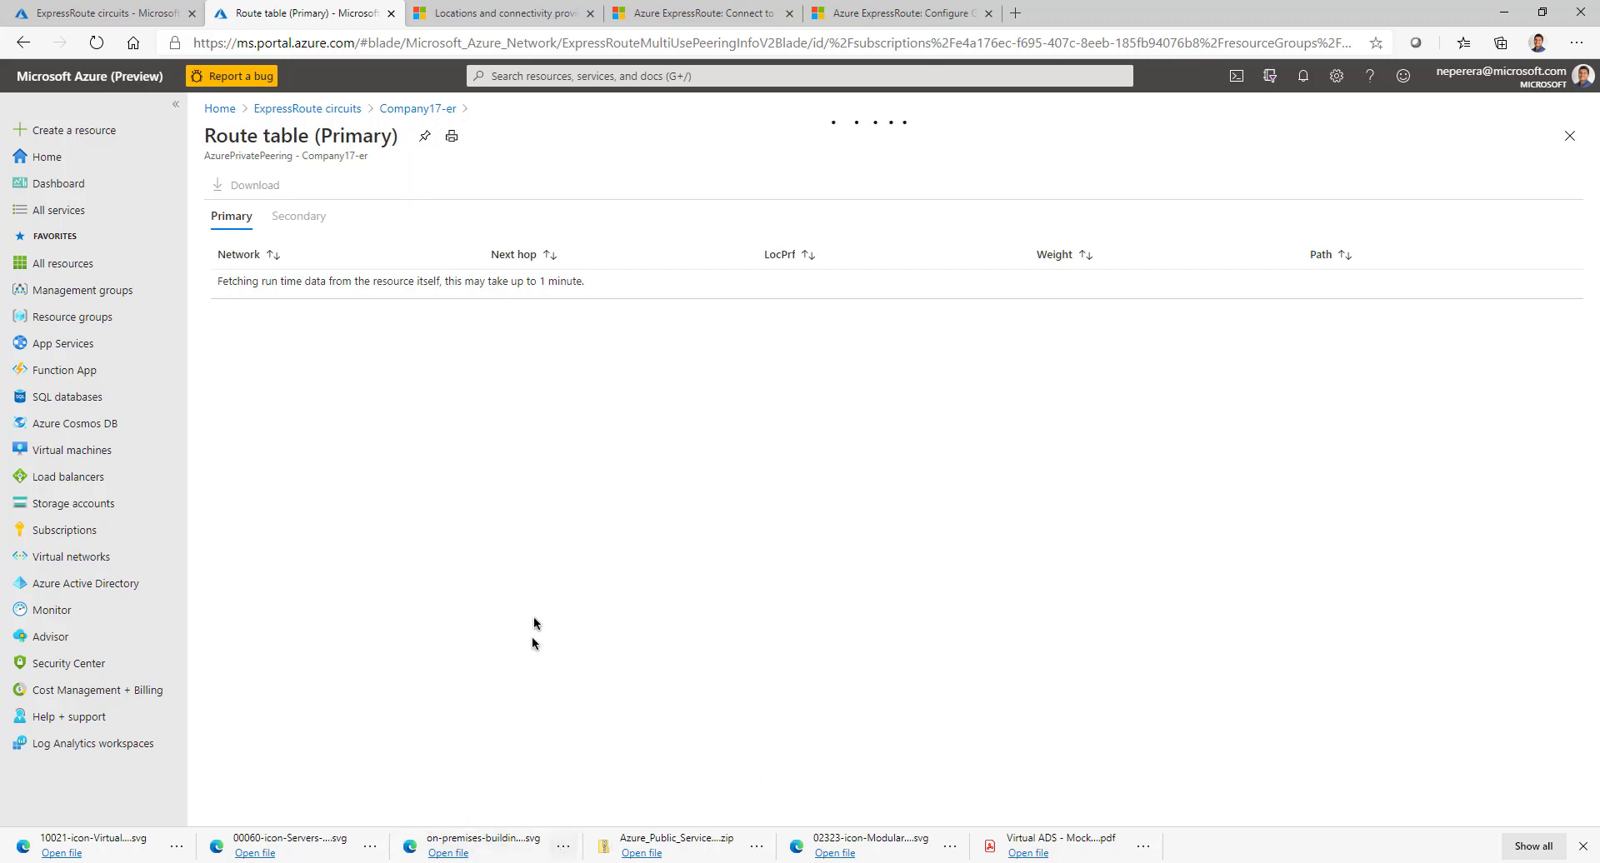
key(alt+Tab)
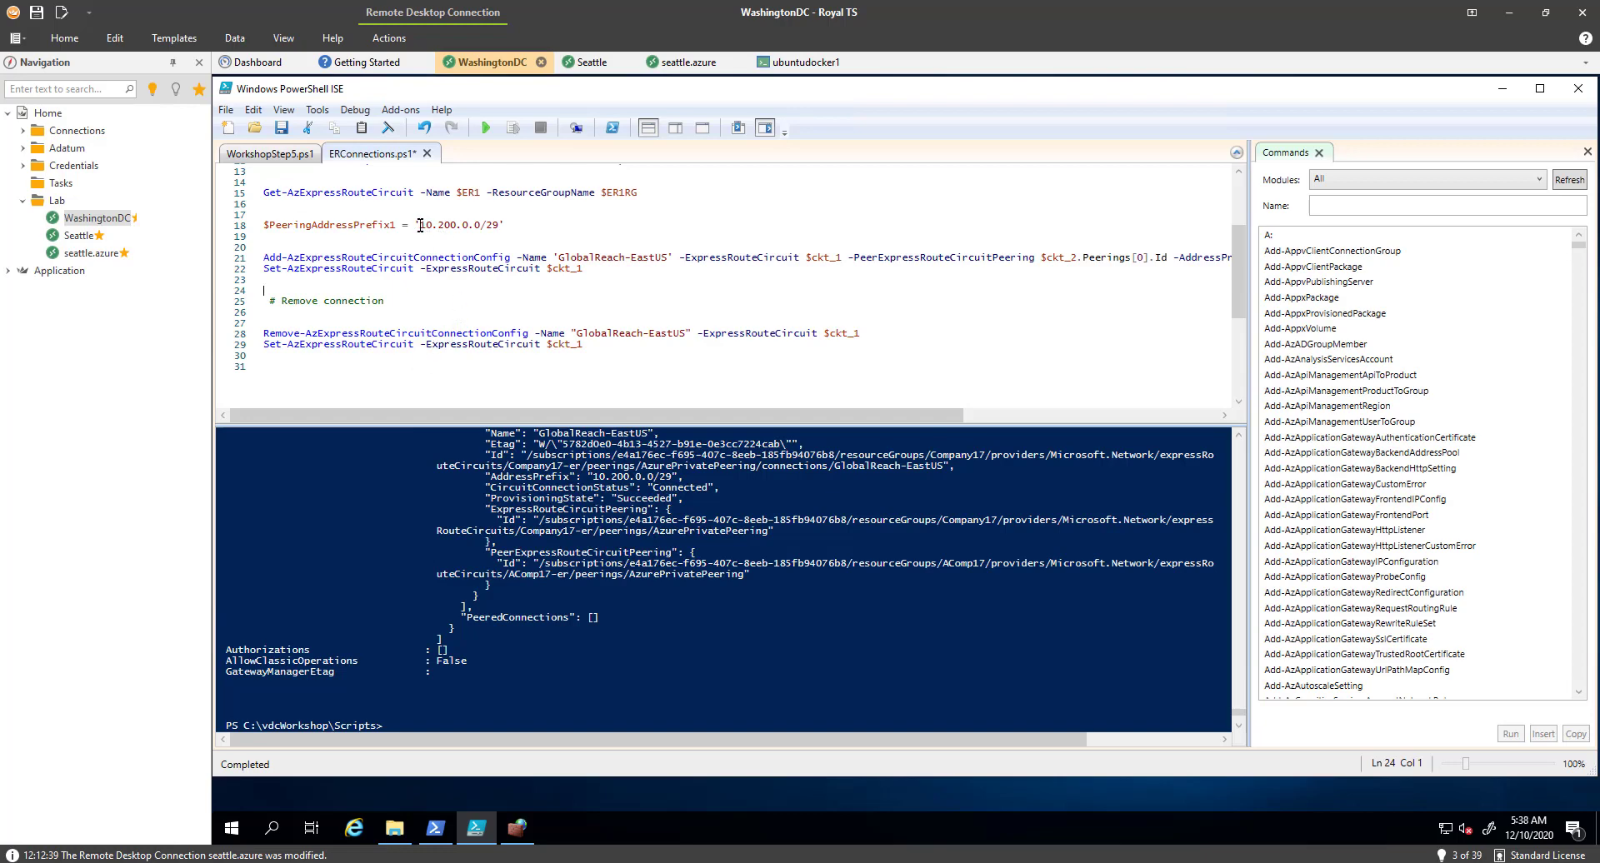
drag(421, 225, 510, 226)
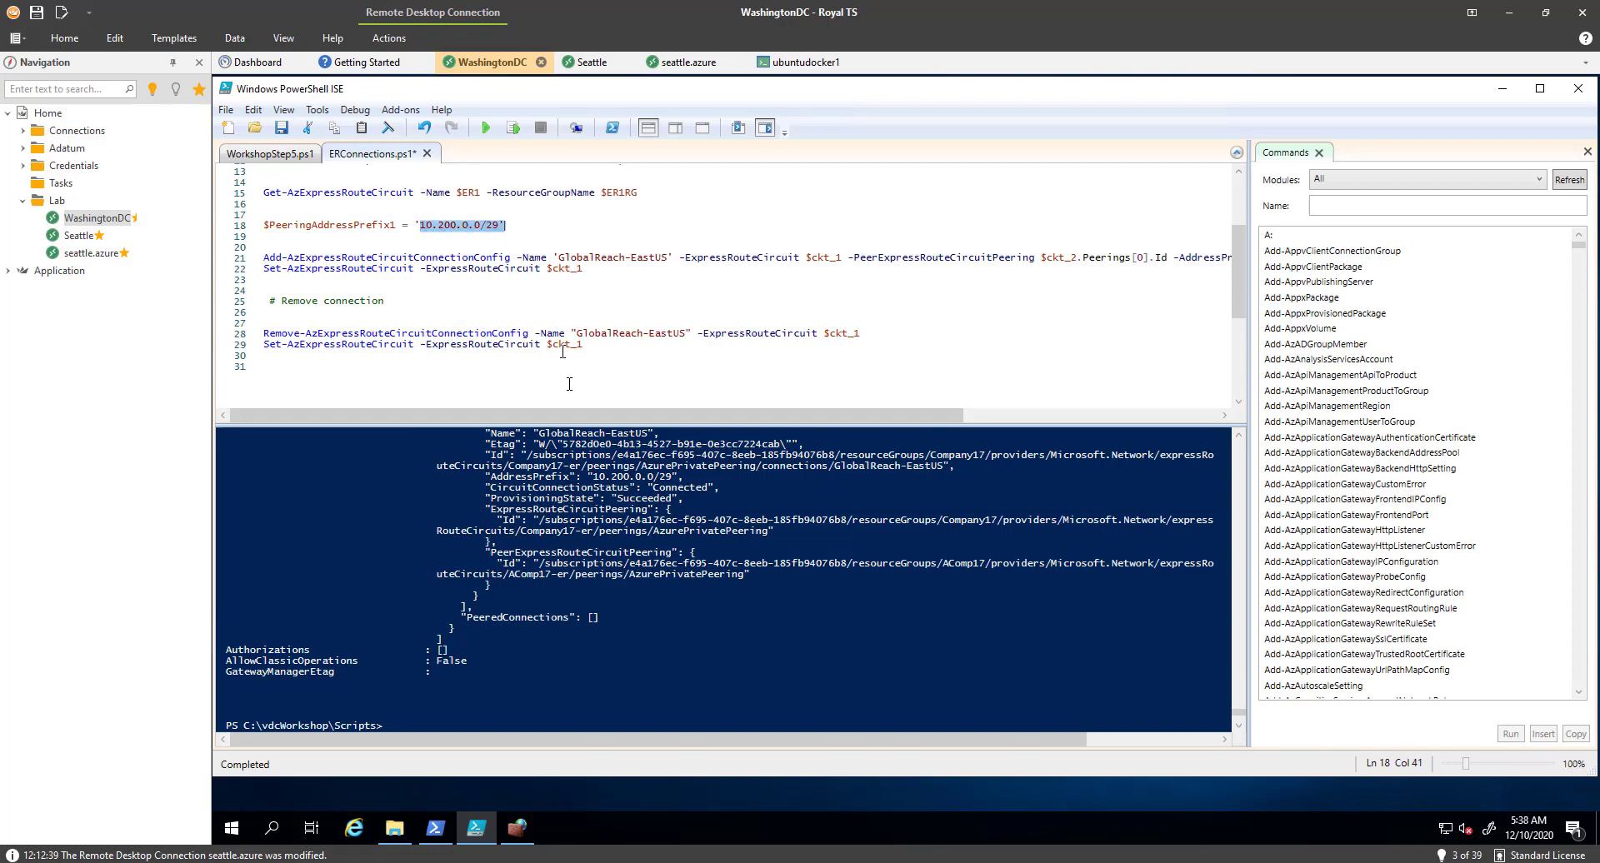
click(1508, 12)
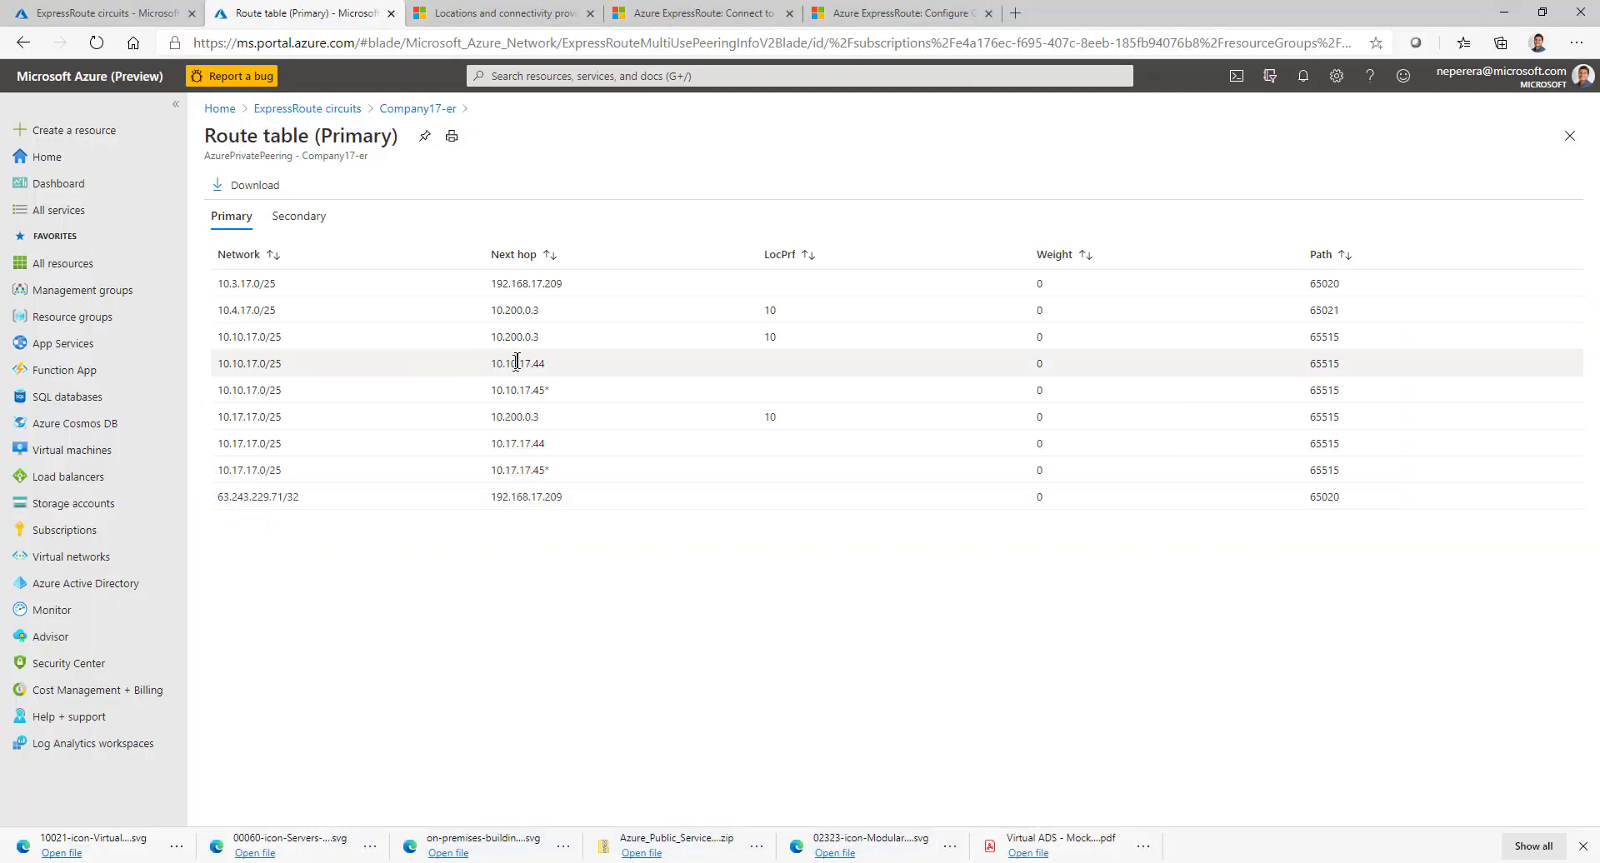
Examine the next hops of the 10.3.17.0/25 and 10.4.17.0/25 networks in the primary route table.
drag(490, 321, 583, 324)
click(543, 336)
click(274, 314)
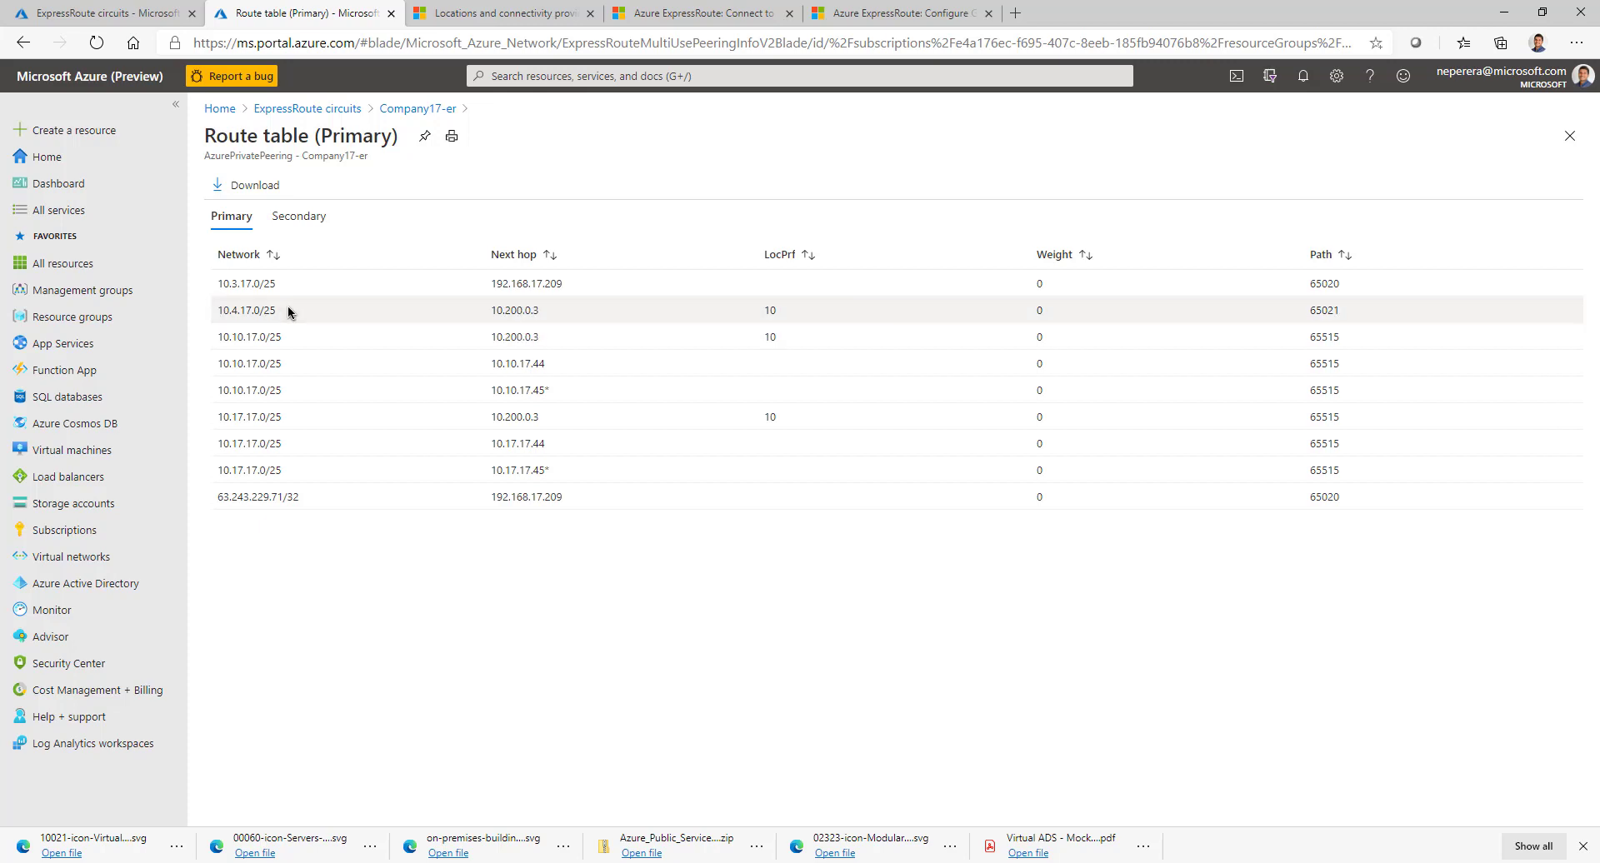
drag(254, 283, 563, 285)
click(265, 312)
drag(216, 283, 261, 311)
click(250, 293)
drag(492, 310, 548, 313)
click(494, 304)
drag(575, 287, 470, 287)
click(579, 289)
click(470, 290)
drag(321, 313, 236, 321)
click(274, 318)
click(292, 310)
drag(492, 312, 582, 317)
Switch to the WashingtonDC session in Royal TS and rerun ping 10.3.17.10 in Administrator PowerShell, checking the address against the Global Peering2.png diagram.
click(568, 748)
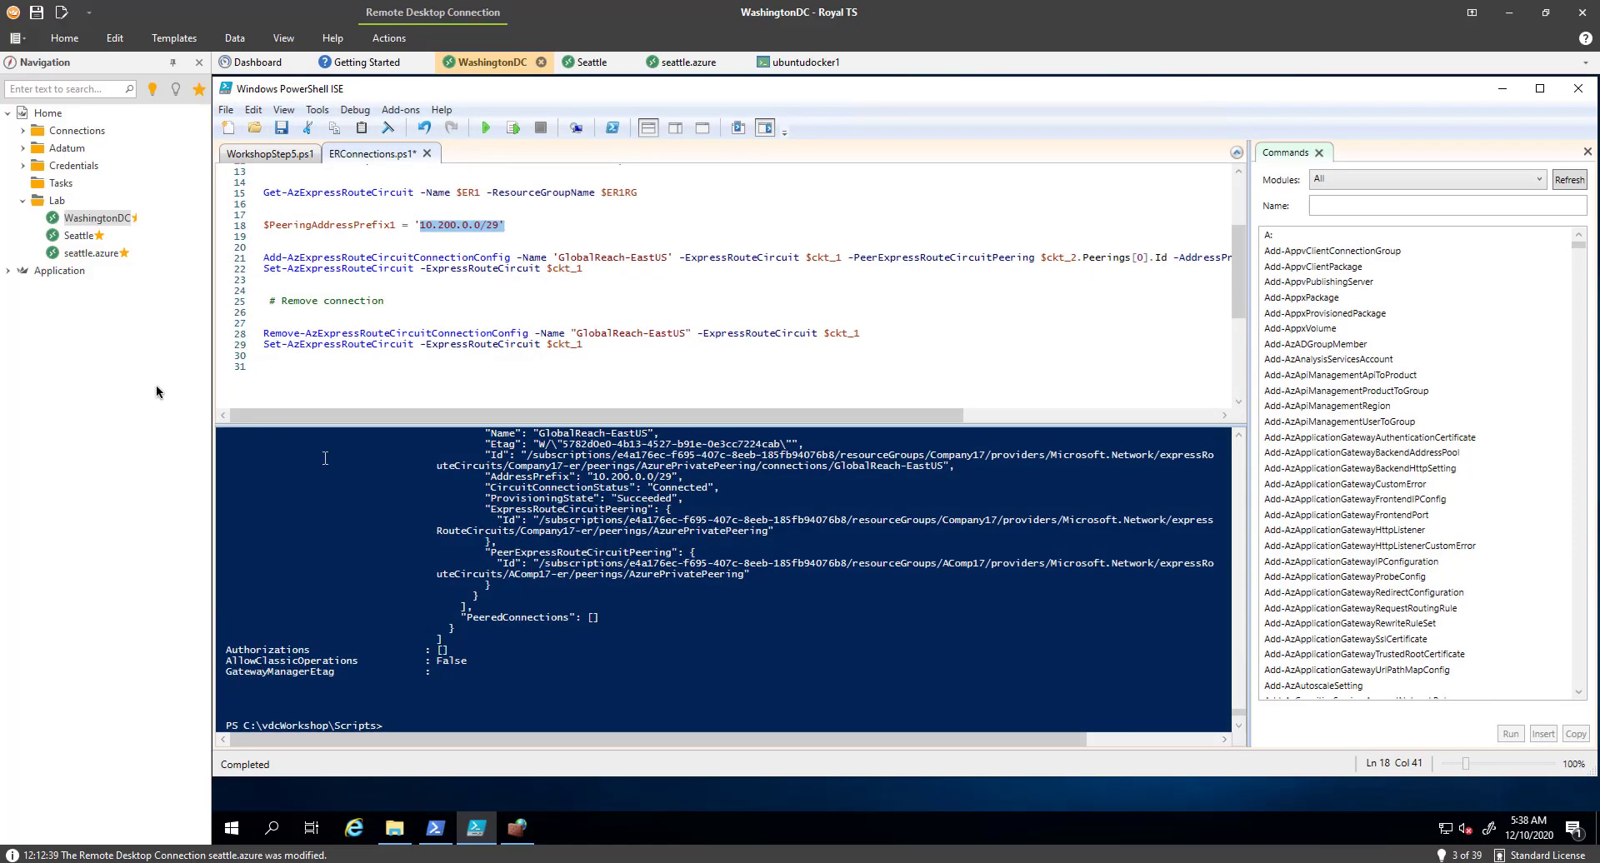
click(435, 828)
click(457, 441)
key(Escape)
key(Up)
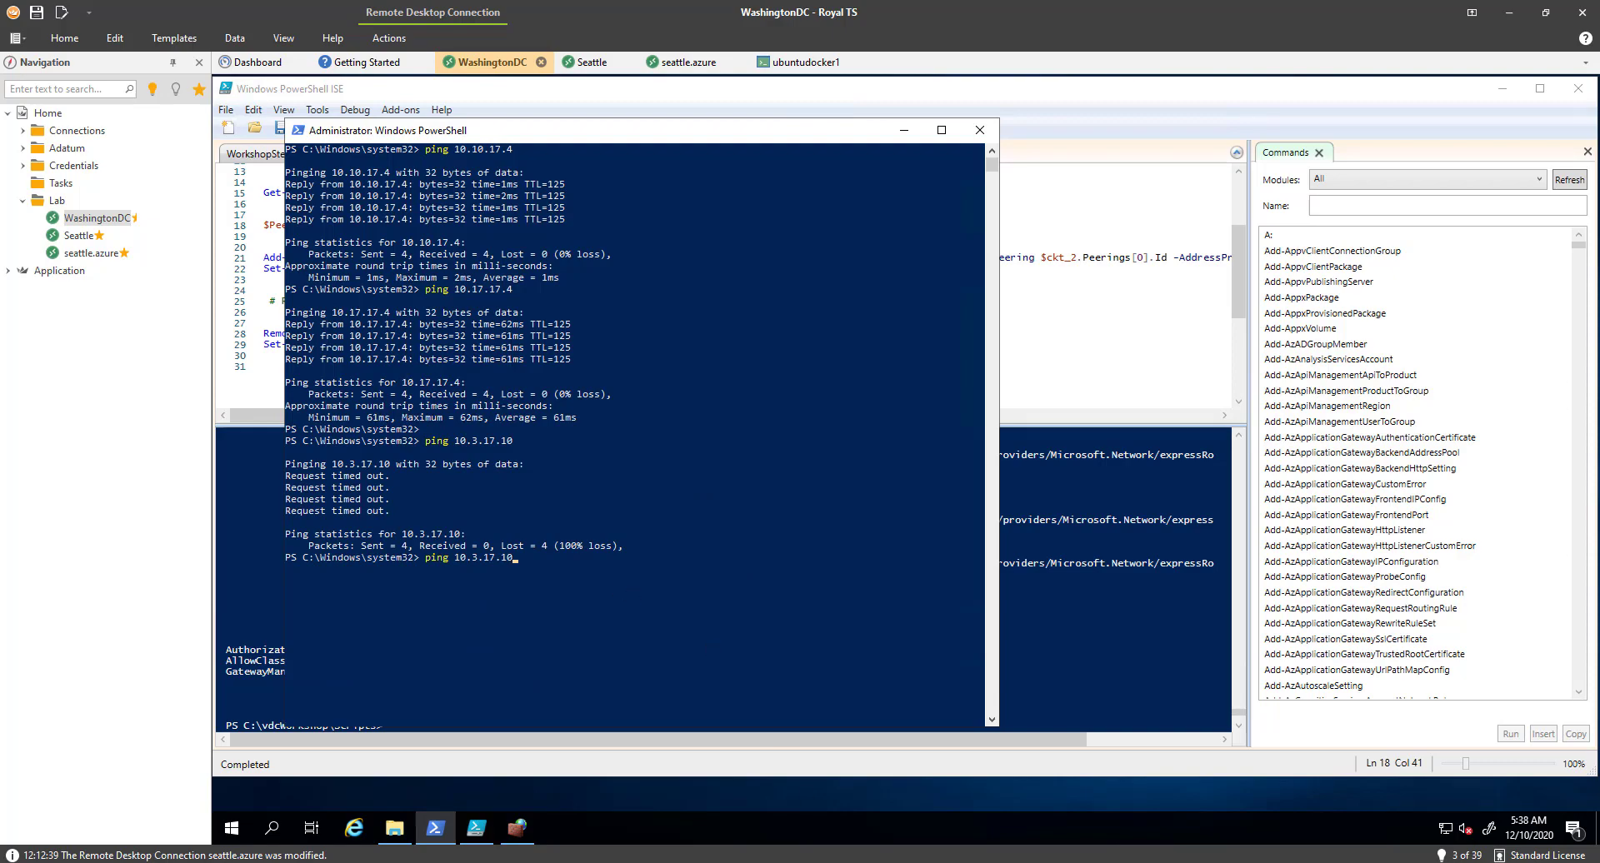
key(alt+Tab)
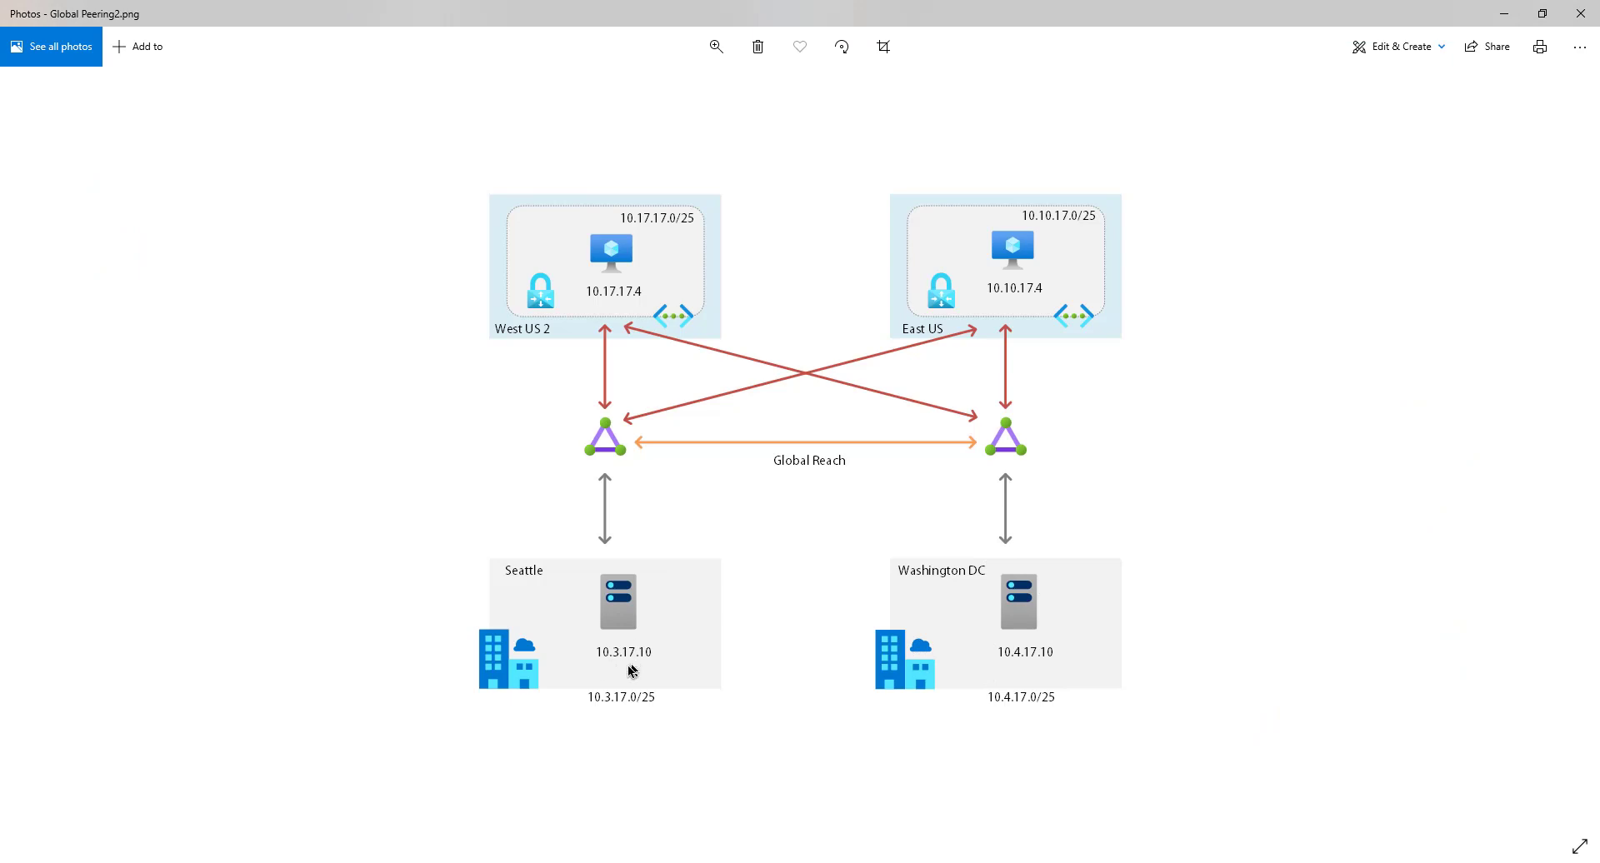
click(1510, 17)
click(562, 552)
key(Escape)
key(Return)
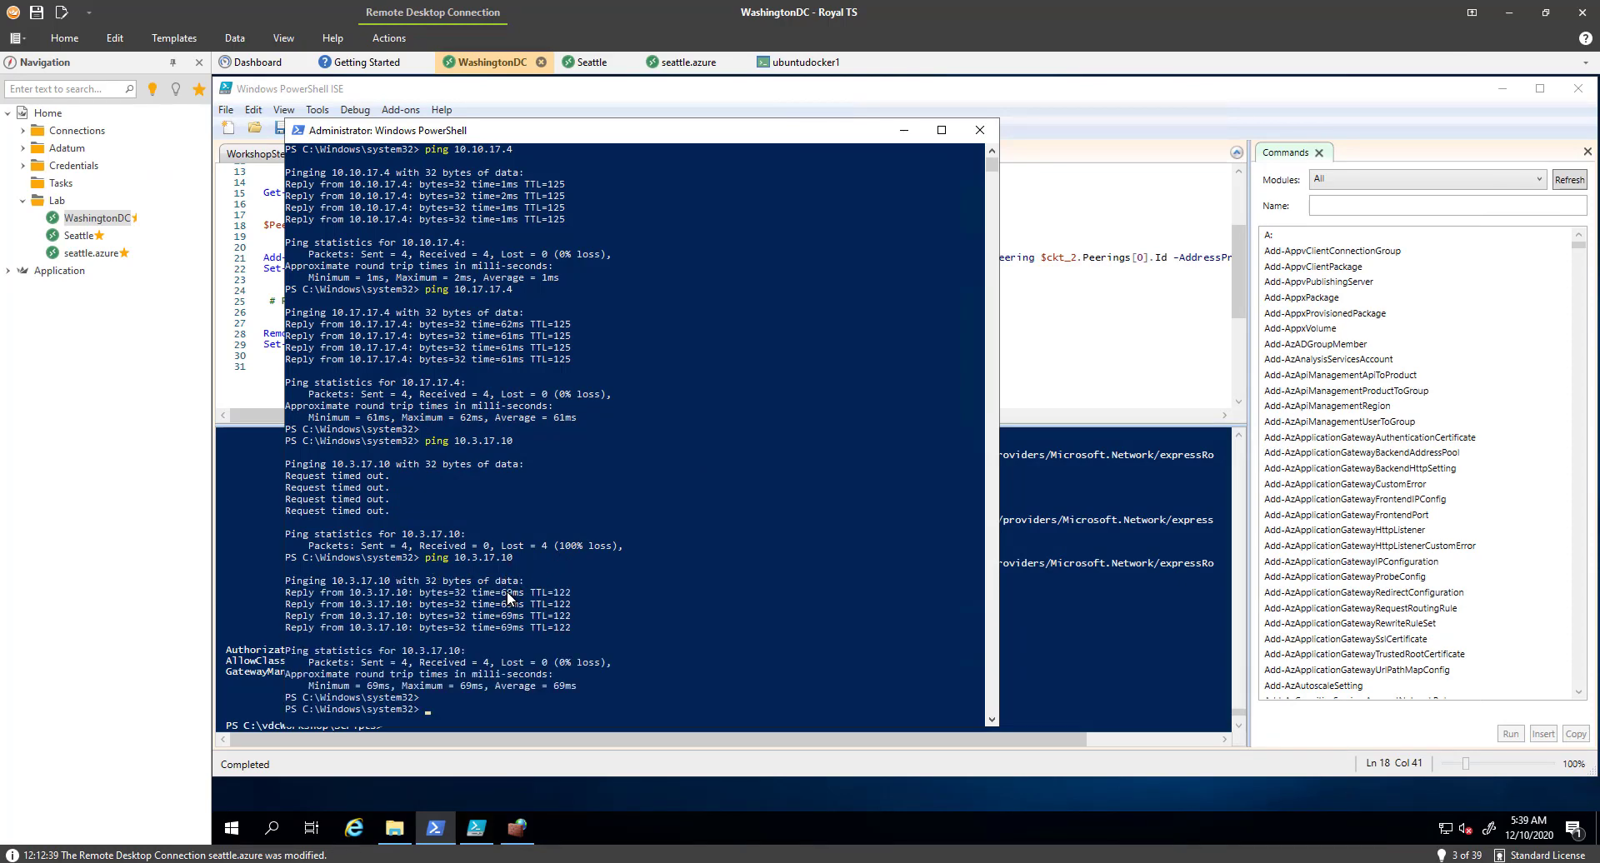
drag(517, 558, 430, 560)
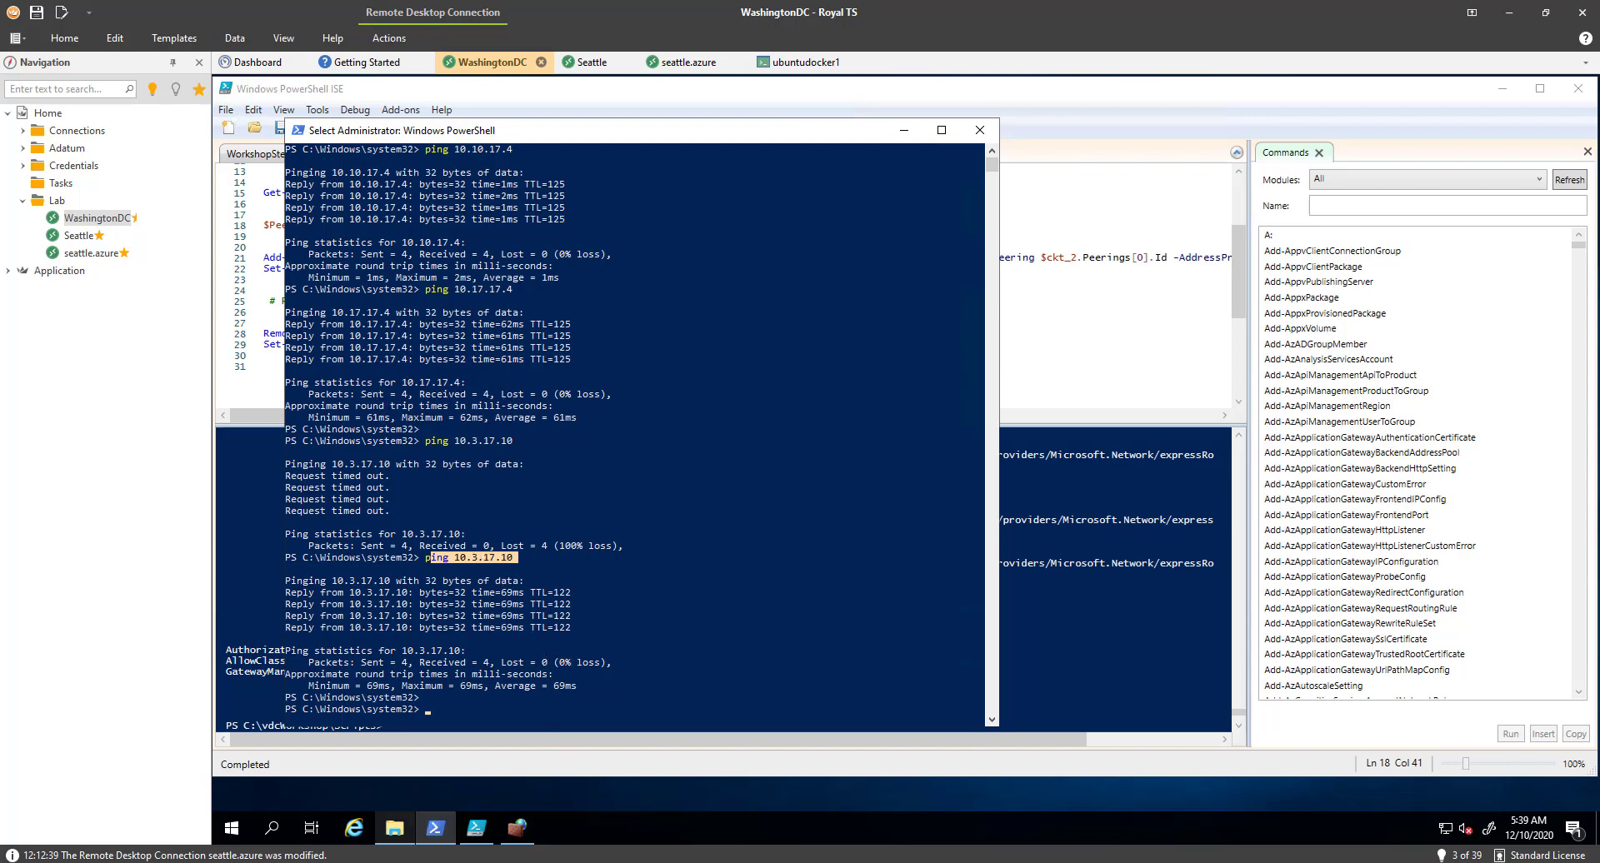
Switch back to the Azure portal in the browser and compare the next hops and weights of the 10.10.17.0/25 routes.
mouse_move(395, 827)
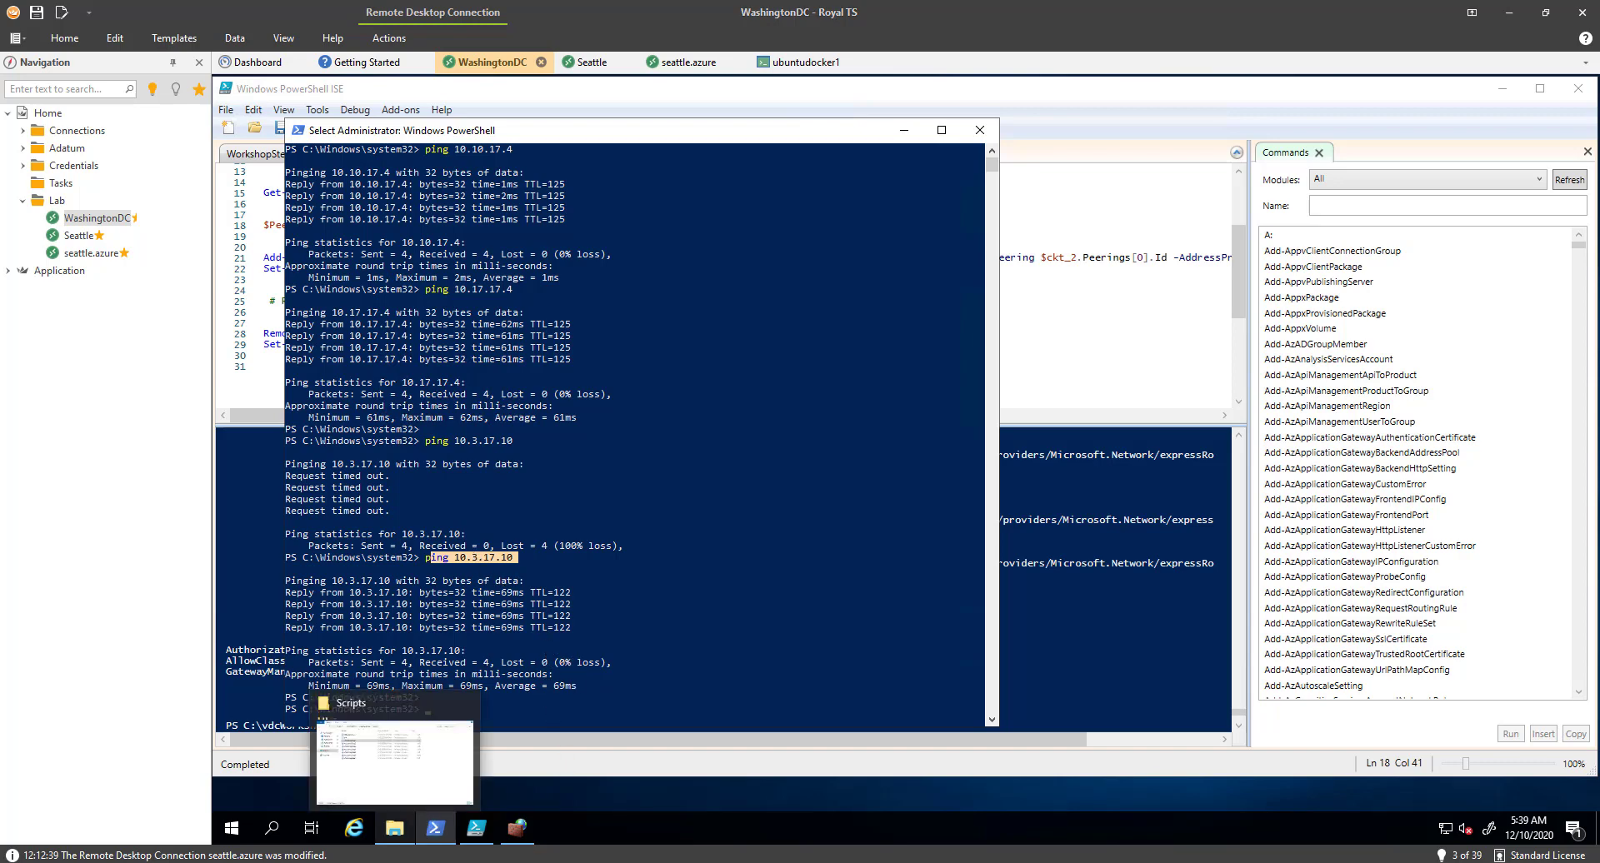
click(89, 800)
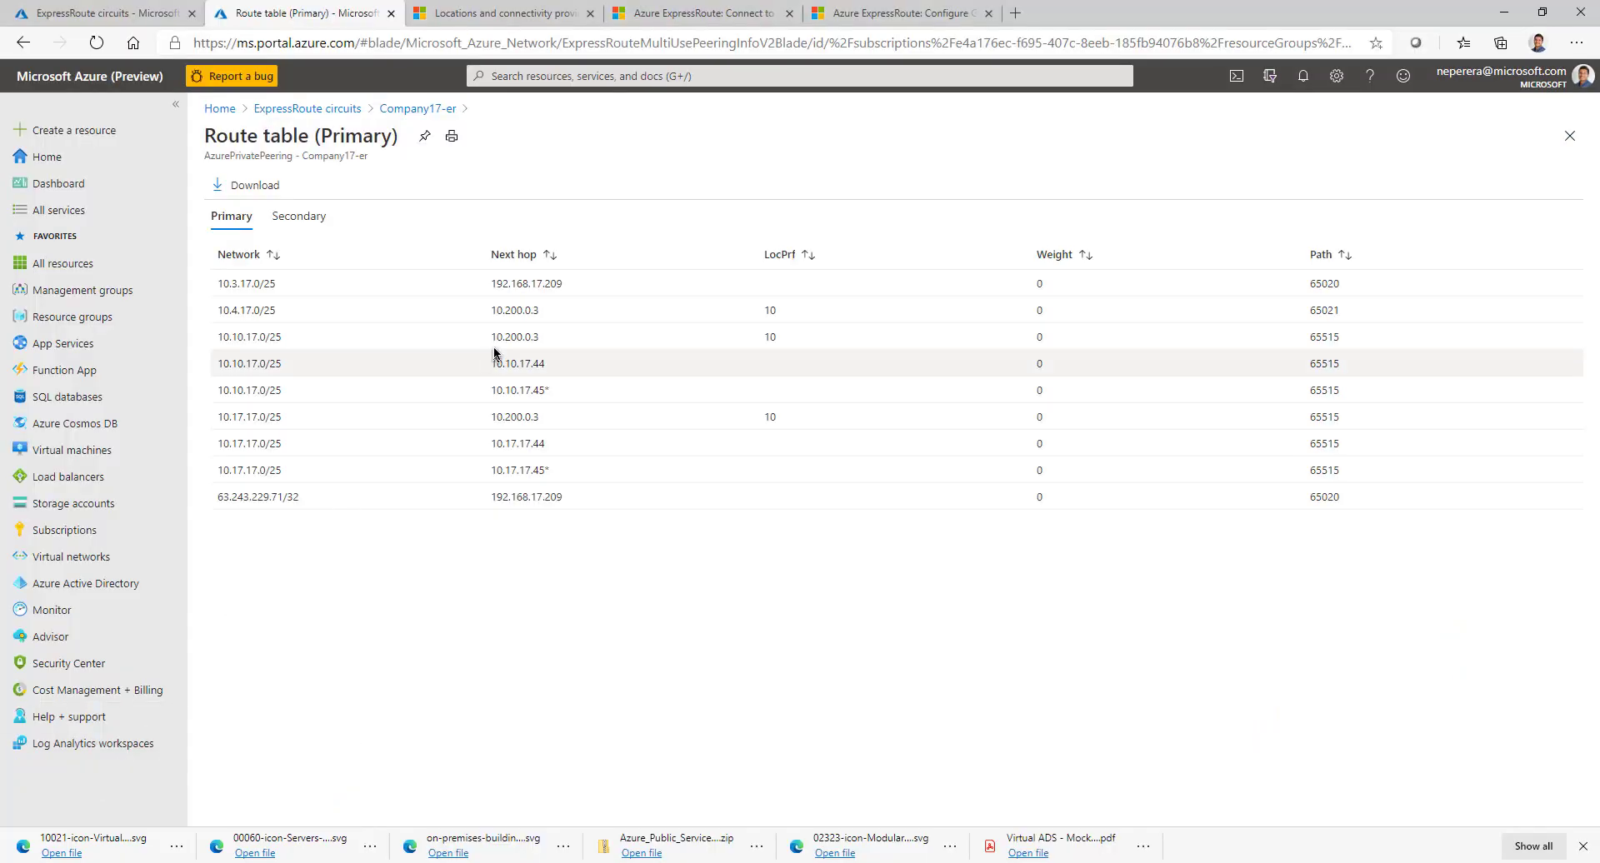
drag(253, 342, 286, 356)
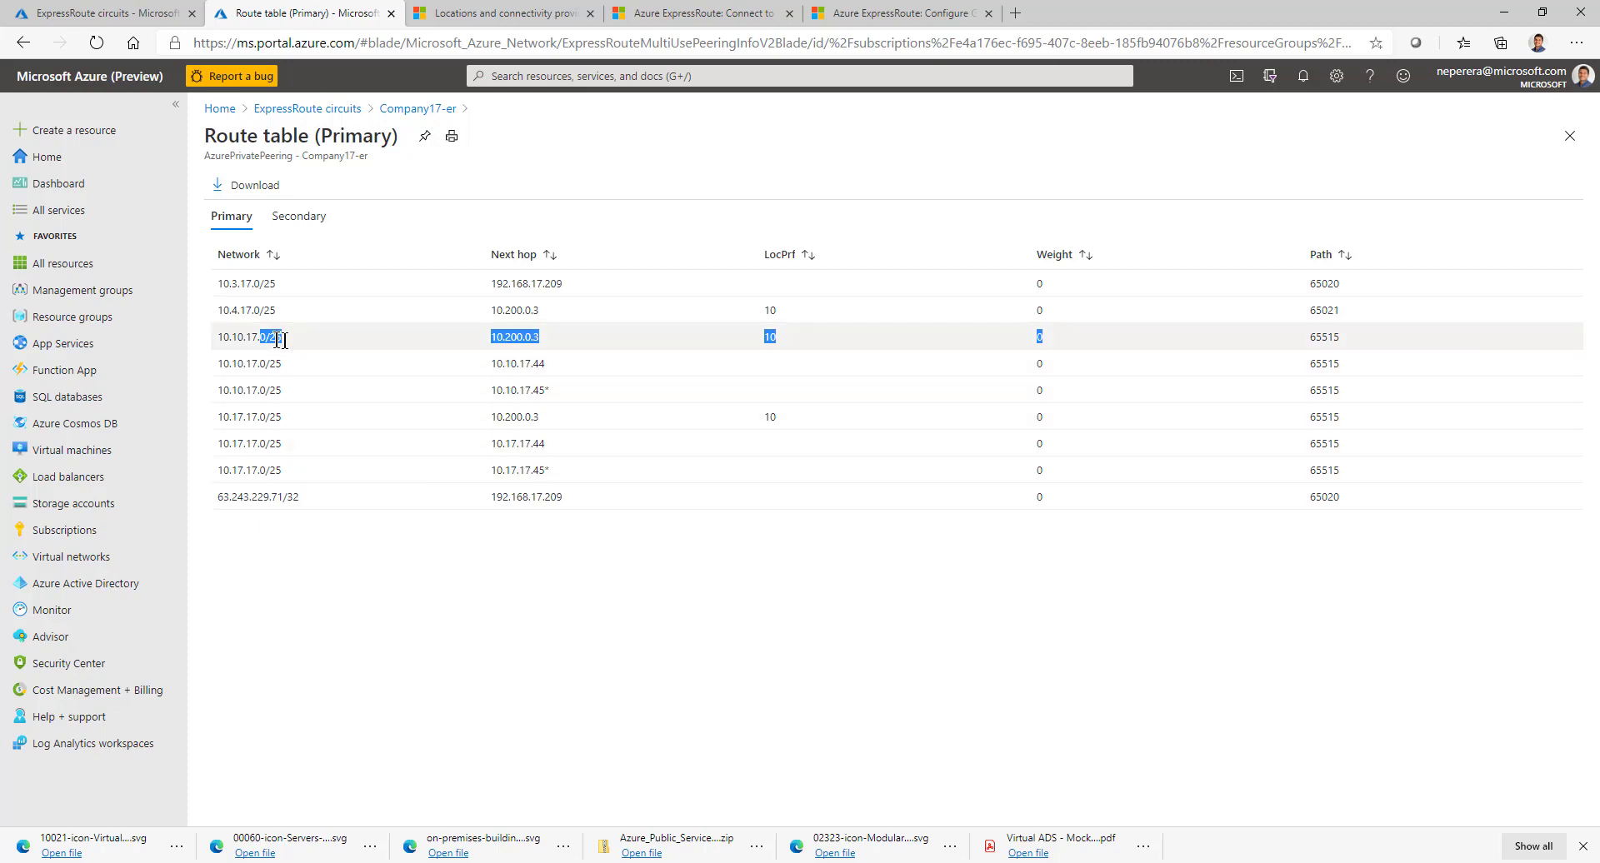
click(490, 348)
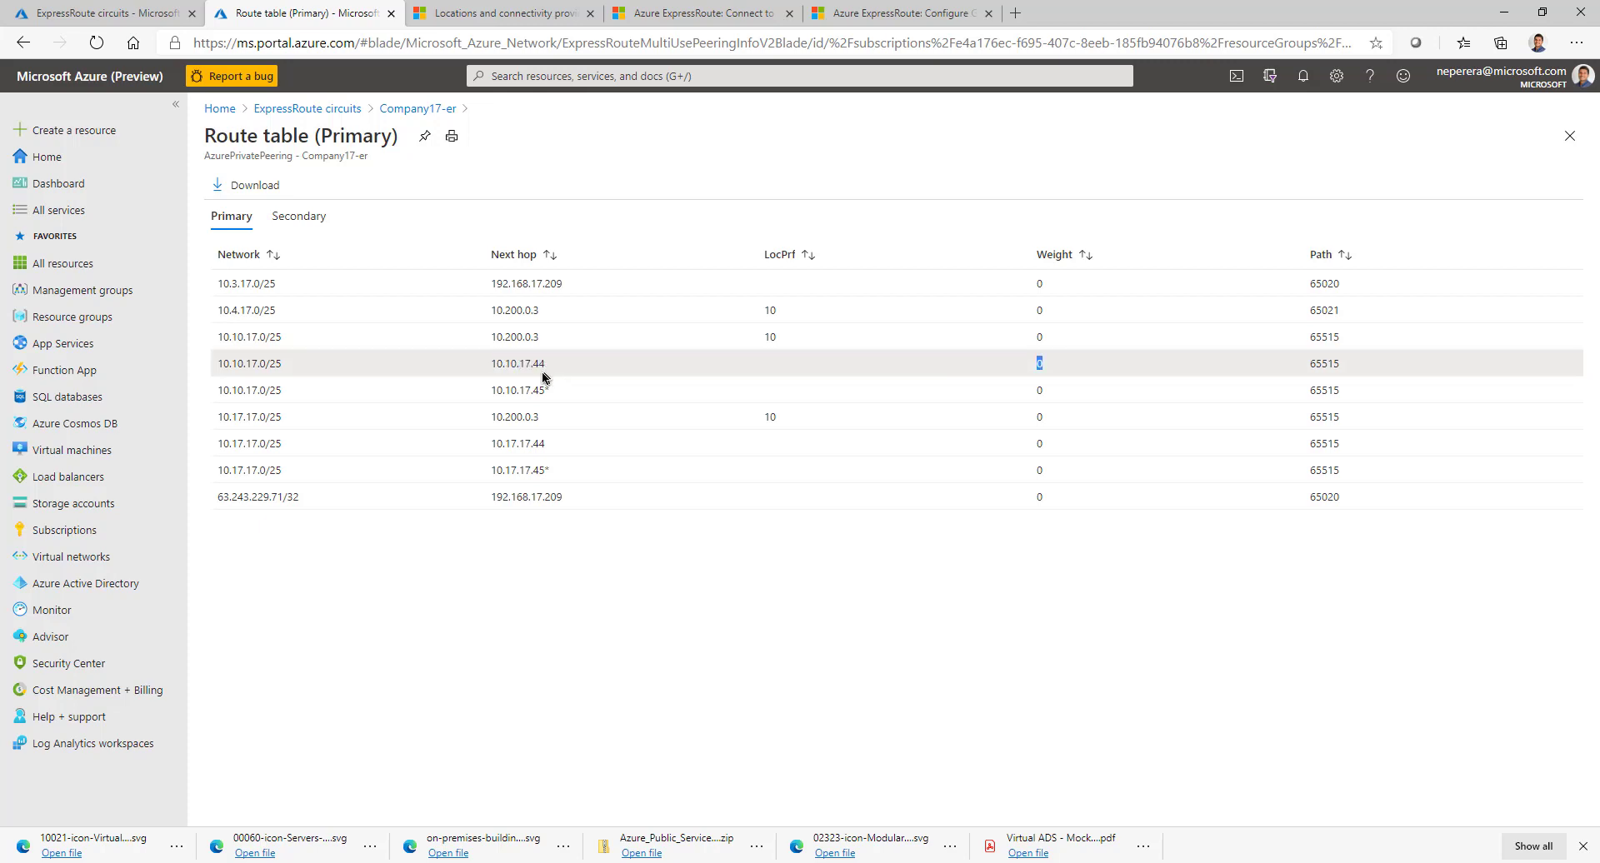
drag(555, 390, 214, 363)
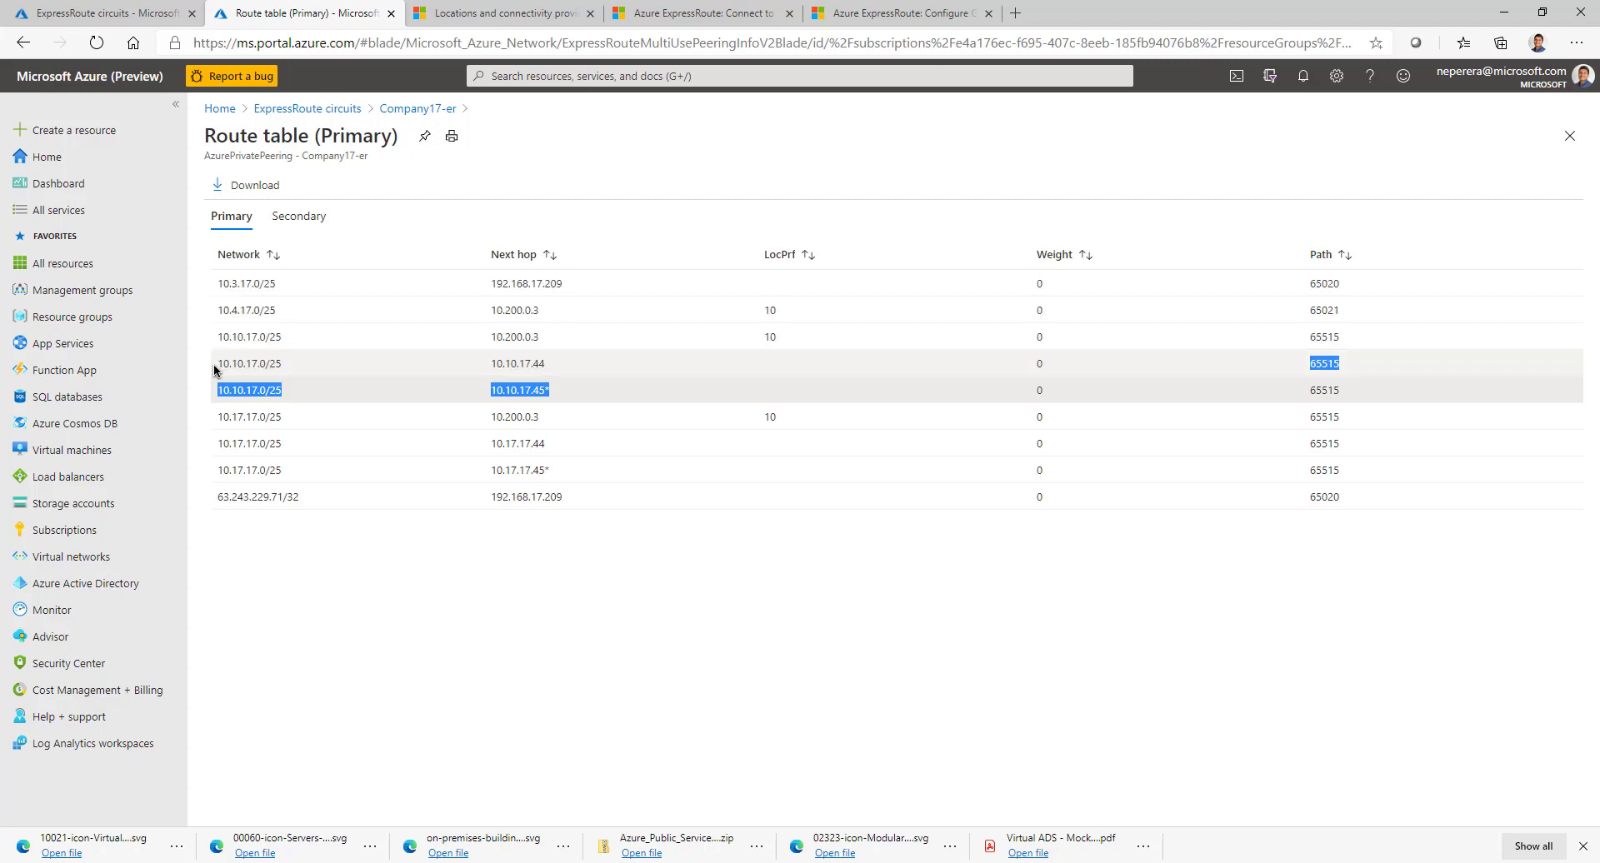
click(547, 333)
drag(547, 333, 467, 339)
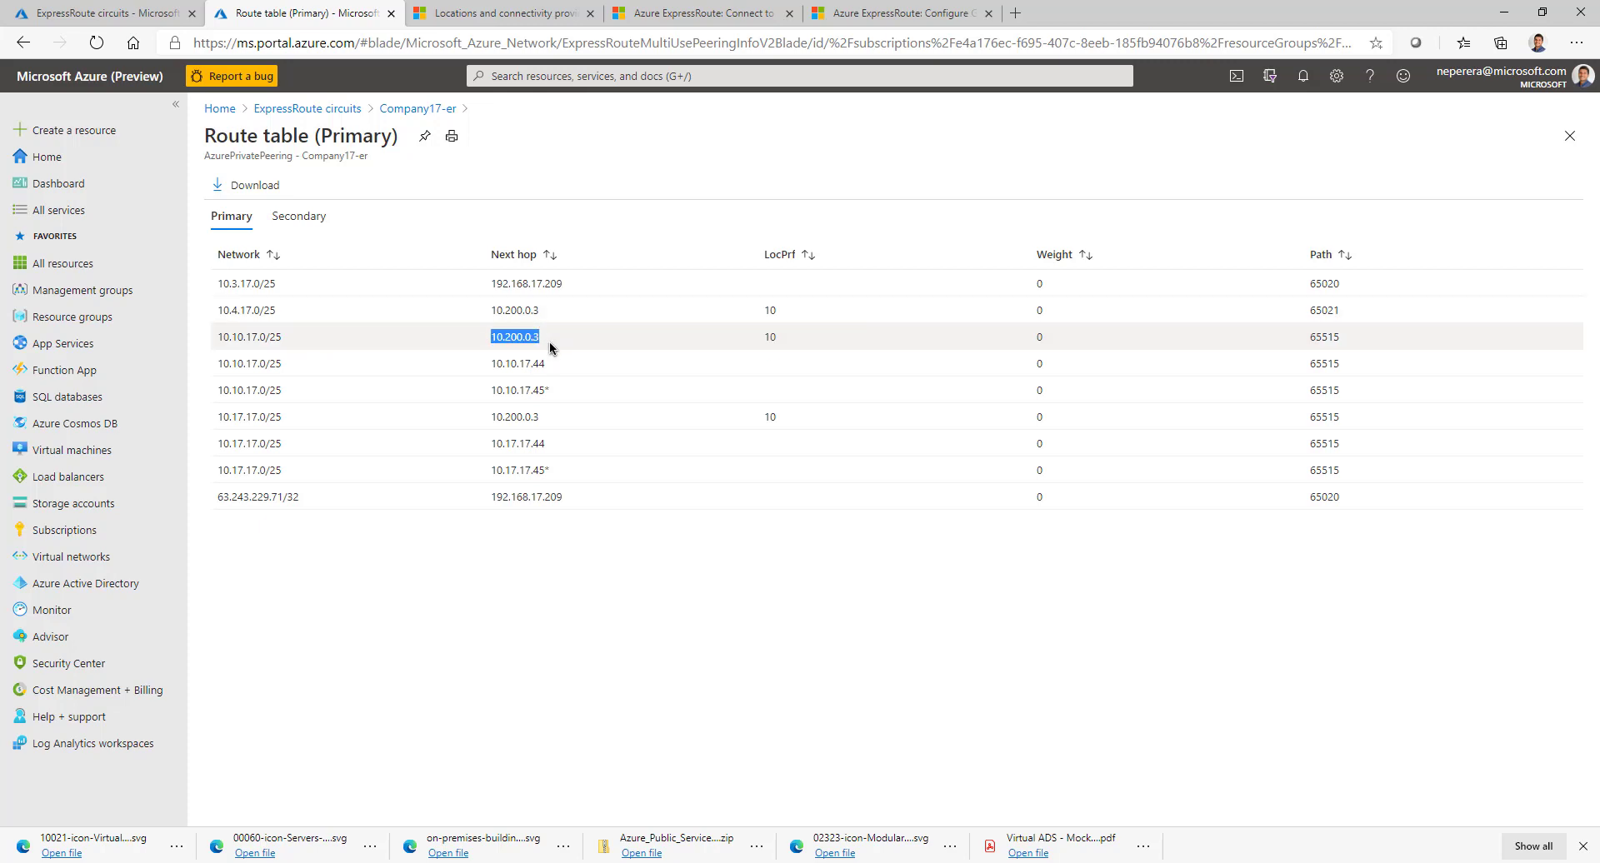
key(alt+Tab)
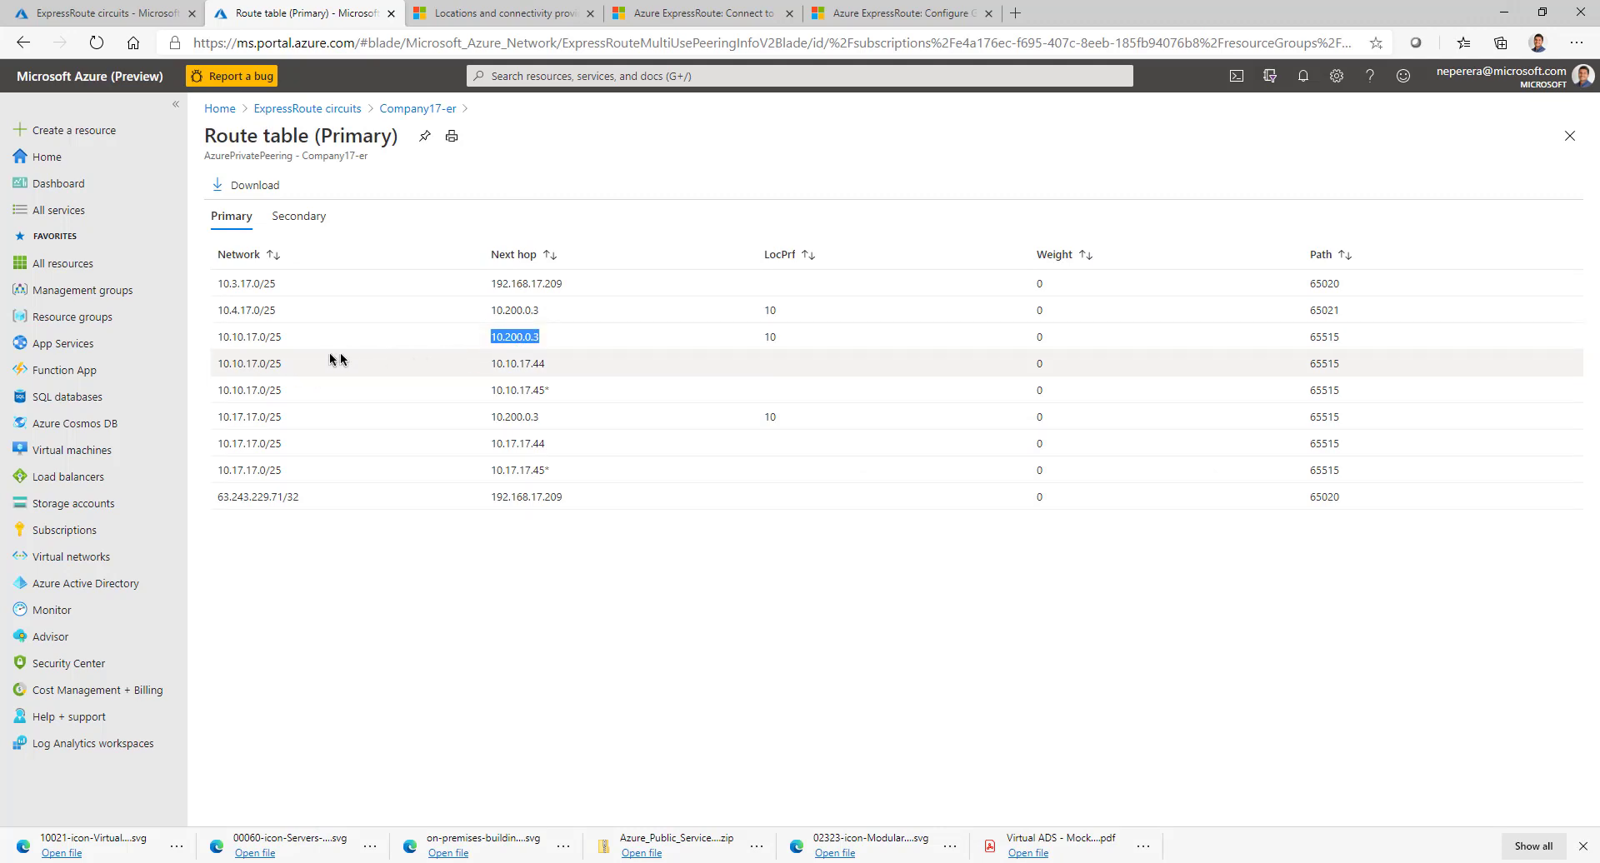
drag(287, 350, 250, 385)
click(302, 390)
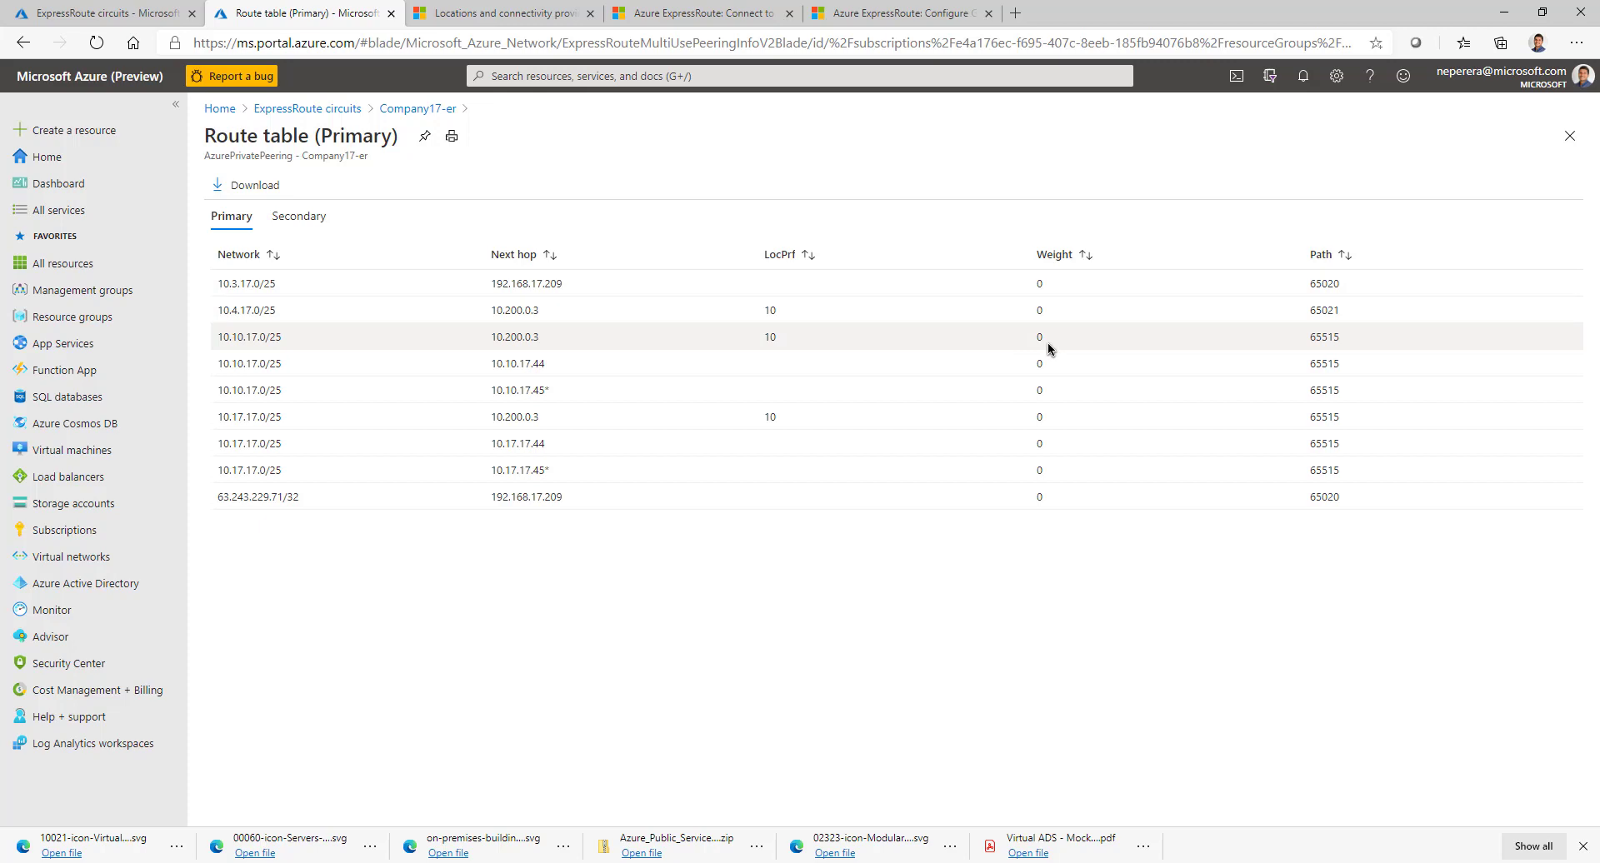
drag(1048, 335, 1039, 333)
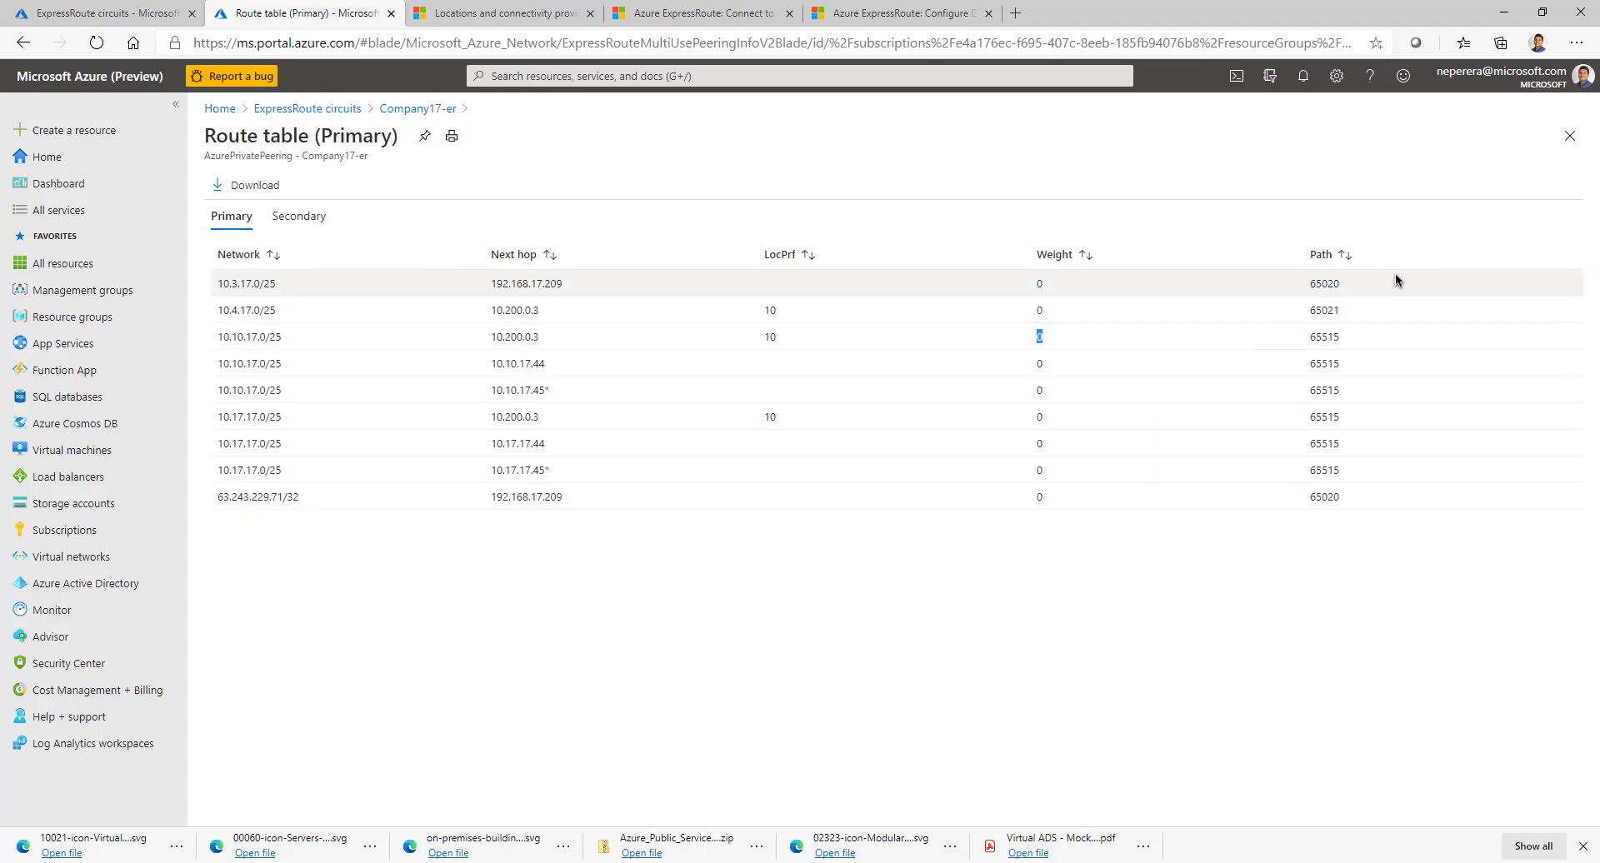
Close the route table, reopen the Company17-er circuit from the ExpressRoute circuits list, and view its connections.
click(1565, 146)
click(1561, 143)
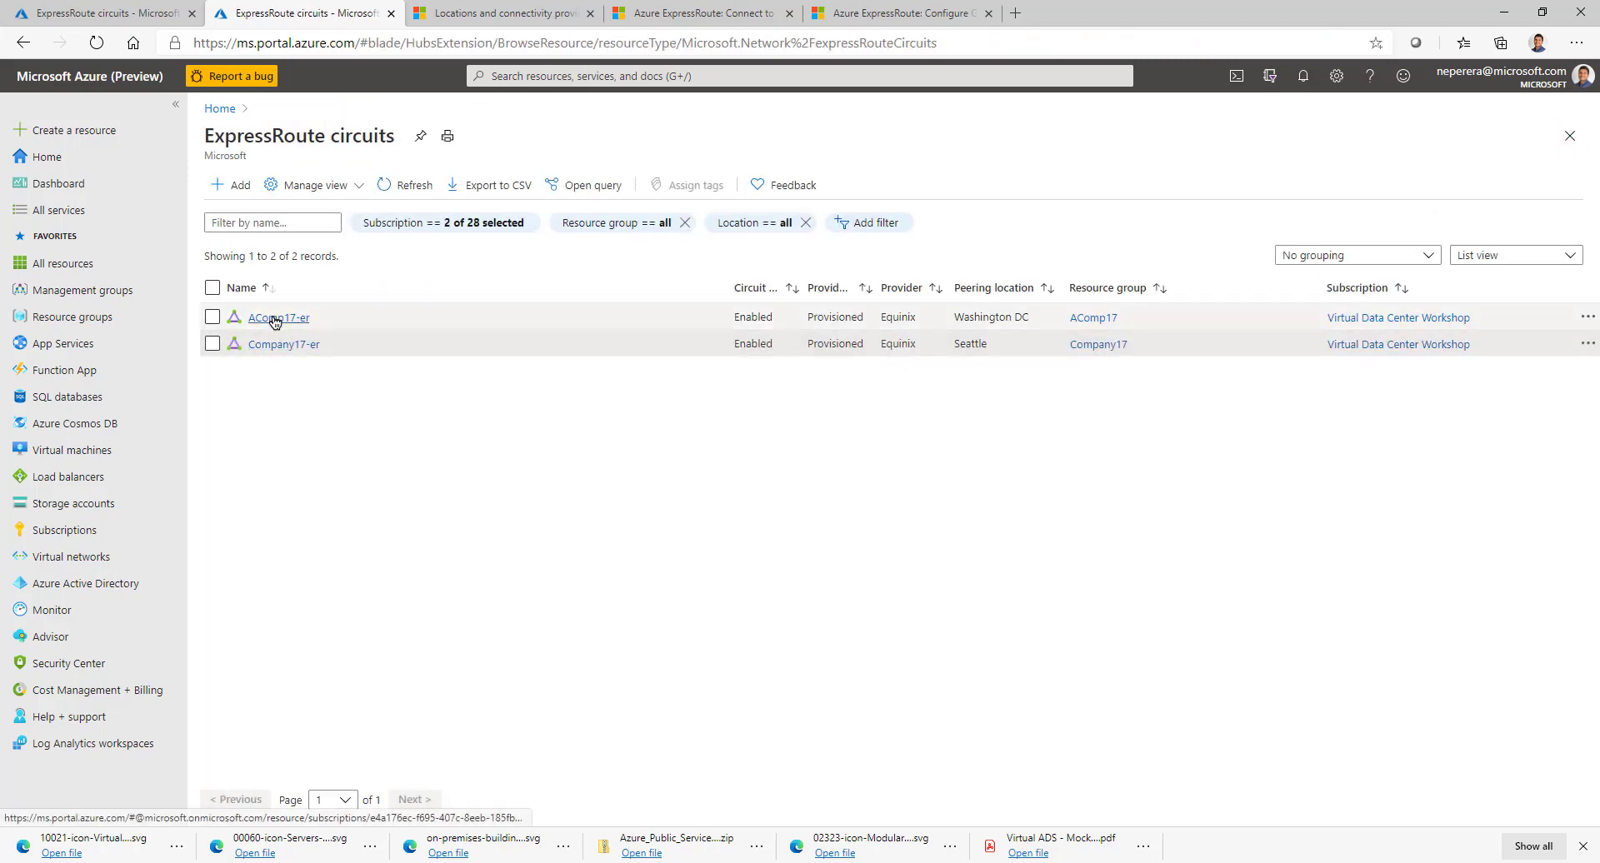
click(280, 345)
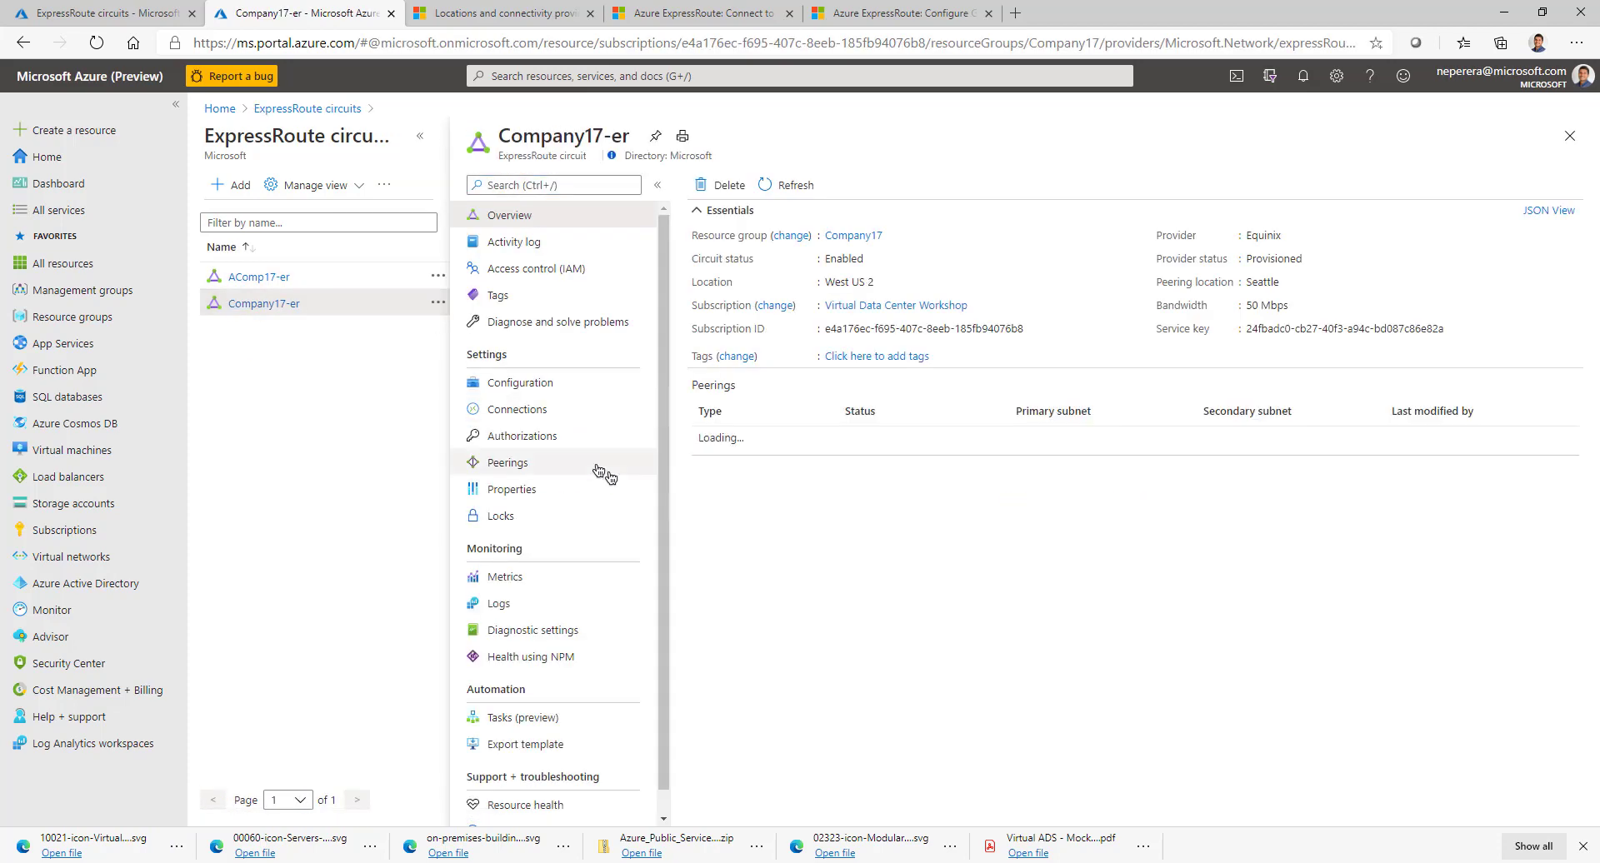
click(560, 413)
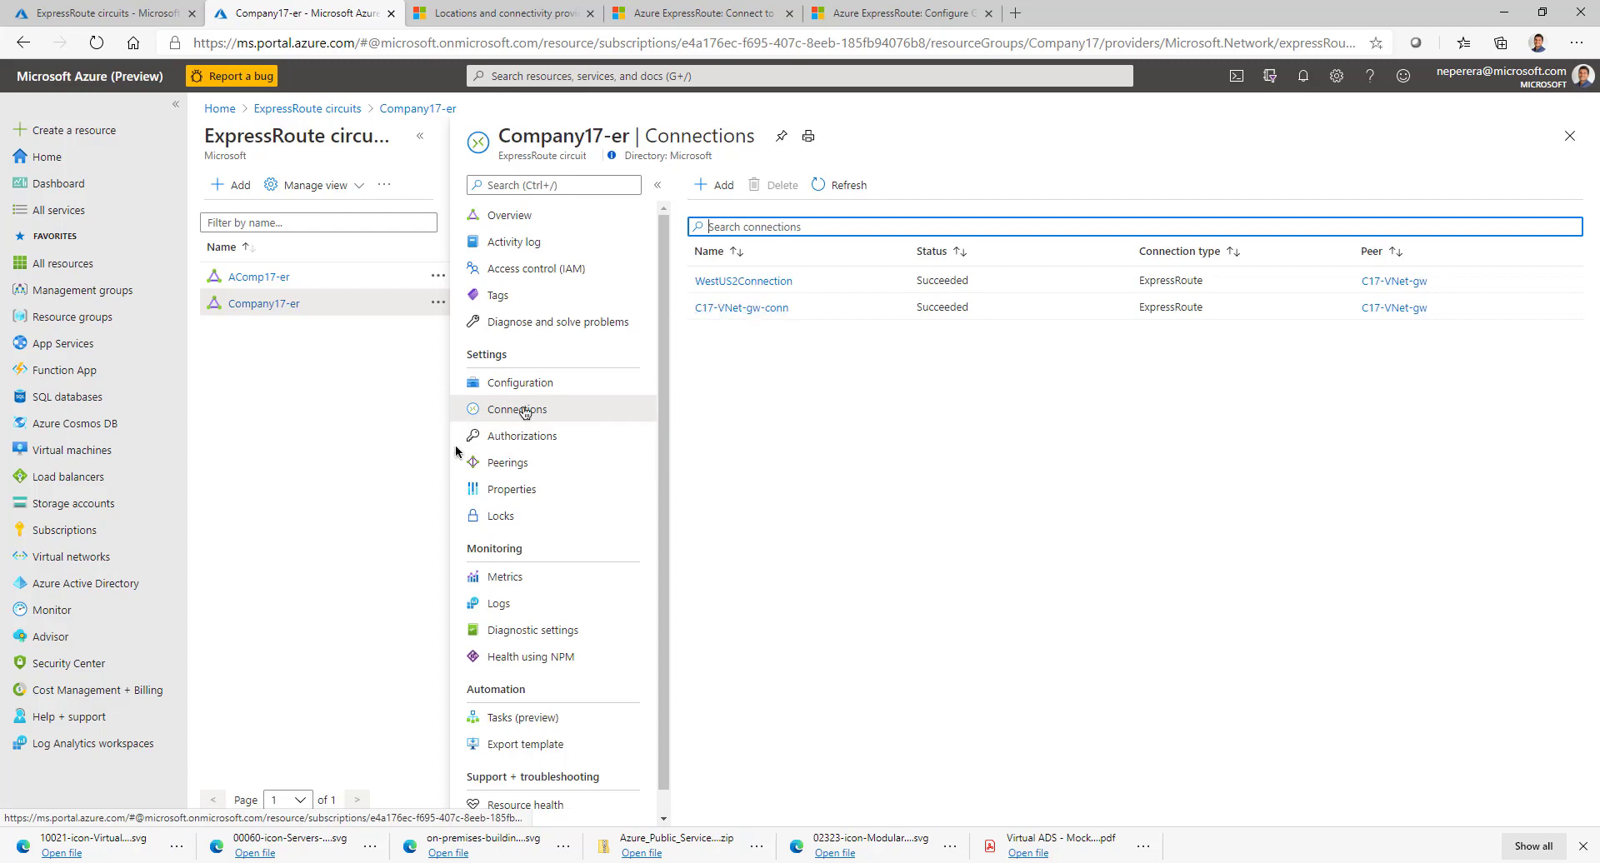
click(534, 382)
Return to the Company17-er circuit's overview and open the route table of its Azure private peering.
click(510, 215)
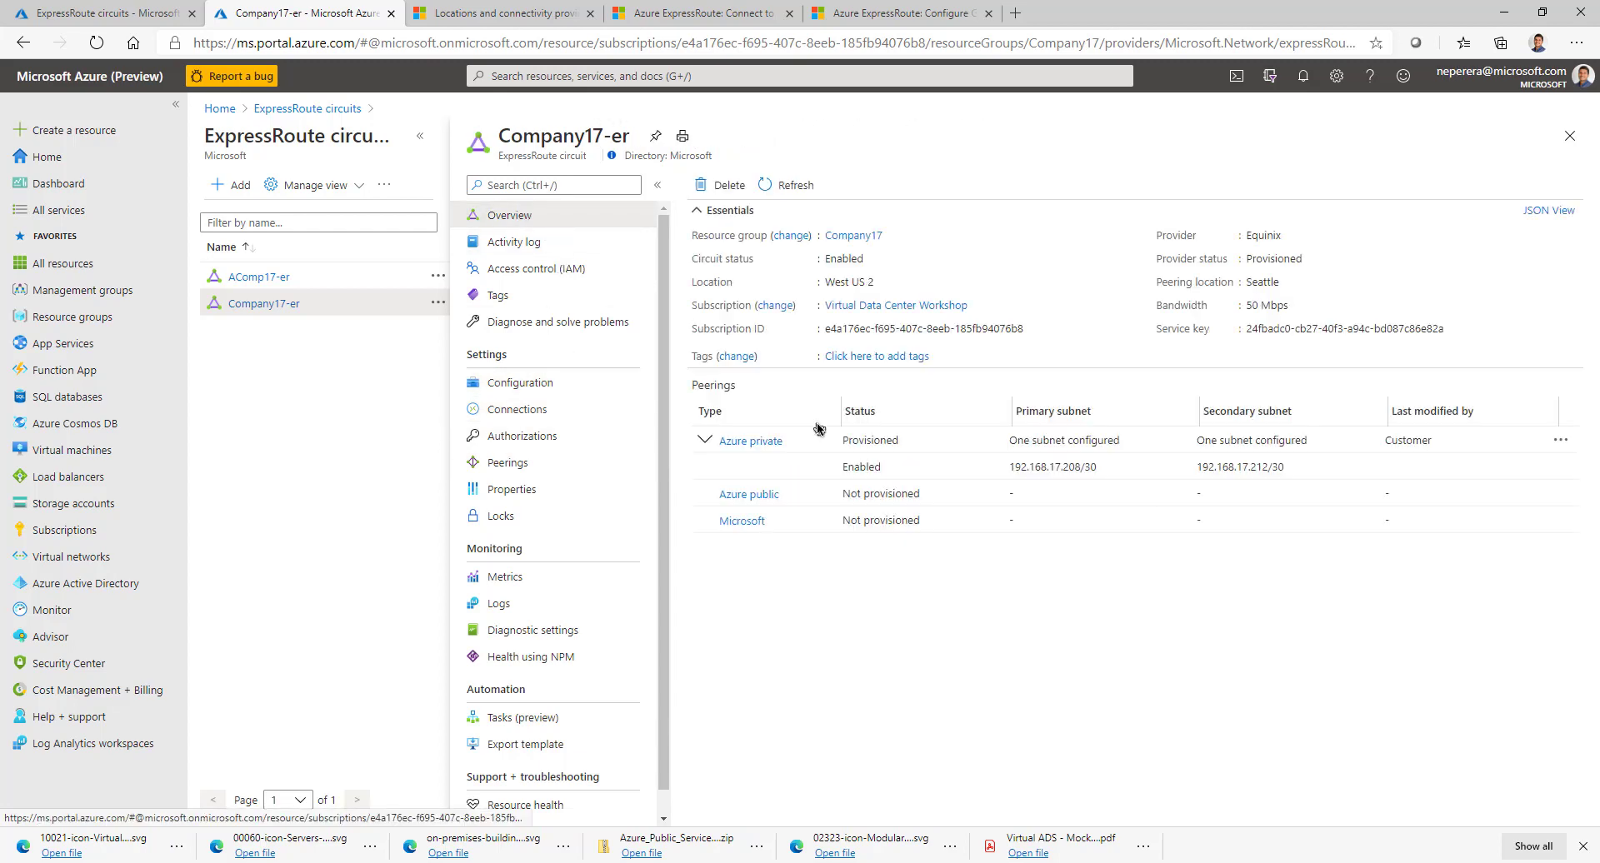
right_click(902, 443)
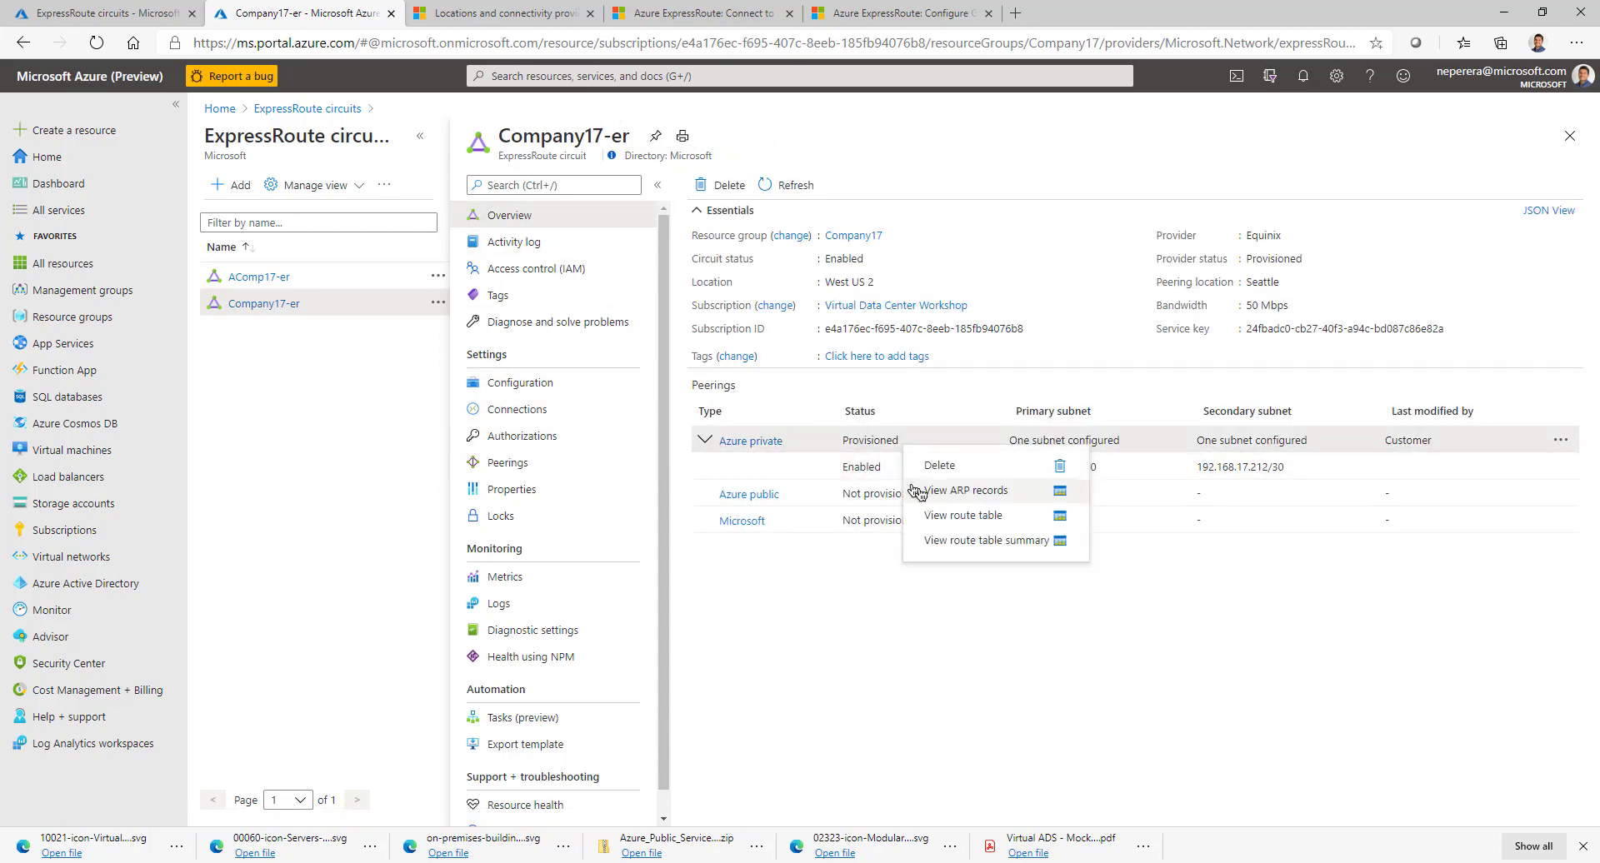
click(962, 517)
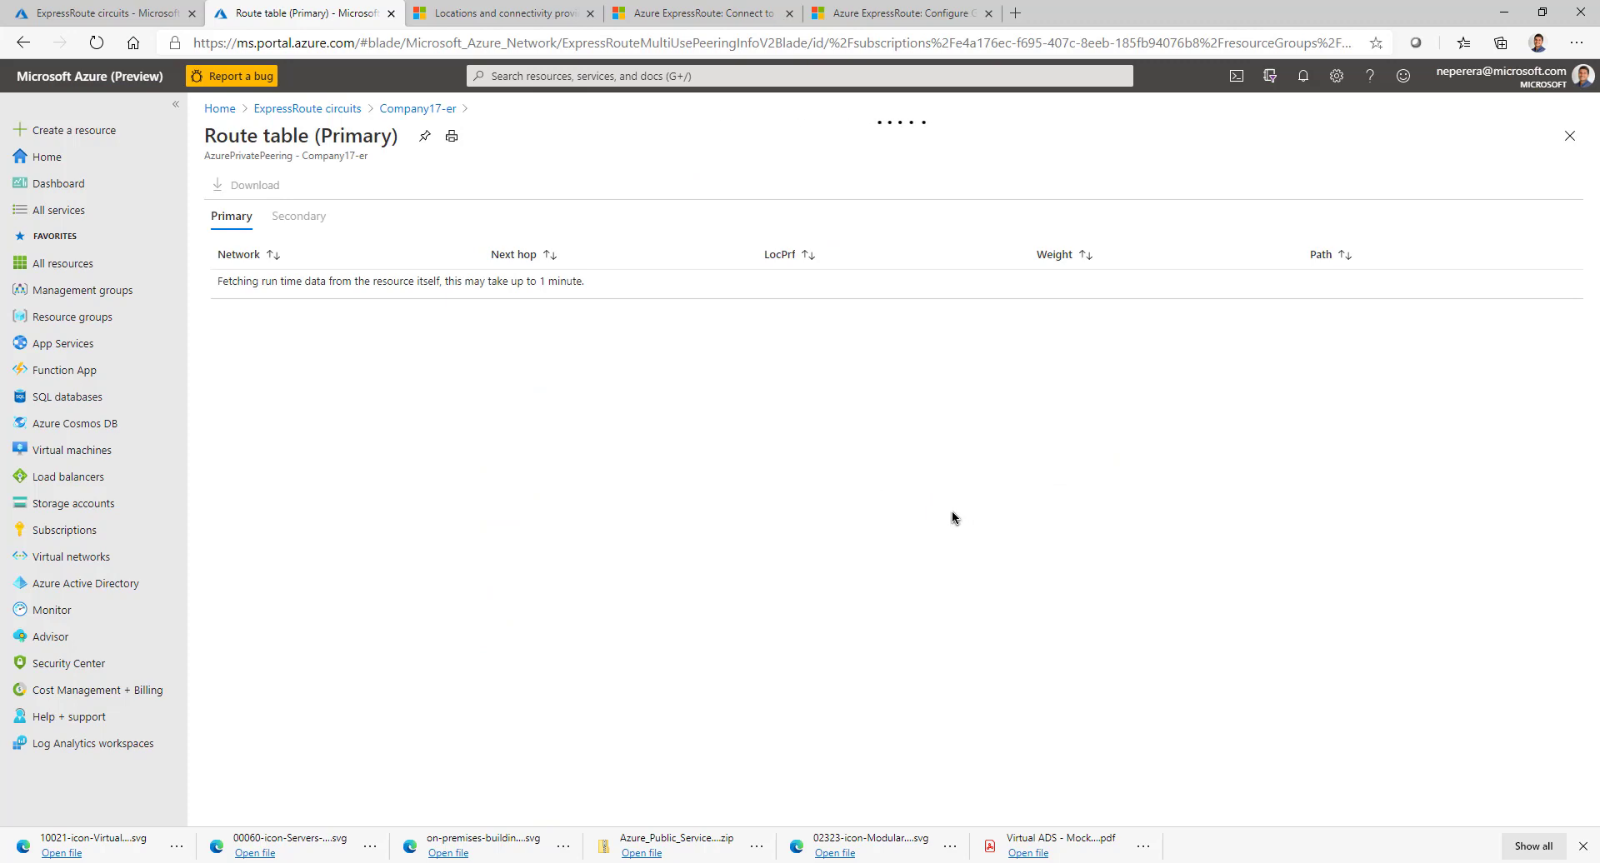